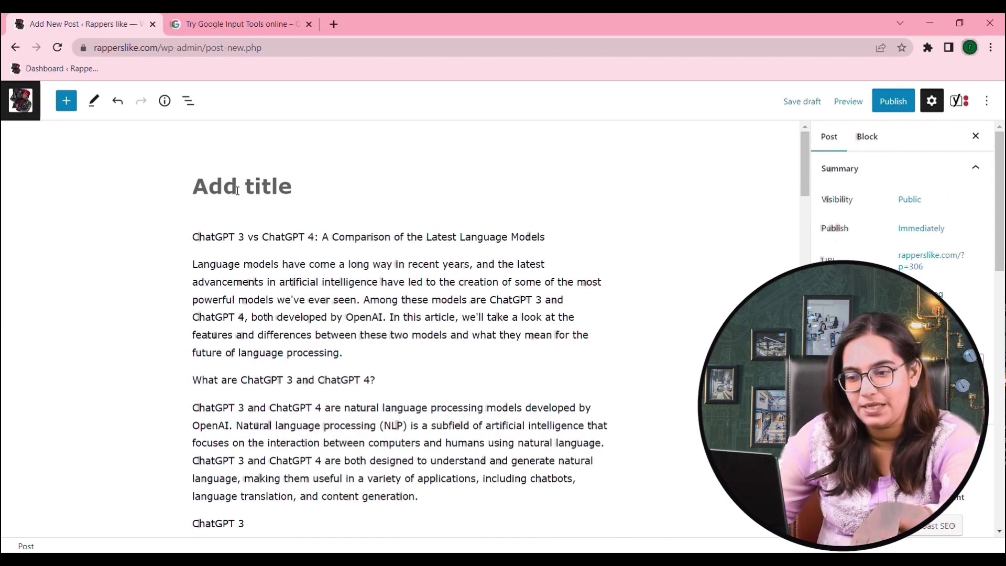
# Move the opening line "ChatGPT 3 vs ChatGPT 4: A Comparison of the Latest Language Models" into the post title and remove its paragraph
pyautogui.click(397, 236)
pyautogui.hotkey('ctrl', 'a')
pyautogui.hotkey('ctrl', 'c')
pyautogui.press('BackSpace')
pyautogui.press('BackSpace')
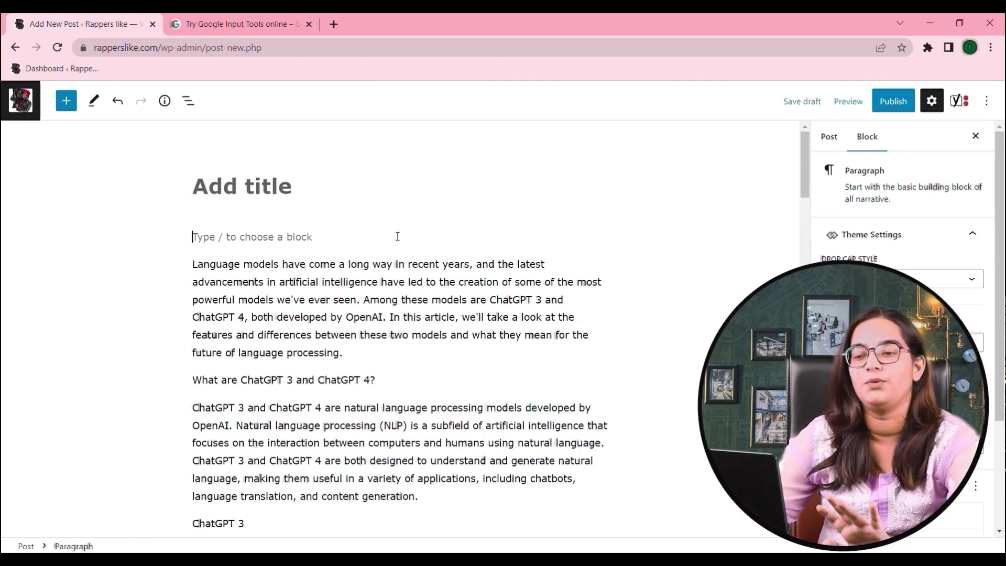
pyautogui.hotkey('ctrl', 'v')
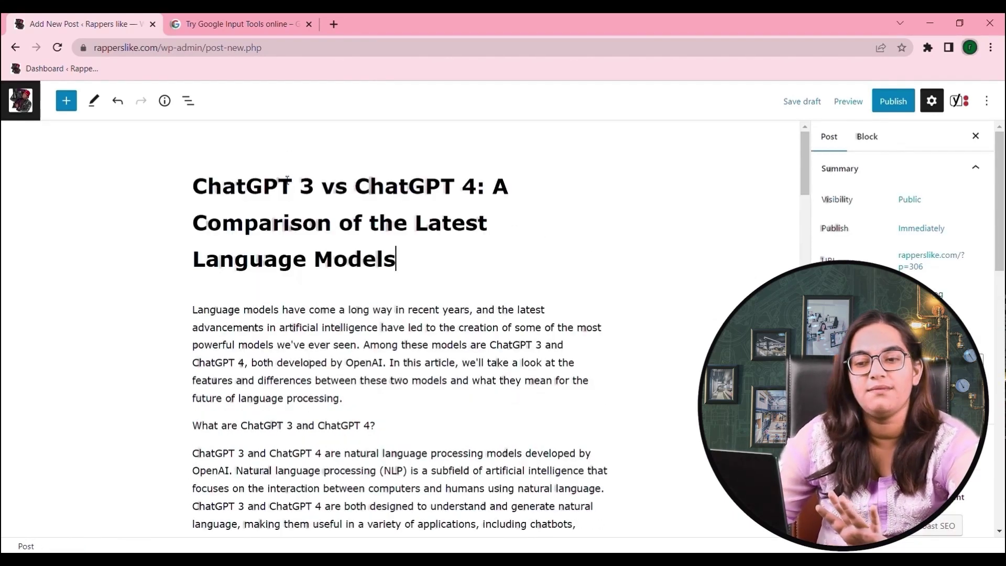
# Review the post title and read through the body paragraphs down to the Performance Comparison and Applications sections
pyautogui.scroll(-1, 309, 192)
pyautogui.scroll(1, 309, 192)
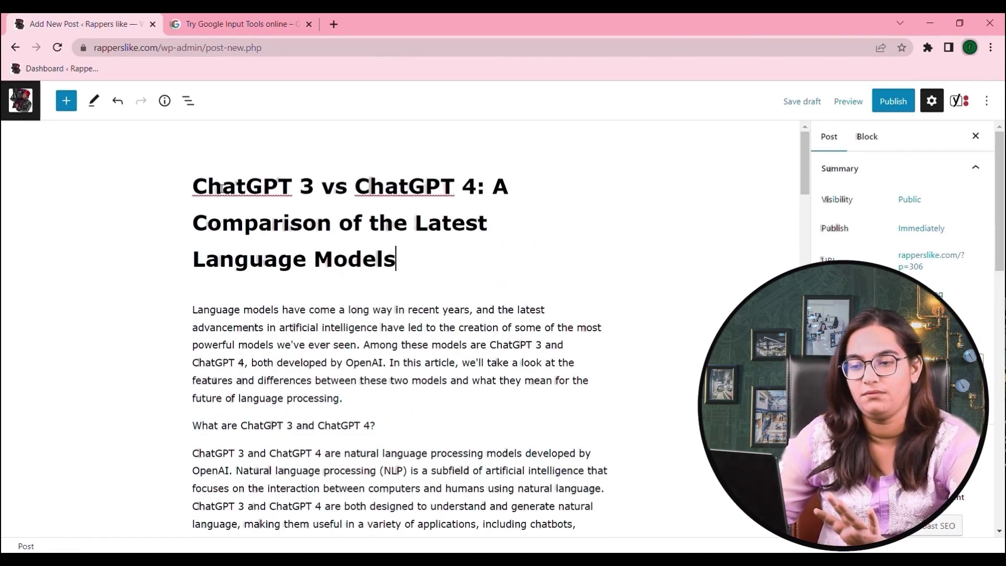
pyautogui.moveTo(193, 186); pyautogui.dragTo(434, 256)
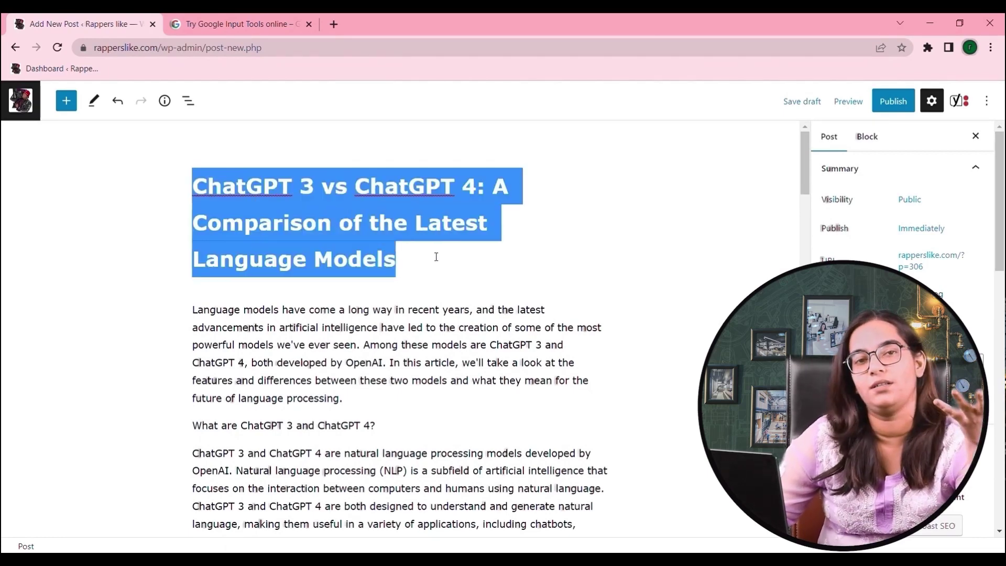
pyautogui.click(335, 198)
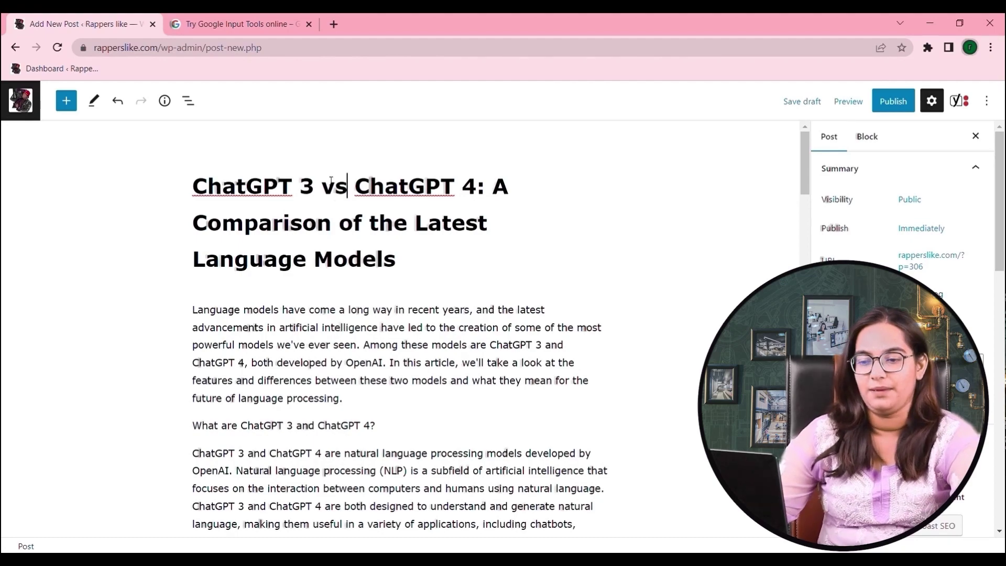
pyautogui.scroll(-2, 366, 245)
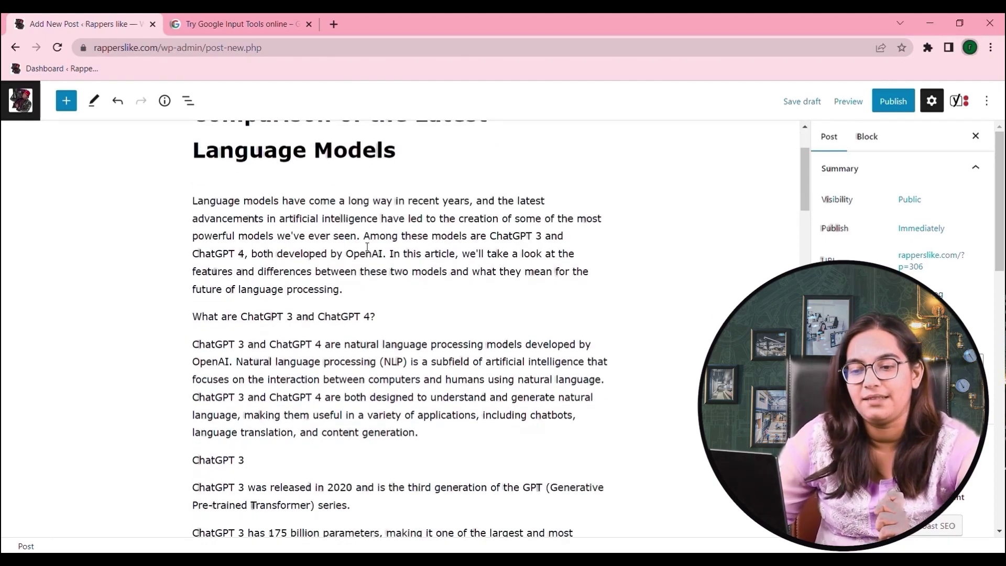
pyautogui.click(321, 274)
pyautogui.scroll(-6, 334, 268)
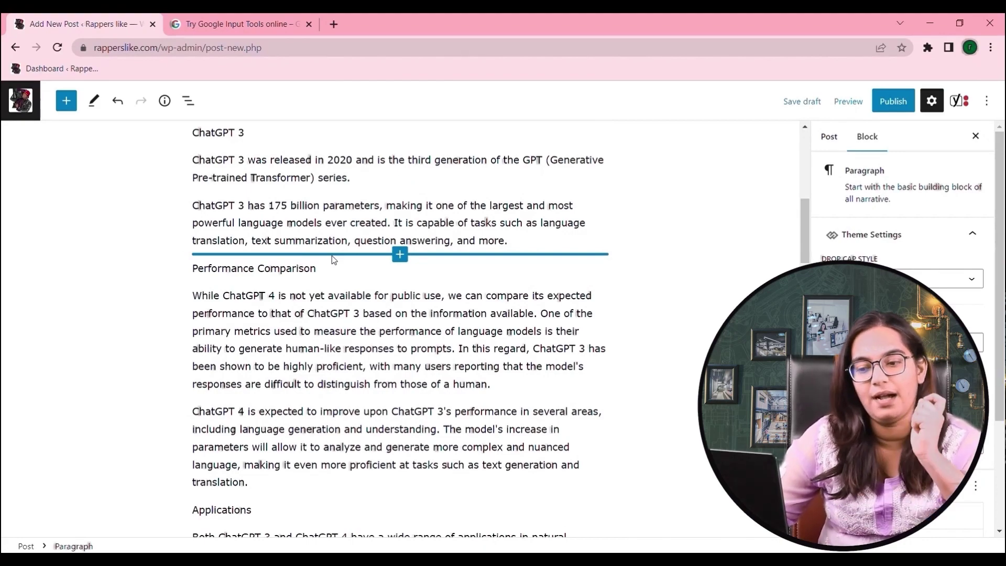
pyautogui.scroll(8, 334, 260)
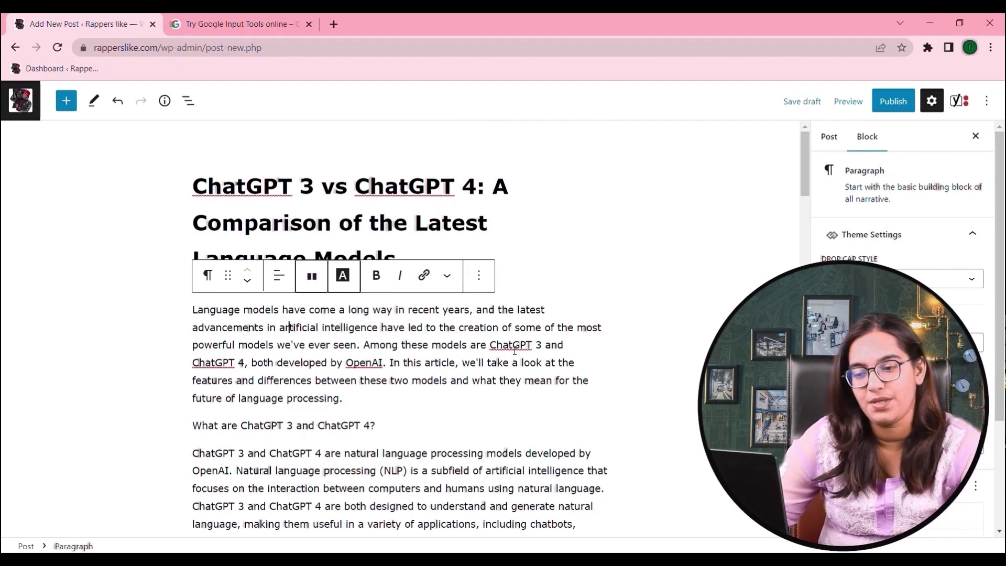
# Add an empty paragraph after the introduction and remove it again
pyautogui.scroll(-2, 385, 395)
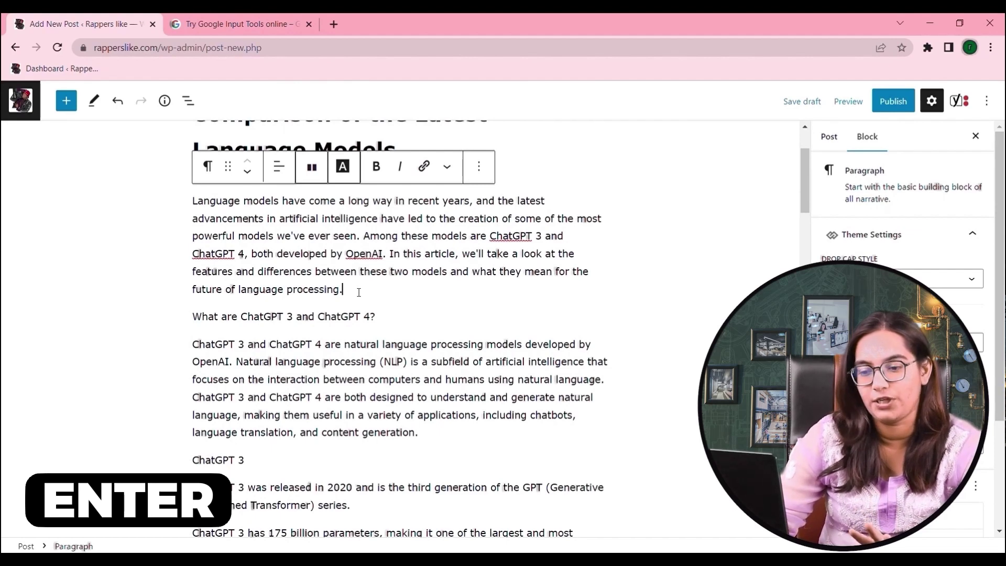
pyautogui.press('Return')
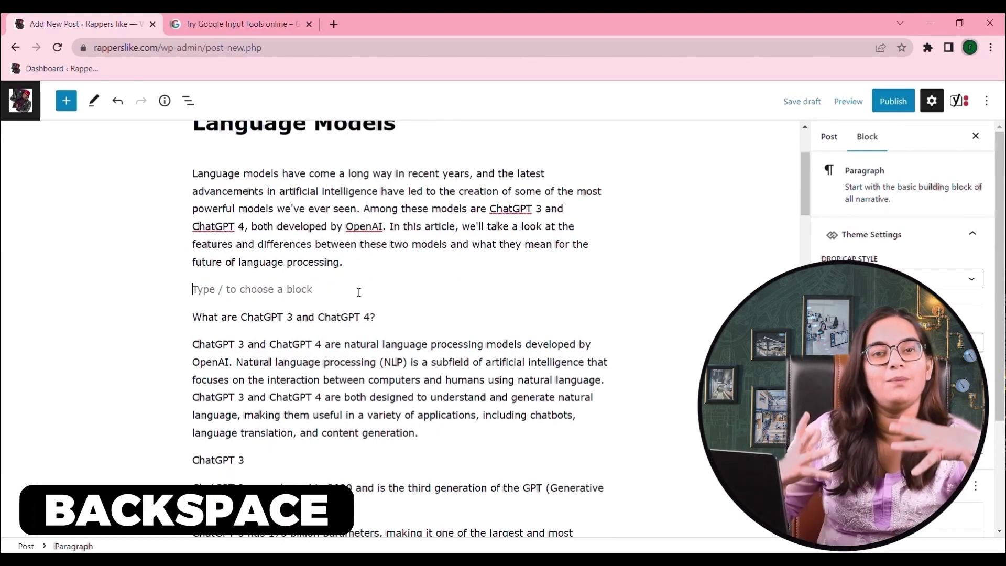
pyautogui.press('BackSpace')
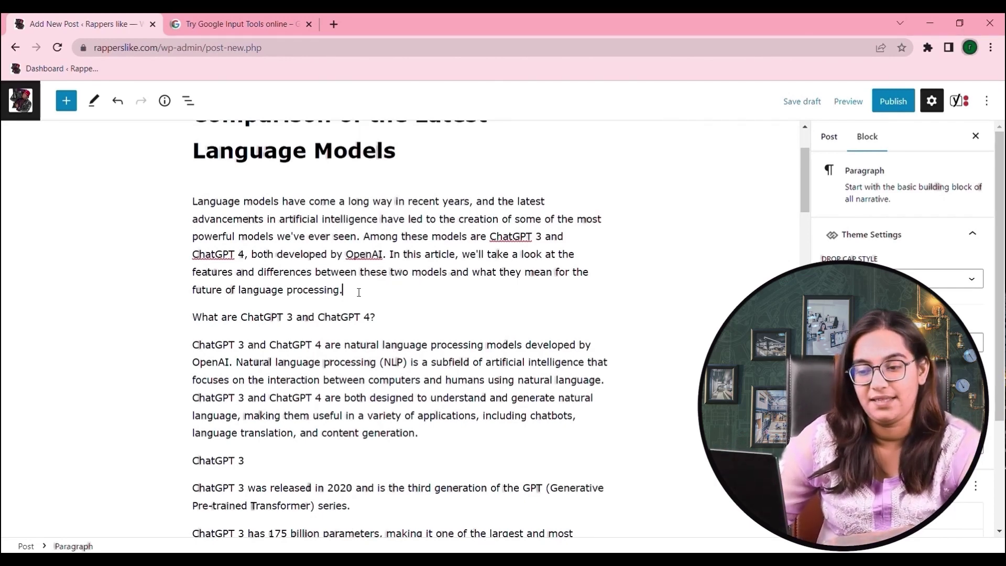
pyautogui.click(137, 315)
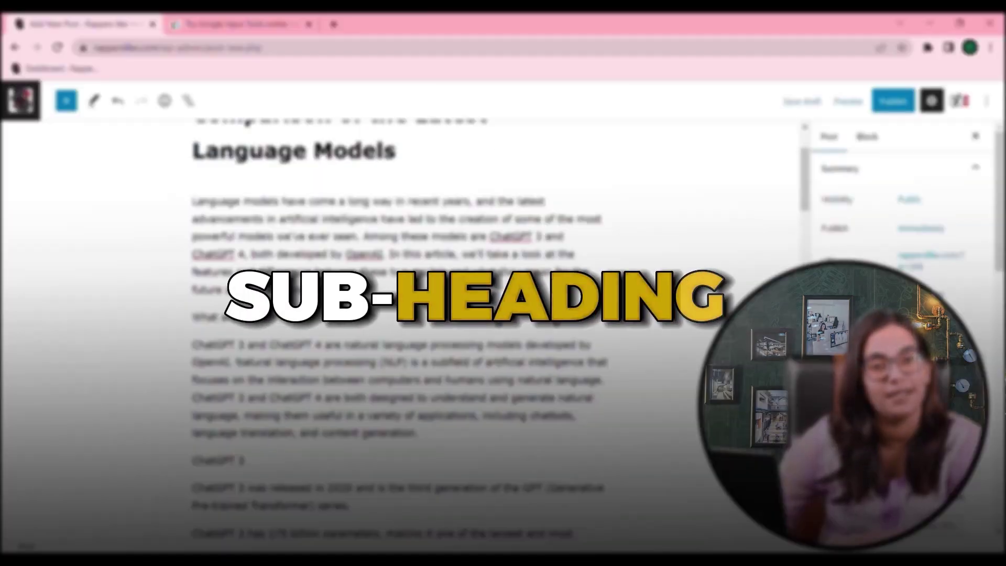
# Convert the "What are ChatGPT 3 and ChatGPT 4?" paragraph into a heading at level H2
pyautogui.click(337, 317)
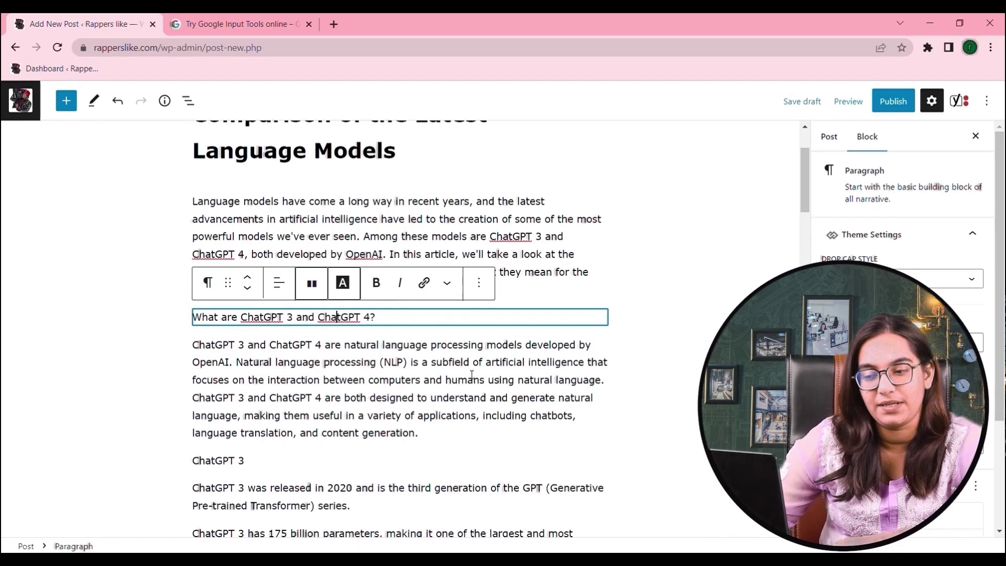
pyautogui.click(417, 322)
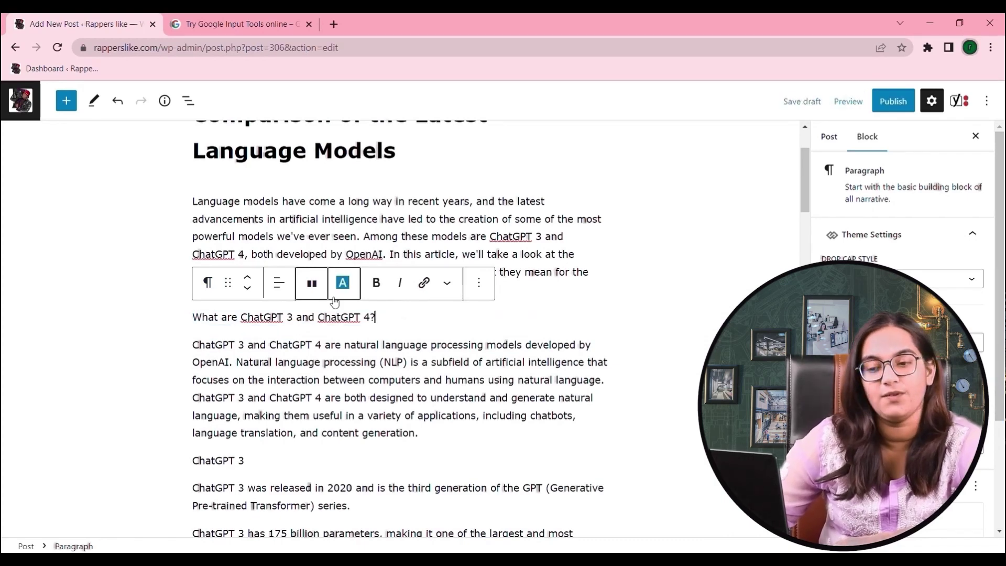
pyautogui.click(208, 283)
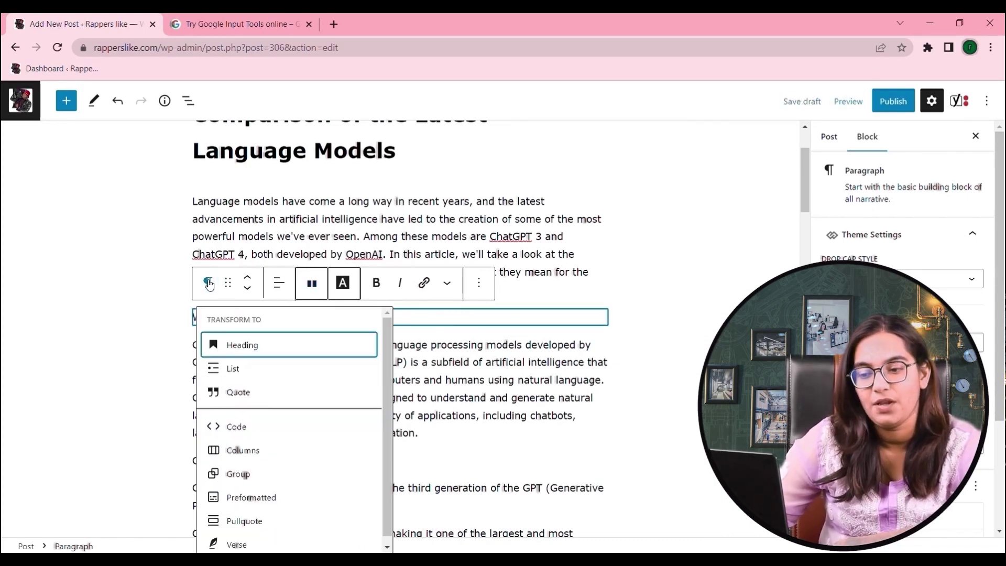
pyautogui.click(292, 344)
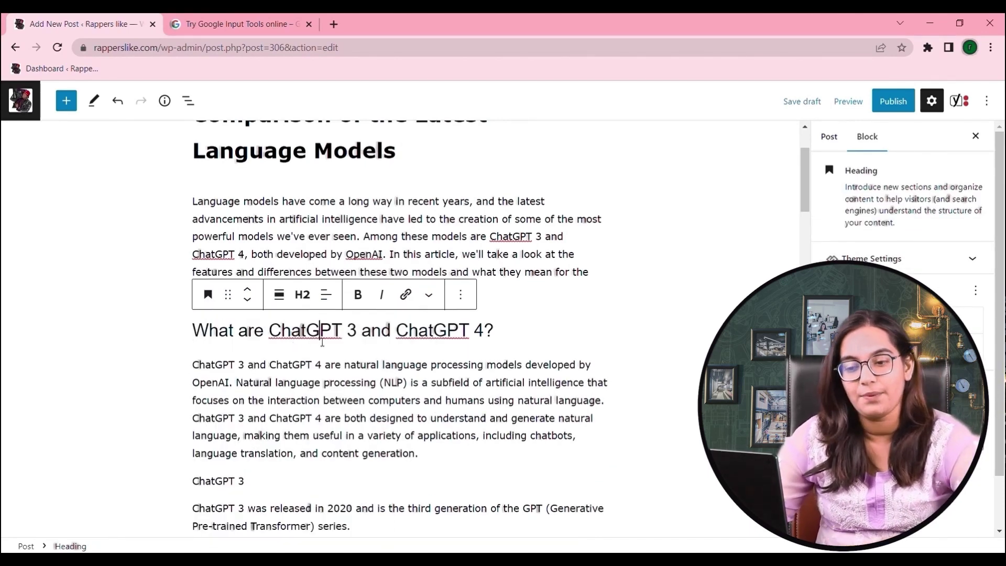
pyautogui.click(311, 303)
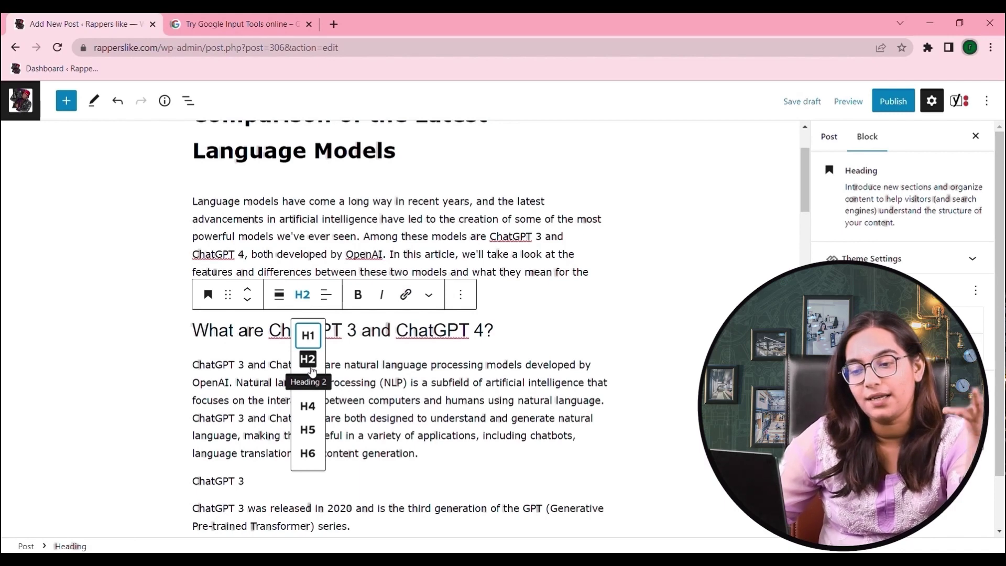
pyautogui.click(201, 355)
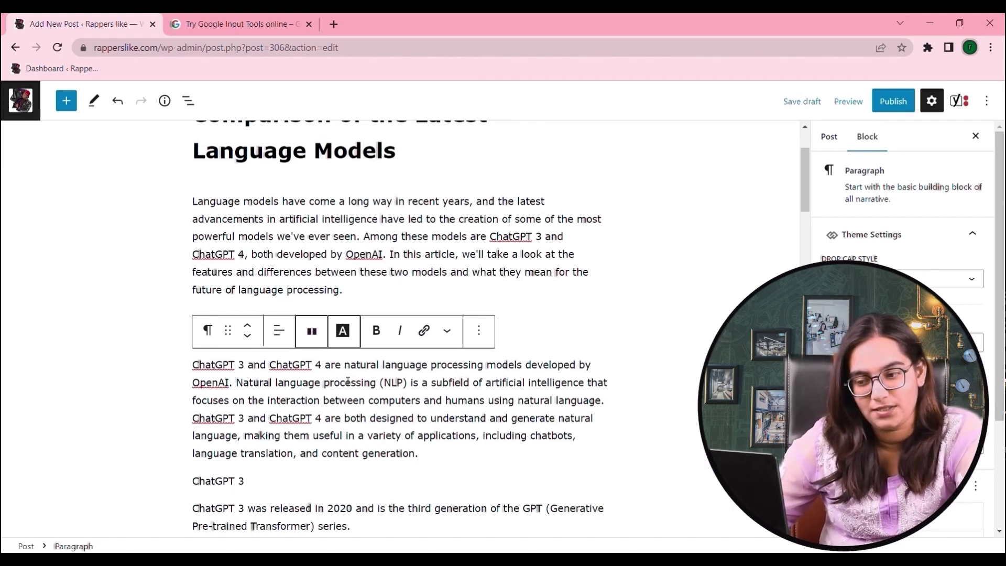
pyautogui.click(156, 340)
pyautogui.click(298, 330)
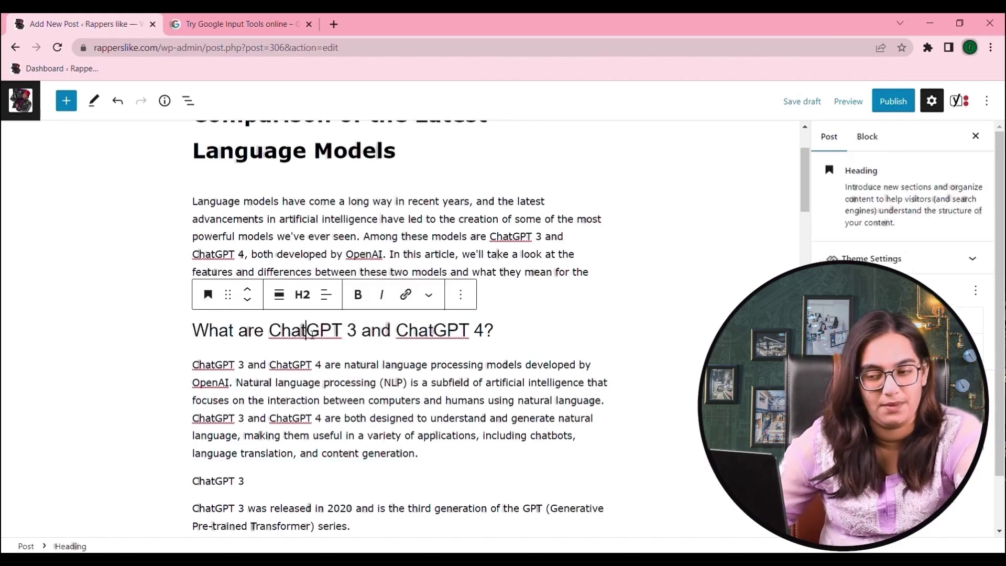
# Convert the "ChatGPT 3" paragraph into a heading and set its level to H3
pyautogui.scroll(-2, 354, 333)
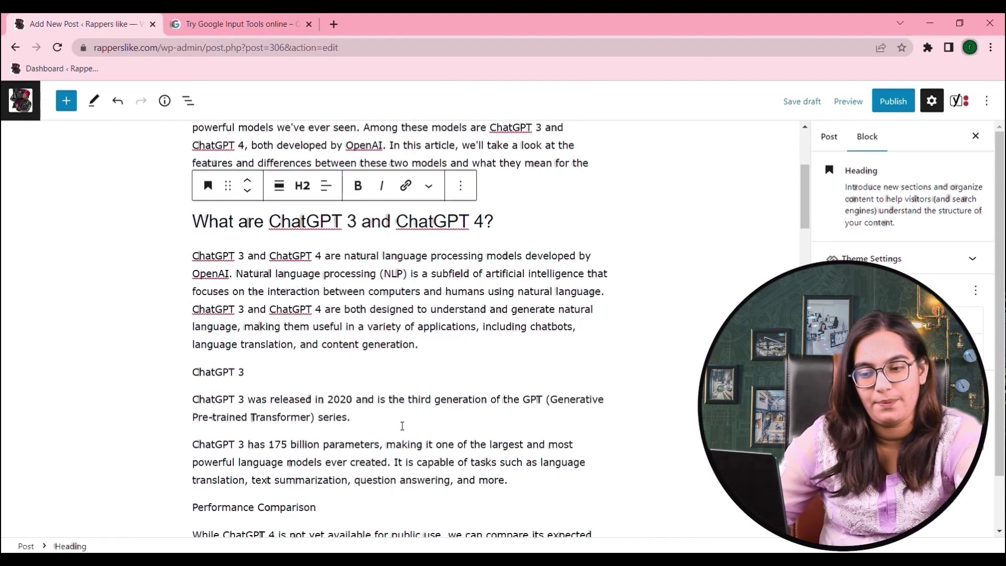
pyautogui.click(299, 374)
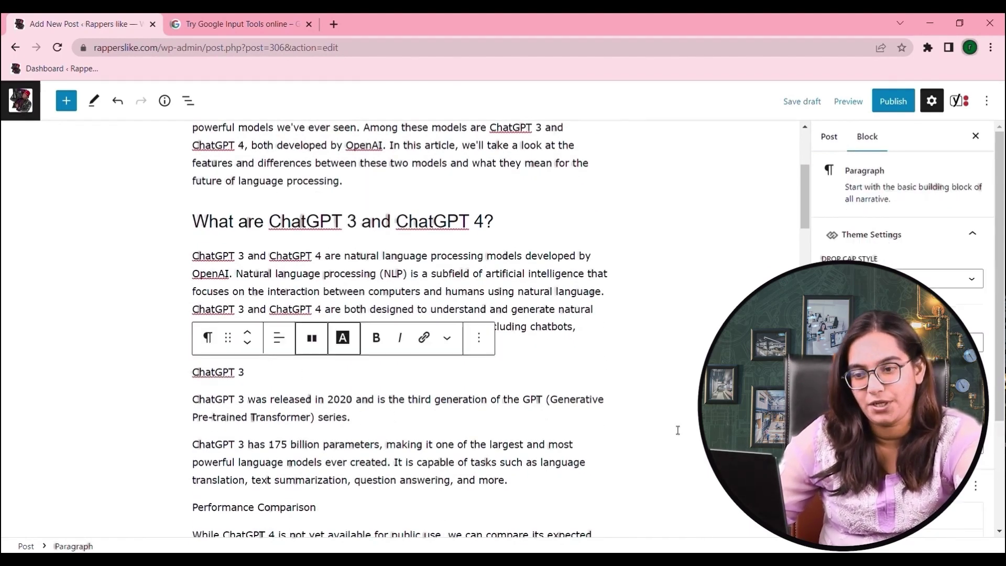
pyautogui.click(208, 337)
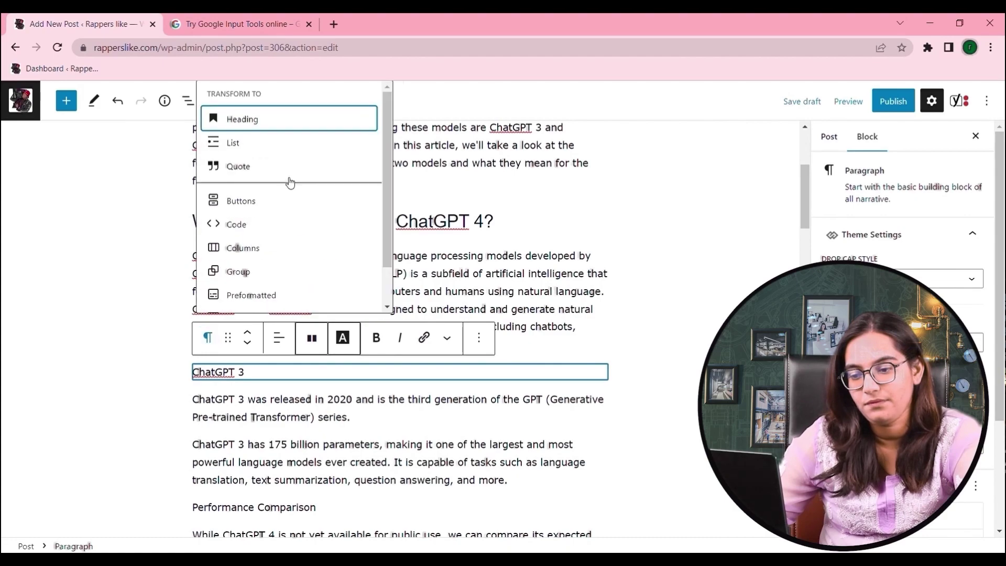
pyautogui.click(296, 119)
pyautogui.click(302, 349)
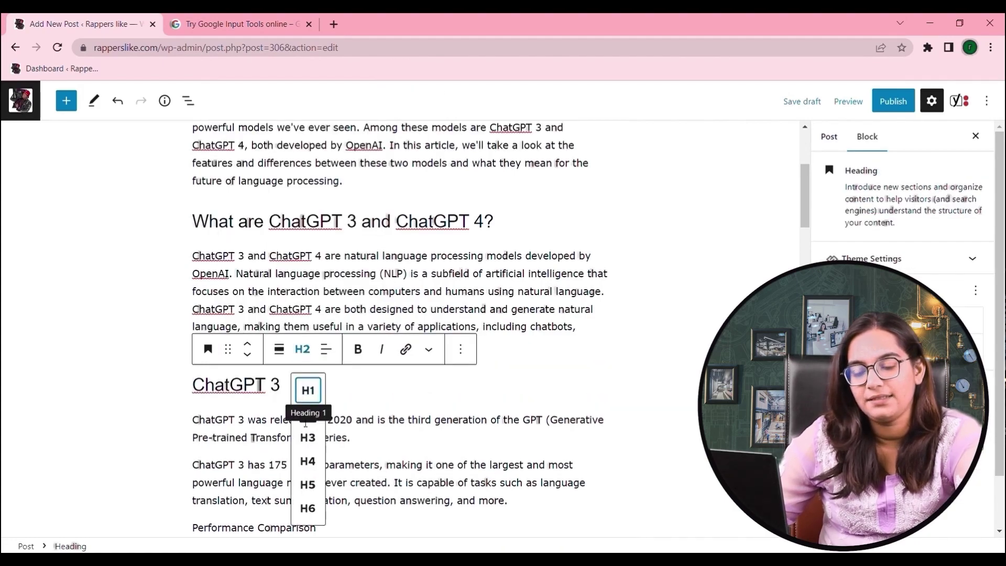
pyautogui.click(307, 437)
# Convert the "Performance Comparison" paragraph into a heading and set its level to H4
pyautogui.scroll(-4, 308, 437)
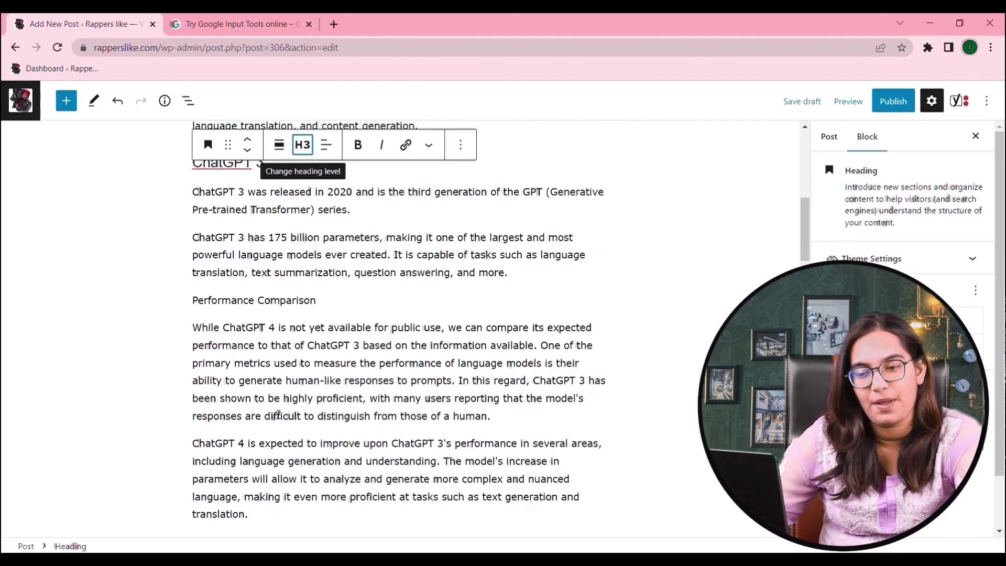
pyautogui.click(259, 300)
pyautogui.scroll(-4, 258, 300)
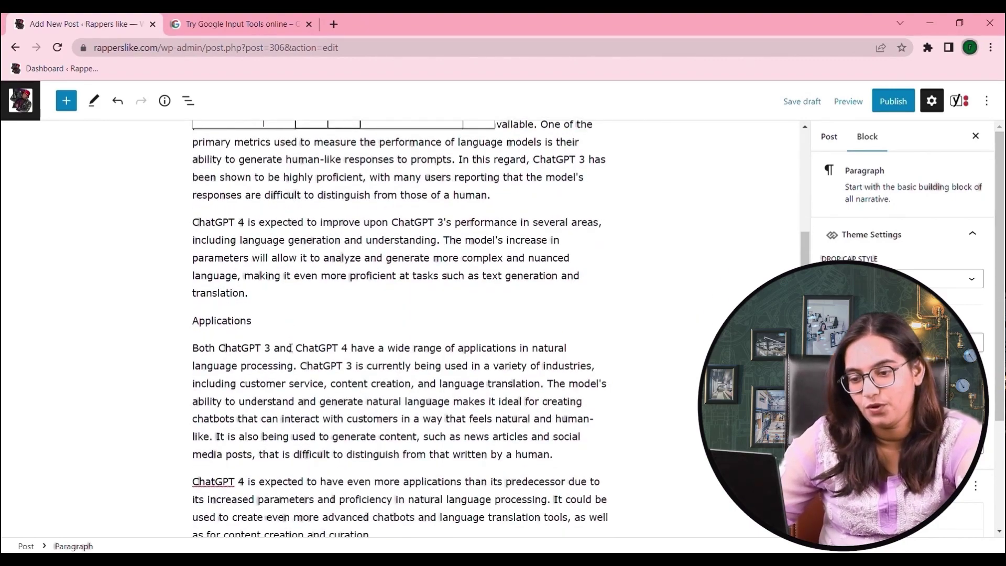
pyautogui.scroll(-2, 291, 348)
pyautogui.scroll(8, 291, 348)
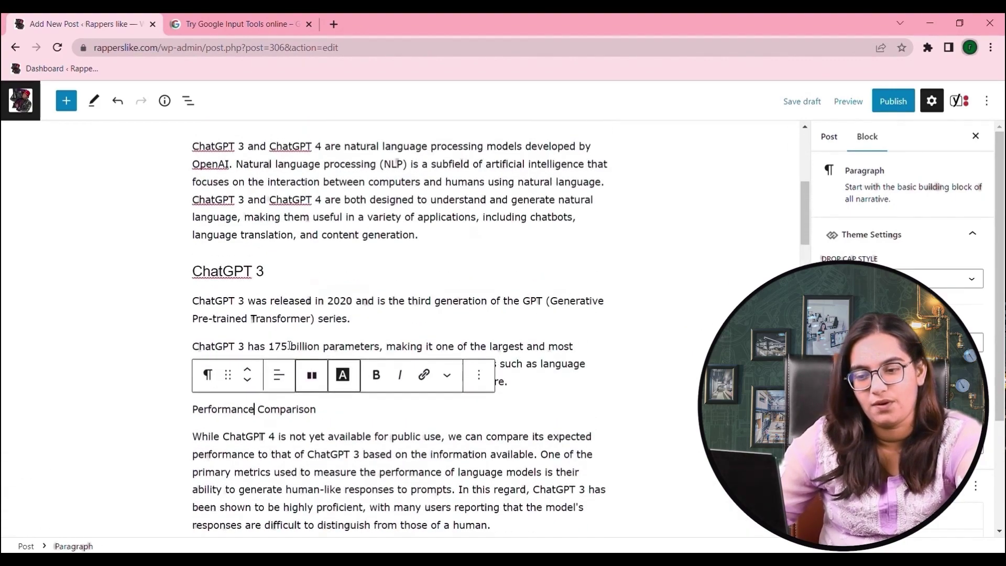
pyautogui.click(208, 375)
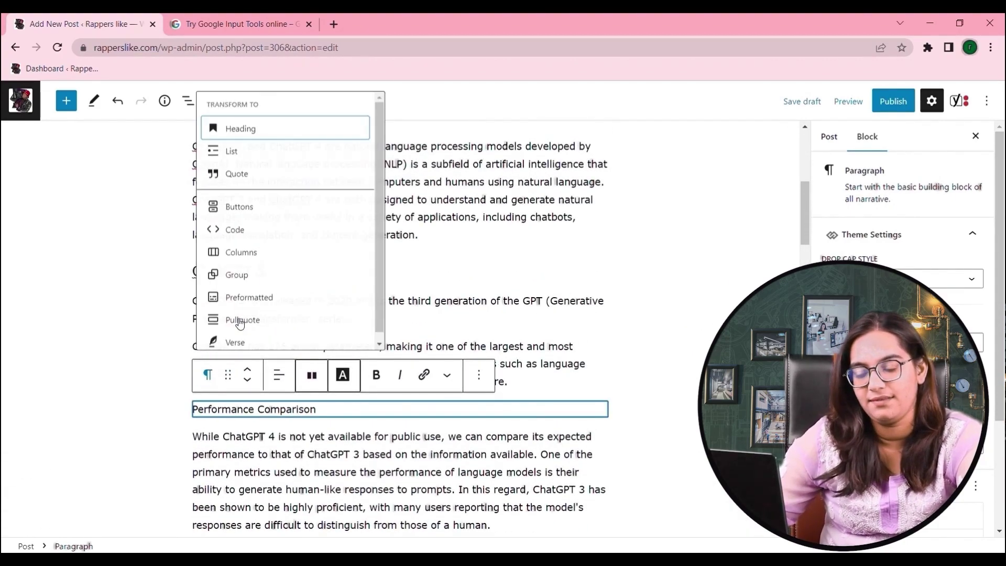
pyautogui.click(316, 126)
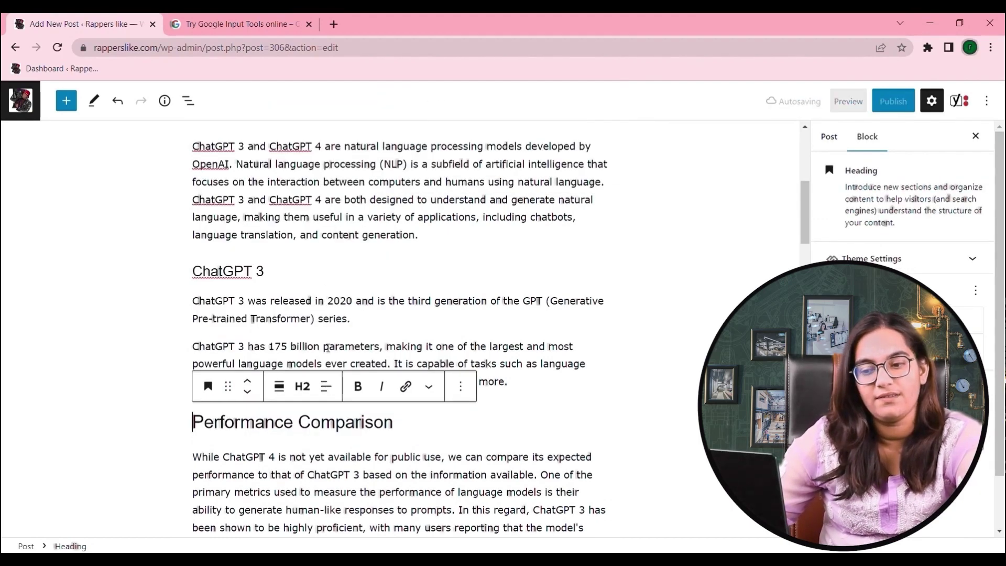
pyautogui.click(309, 389)
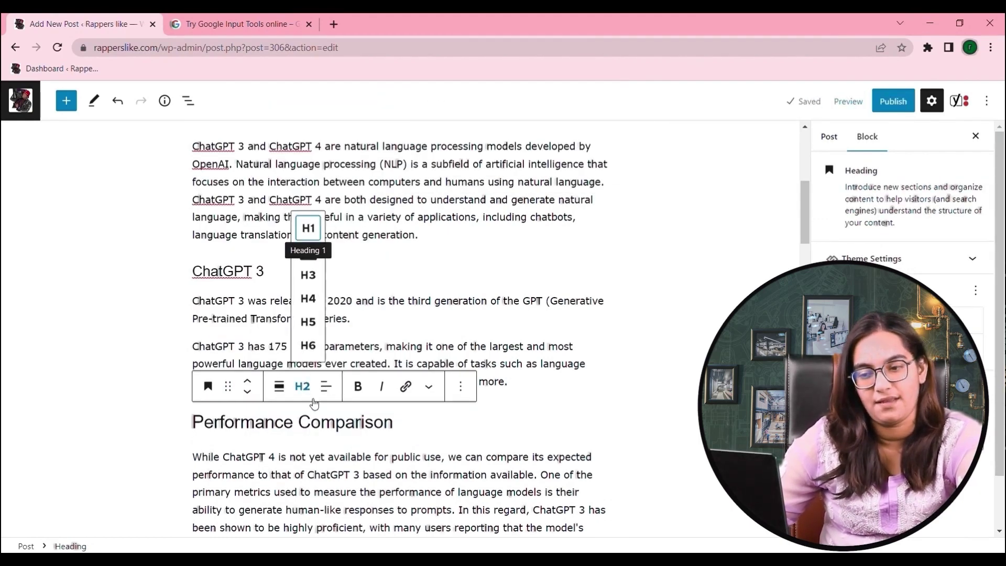
pyautogui.click(308, 298)
pyautogui.click(179, 319)
# Turn the two paragraphs under the ChatGPT 3 heading into a bulleted list, splitting "It is capable of tasks..." into its own bullet
pyautogui.scroll(4, 244, 325)
pyautogui.scroll(-2, 244, 325)
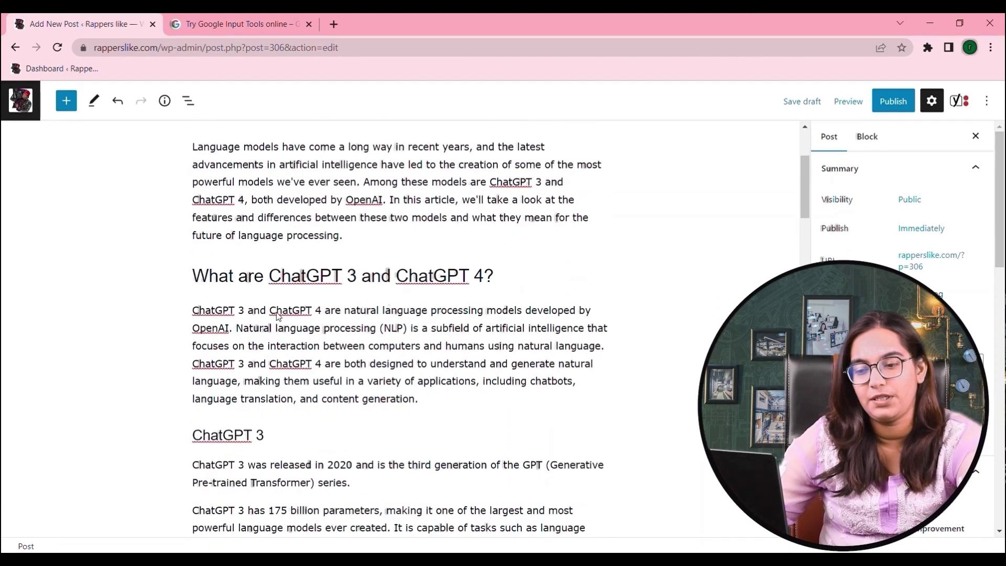
pyautogui.click(277, 291)
pyautogui.scroll(-2, 243, 286)
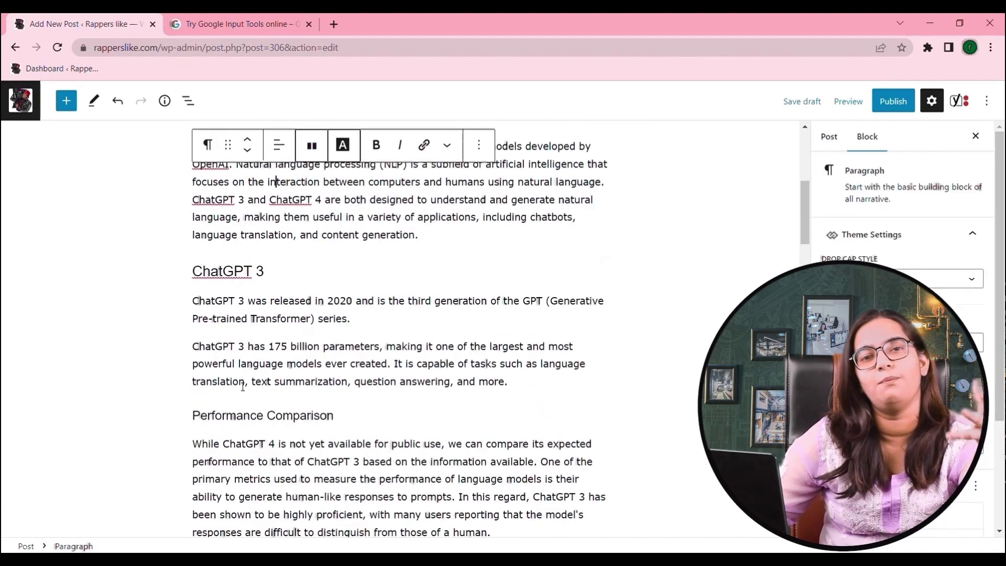
pyautogui.click(251, 300)
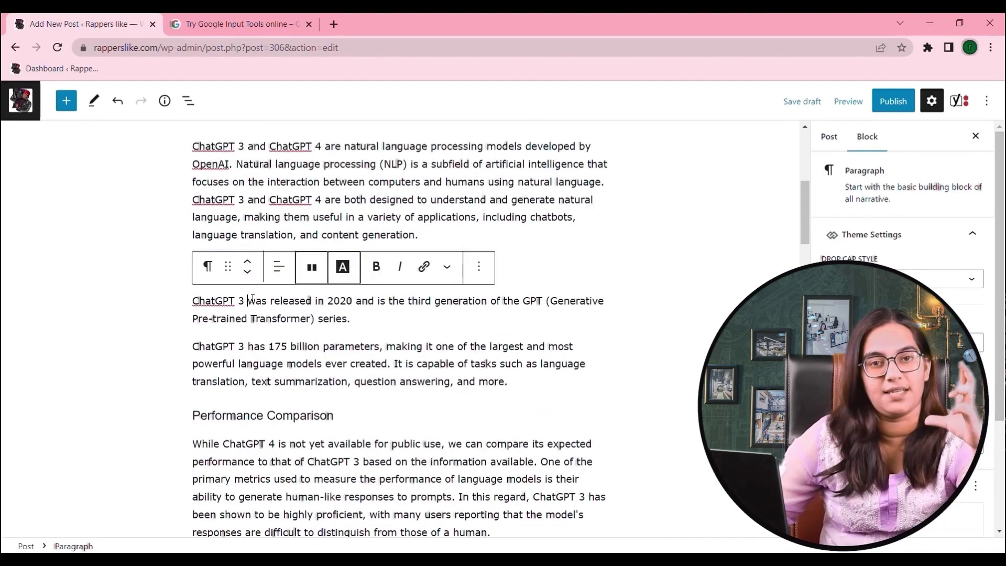
pyautogui.click(209, 266)
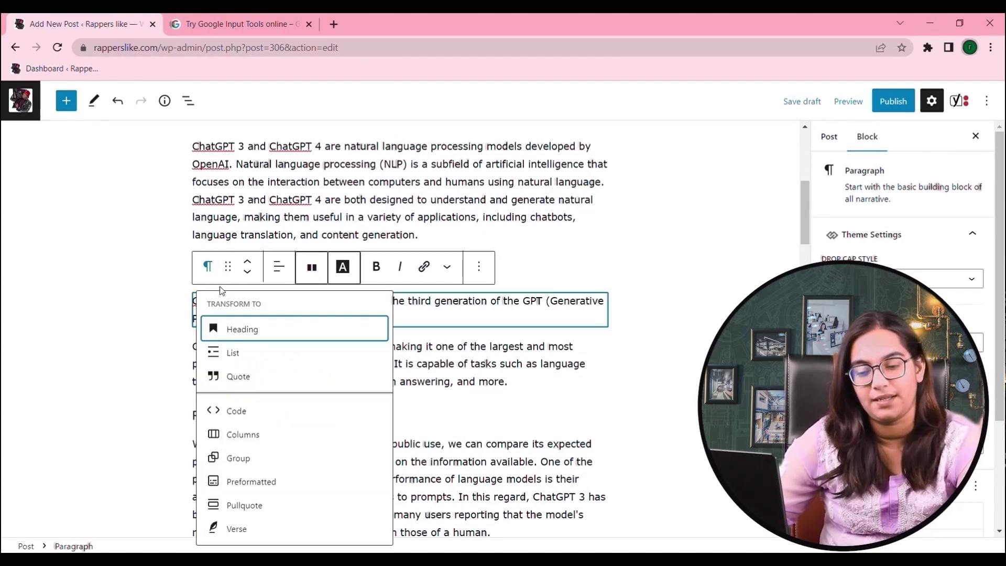
pyautogui.click(246, 354)
pyautogui.click(401, 363)
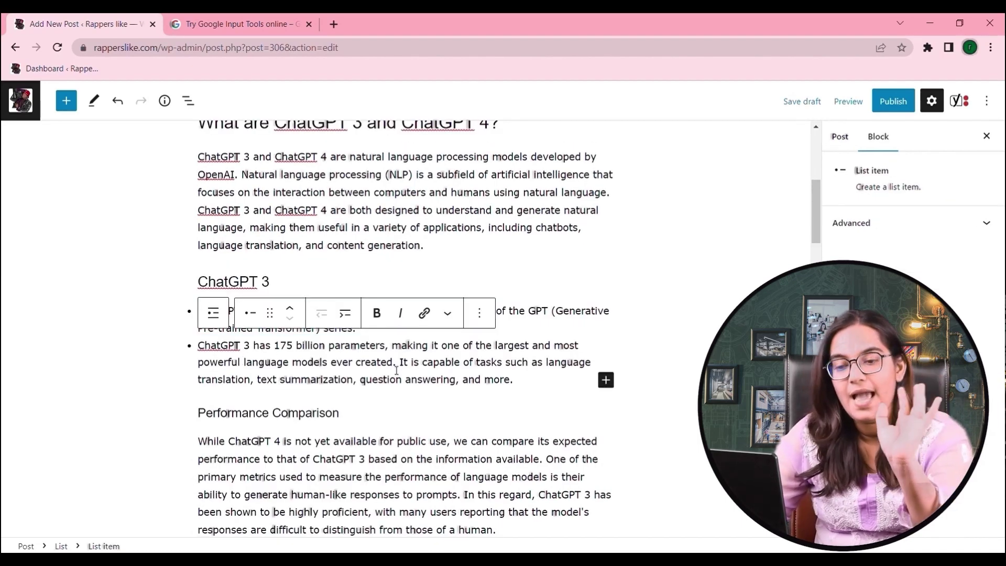
pyautogui.press('Return')
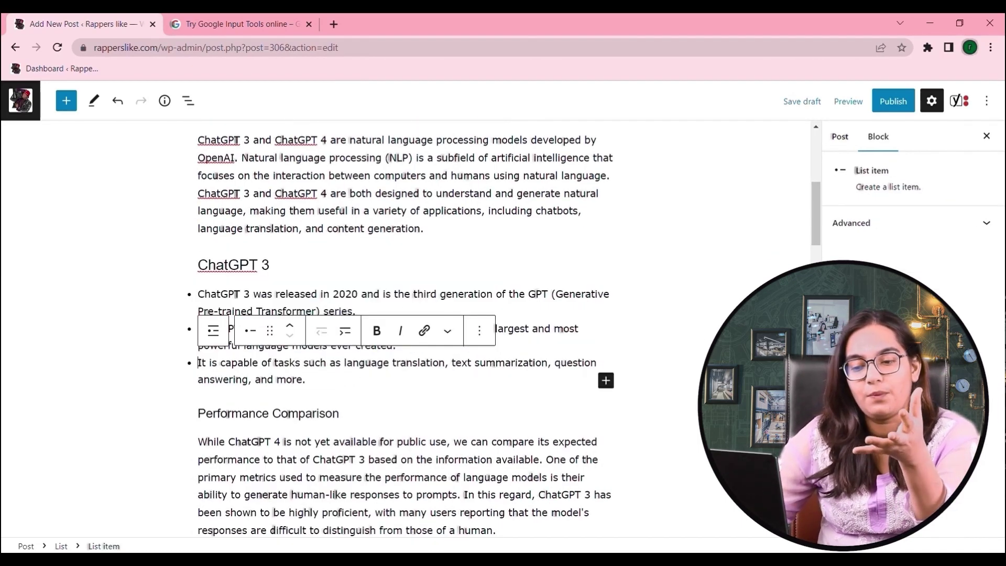
# Convert the "ChatGPT 4 is expected to improve upon..." paragraph under Performance Comparison into a quote block
pyautogui.click(35, 385)
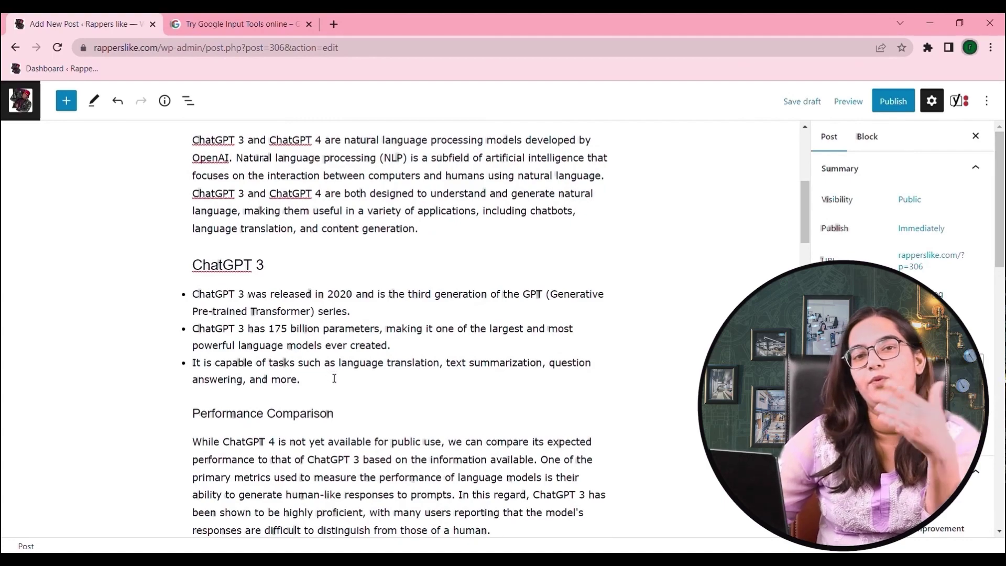
pyautogui.scroll(-4, 334, 378)
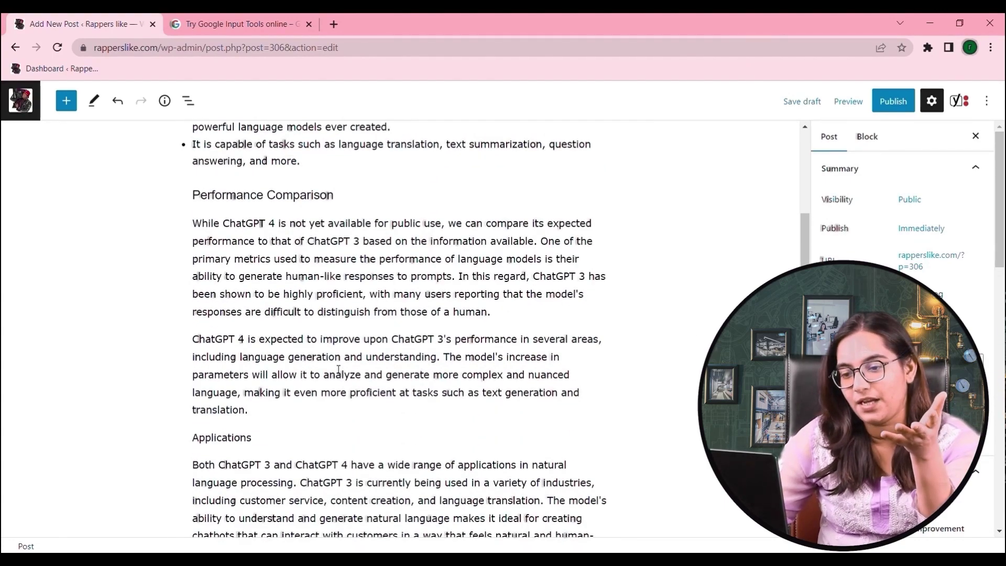
pyautogui.scroll(-2, 337, 365)
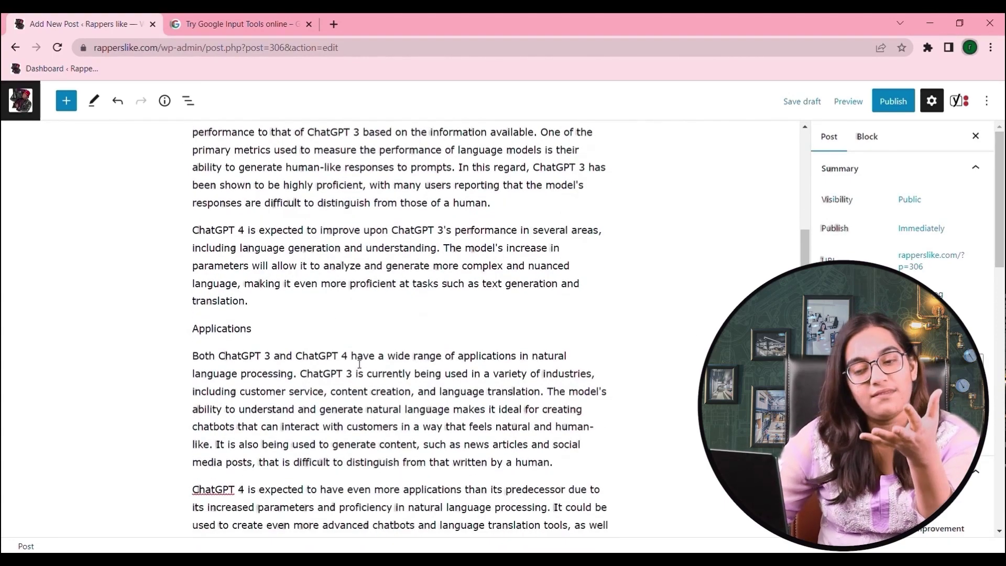
pyautogui.click(383, 259)
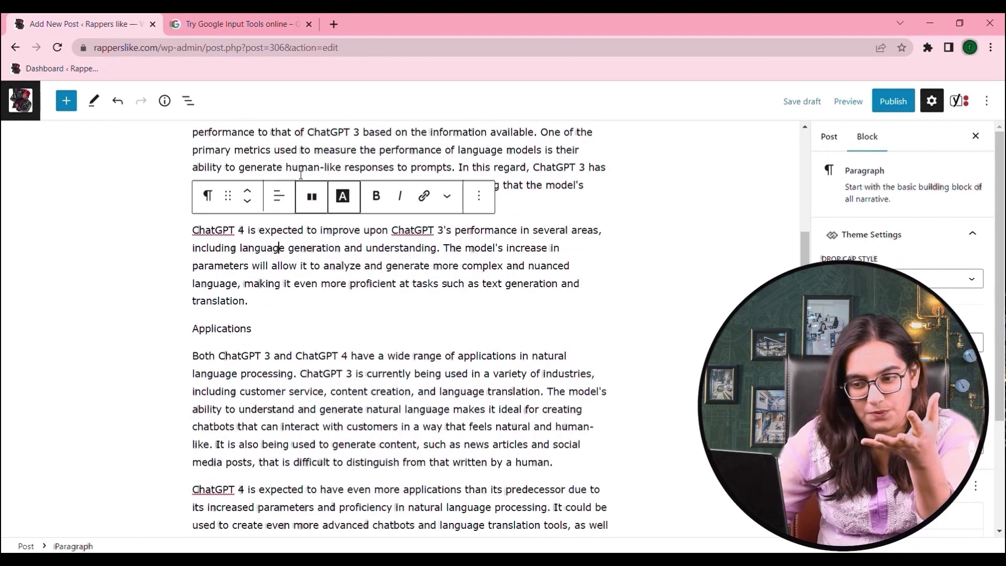
pyautogui.click(208, 197)
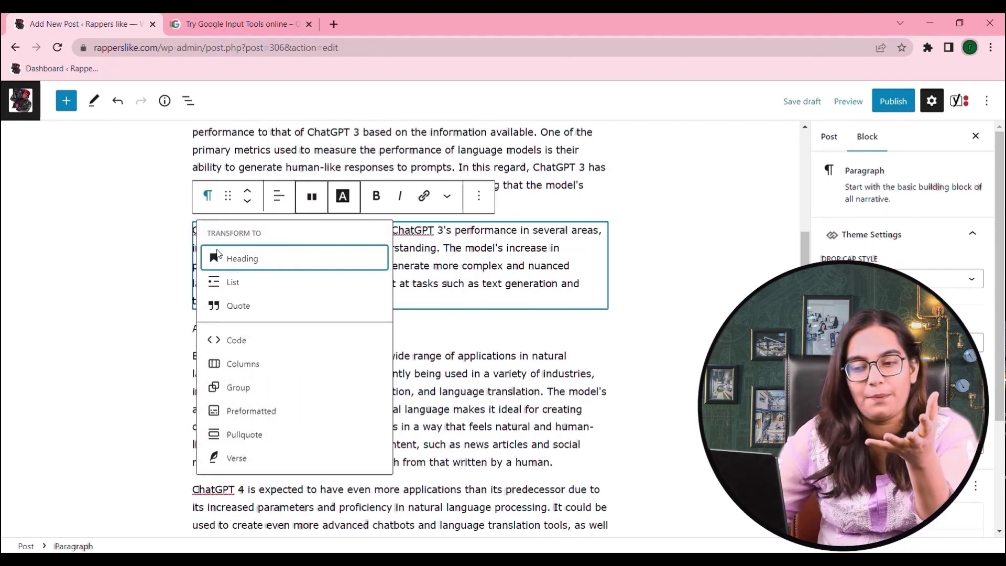
pyautogui.click(242, 306)
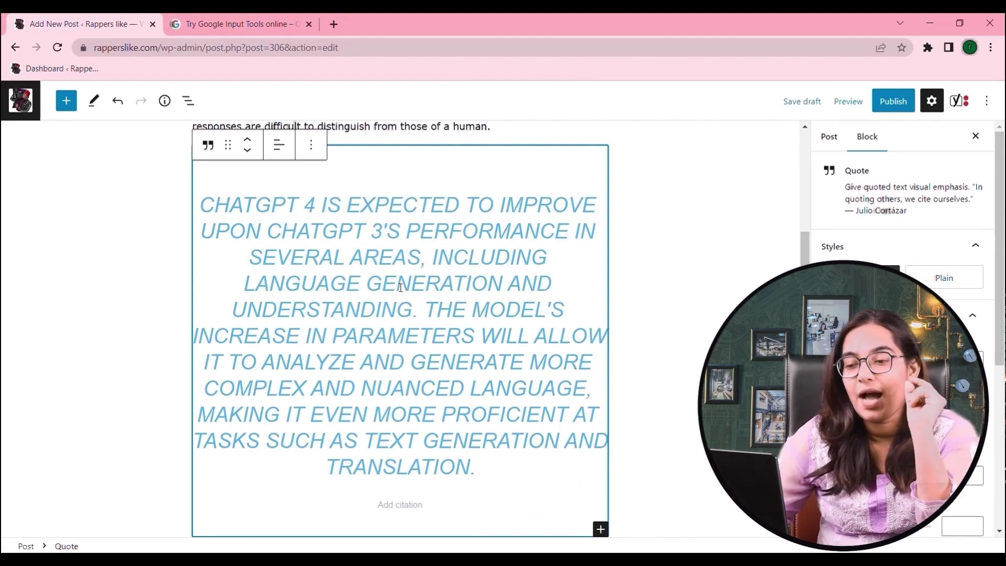
# Try bold and italic formatting on the whole "Both ChatGPT 3 and ChatGPT 4 have a wide range of applications" paragraph
pyautogui.scroll(-5, 432, 295)
pyautogui.click(376, 292)
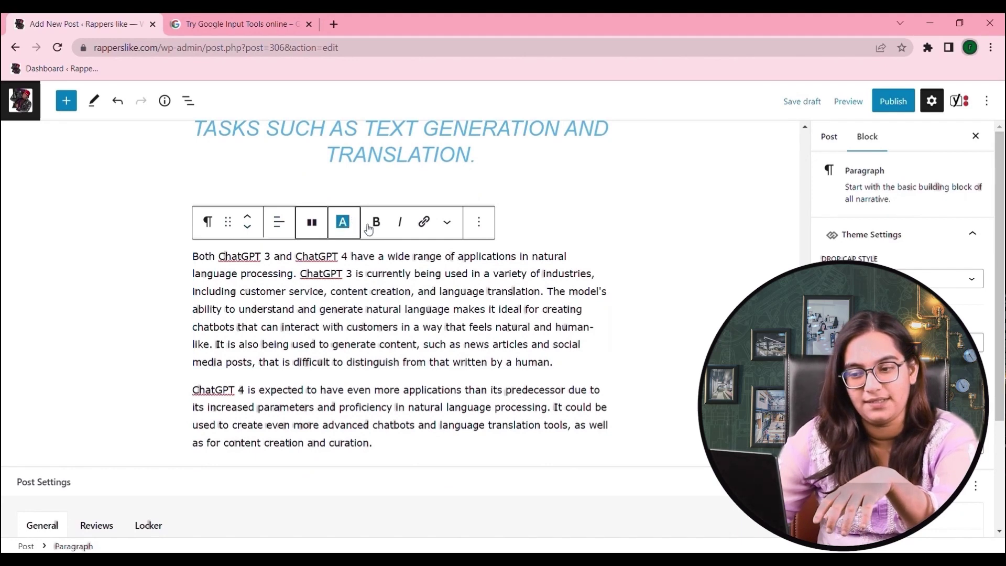
pyautogui.tripleClick(376, 276)
pyautogui.click(375, 240)
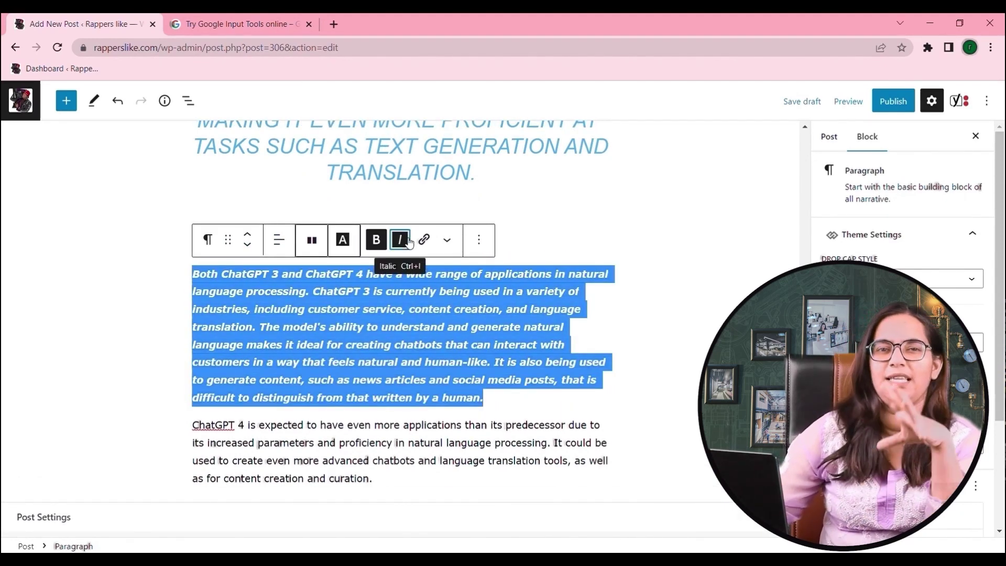
pyautogui.click(375, 240)
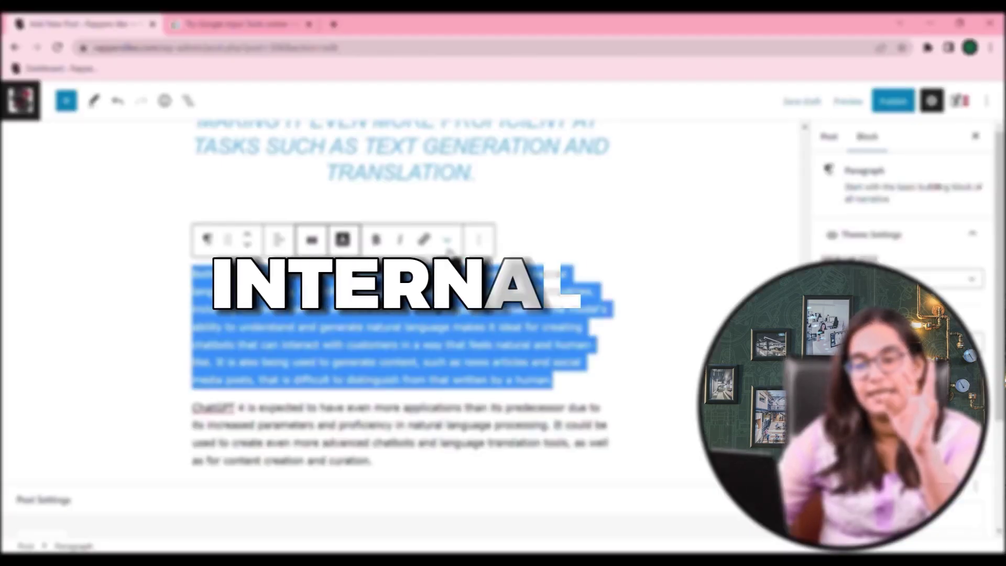
pyautogui.click(190, 282)
pyautogui.scroll(20, 288, 297)
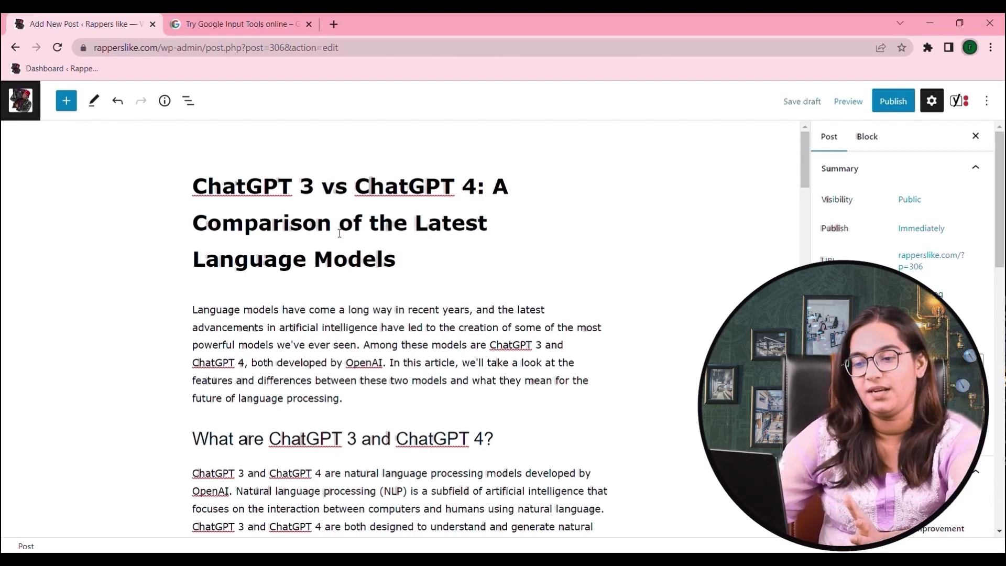
pyautogui.scroll(-4, 325, 245)
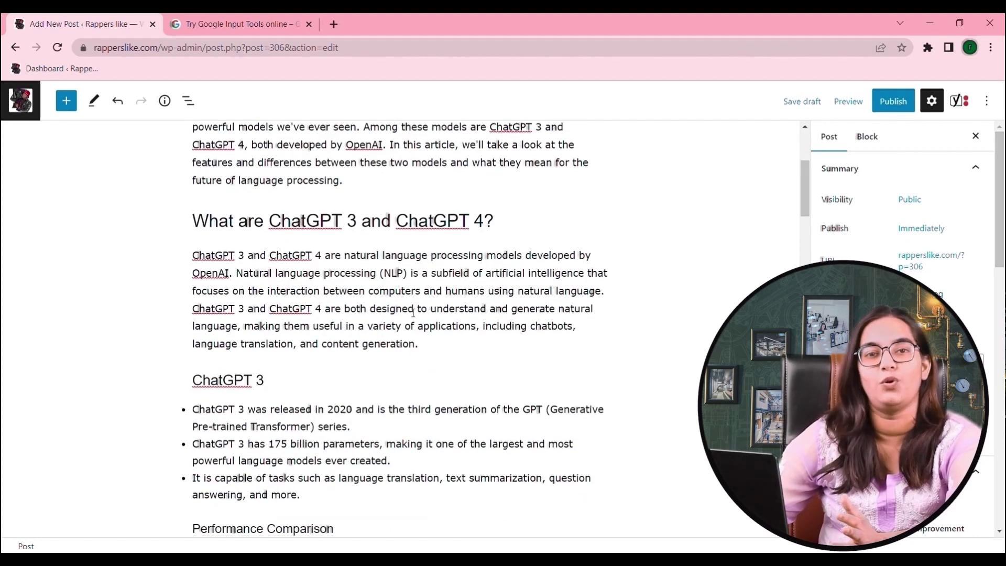
pyautogui.click(435, 346)
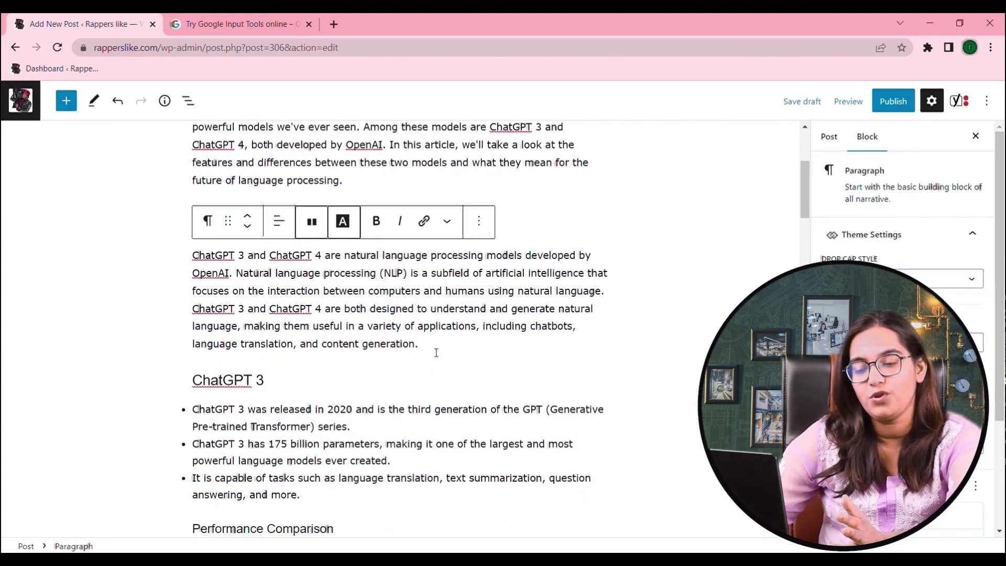
pyautogui.click(332, 278)
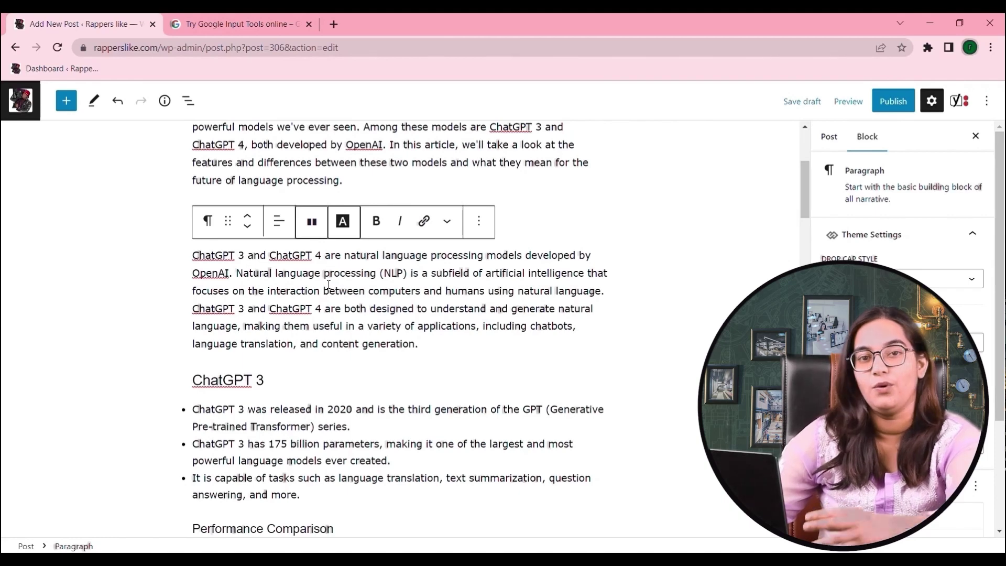
pyautogui.moveTo(326, 278); pyautogui.dragTo(441, 292)
pyautogui.click(428, 312)
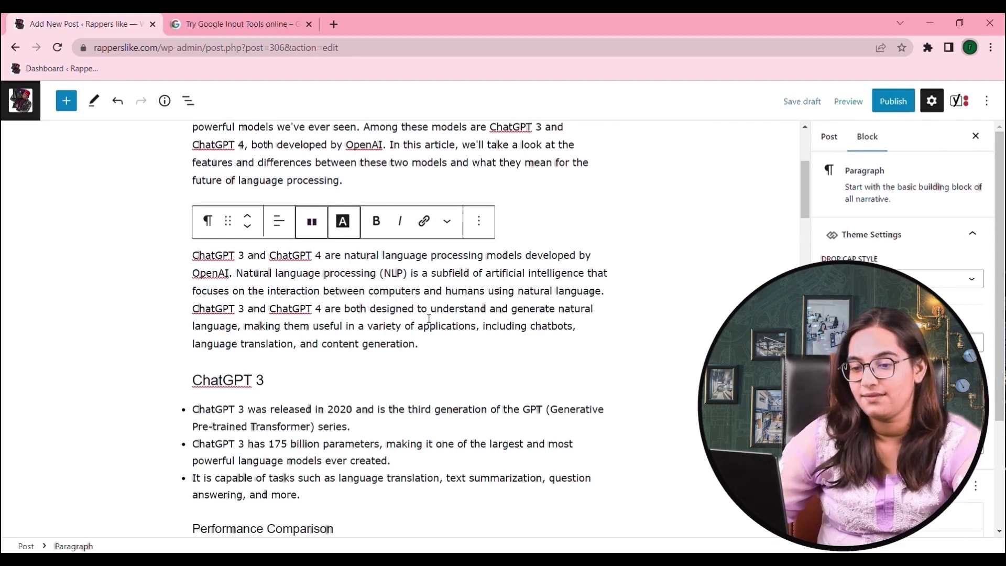
pyautogui.click(147, 237)
pyautogui.click(203, 268)
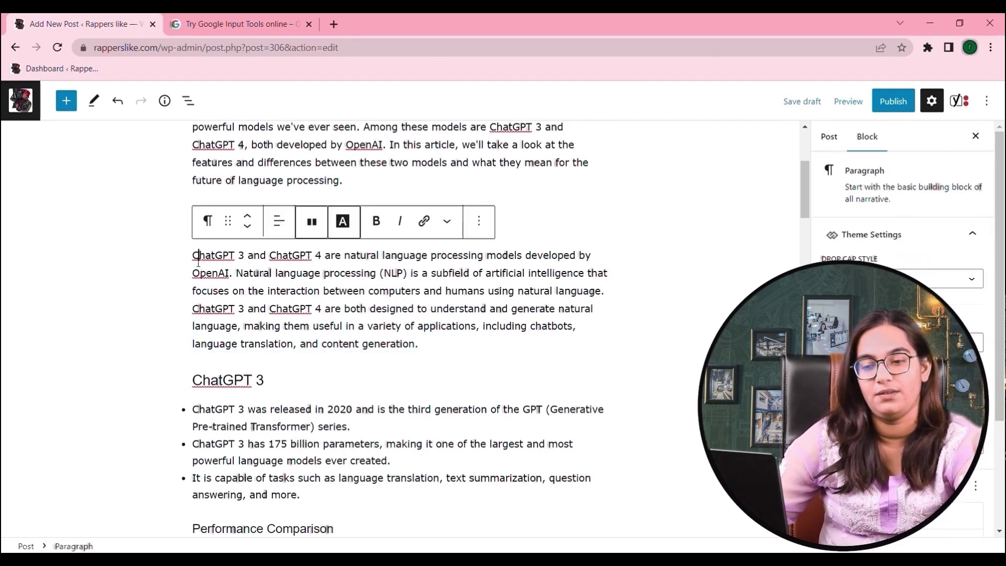
pyautogui.moveTo(193, 256); pyautogui.dragTo(256, 265)
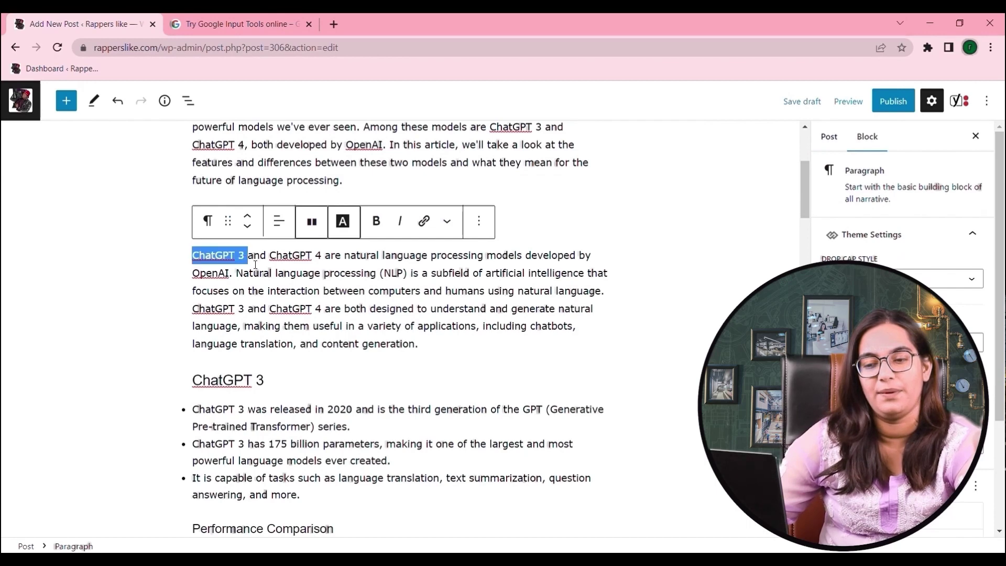
pyautogui.click(163, 271)
pyautogui.moveTo(200, 258); pyautogui.dragTo(232, 257)
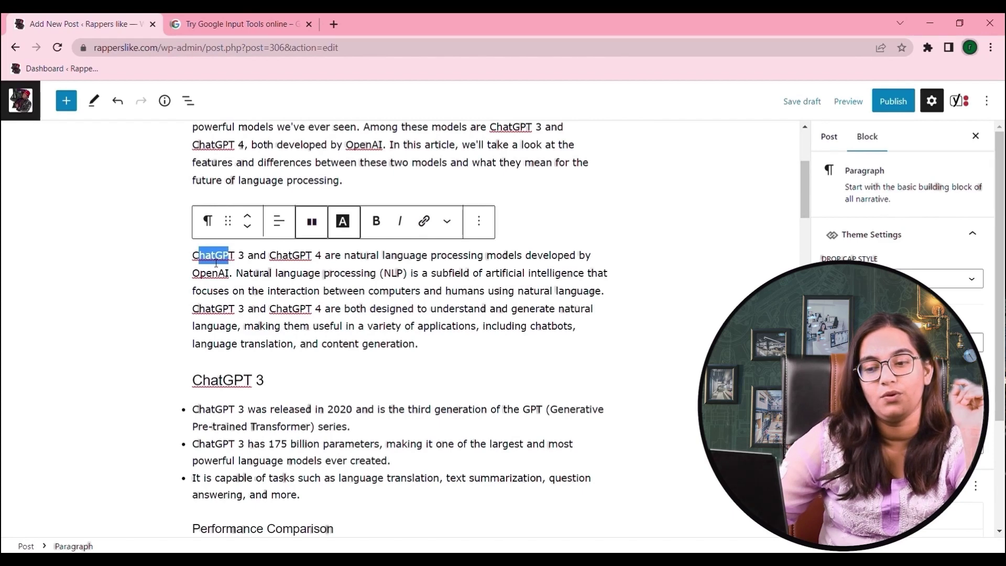
pyautogui.click(190, 261)
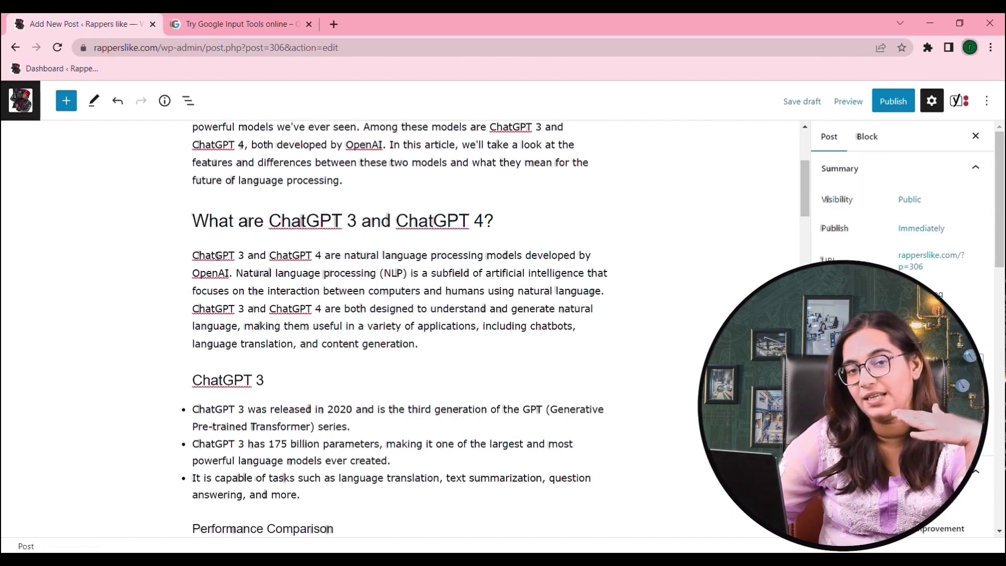
pyautogui.moveTo(193, 257); pyautogui.dragTo(247, 258)
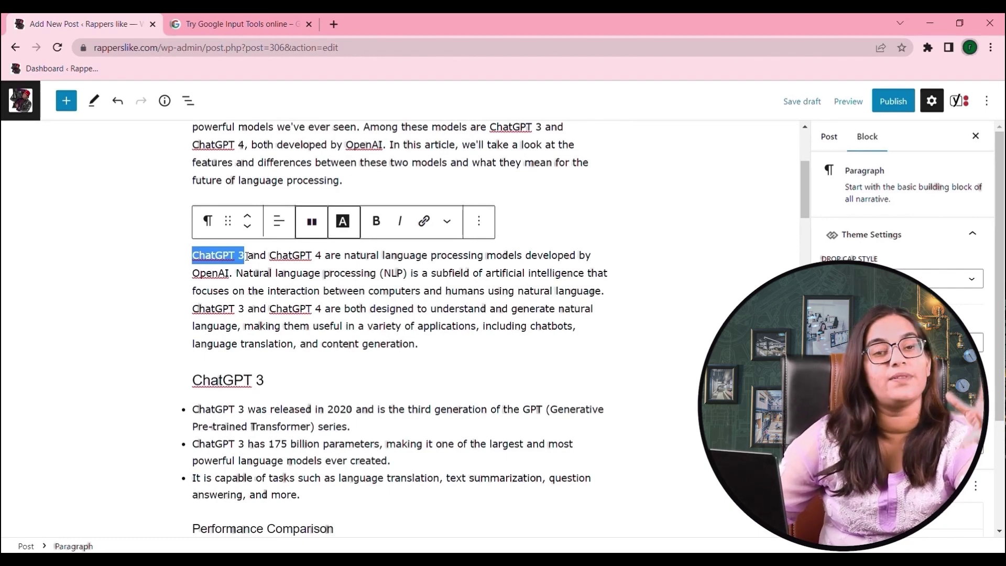
pyautogui.click(131, 249)
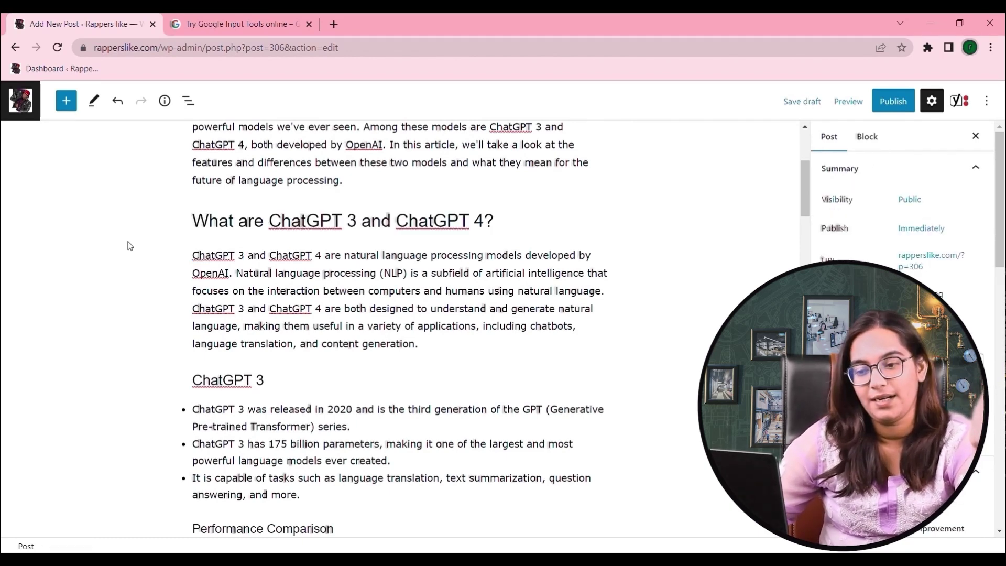
pyautogui.click(234, 283)
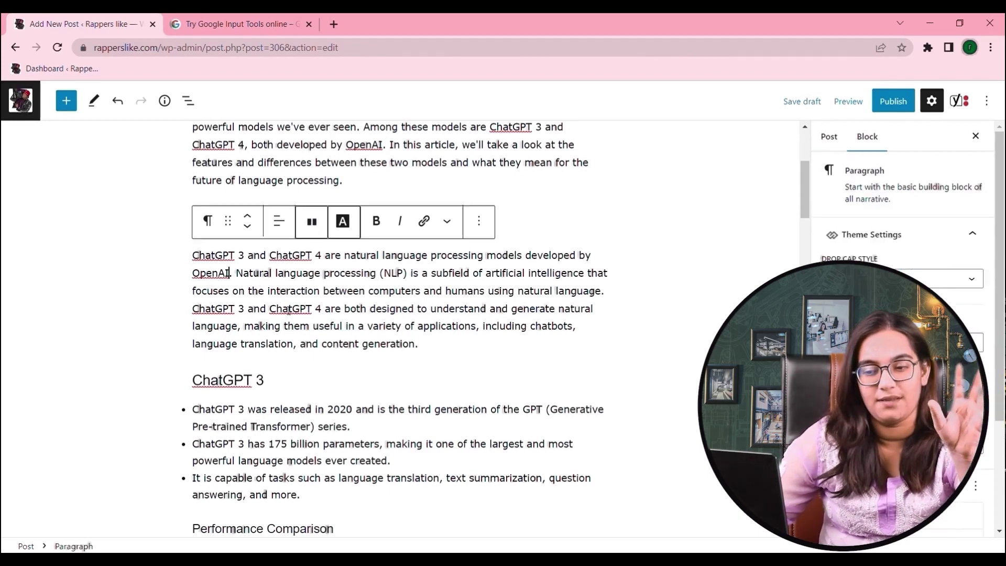
pyautogui.scroll(2, 233, 283)
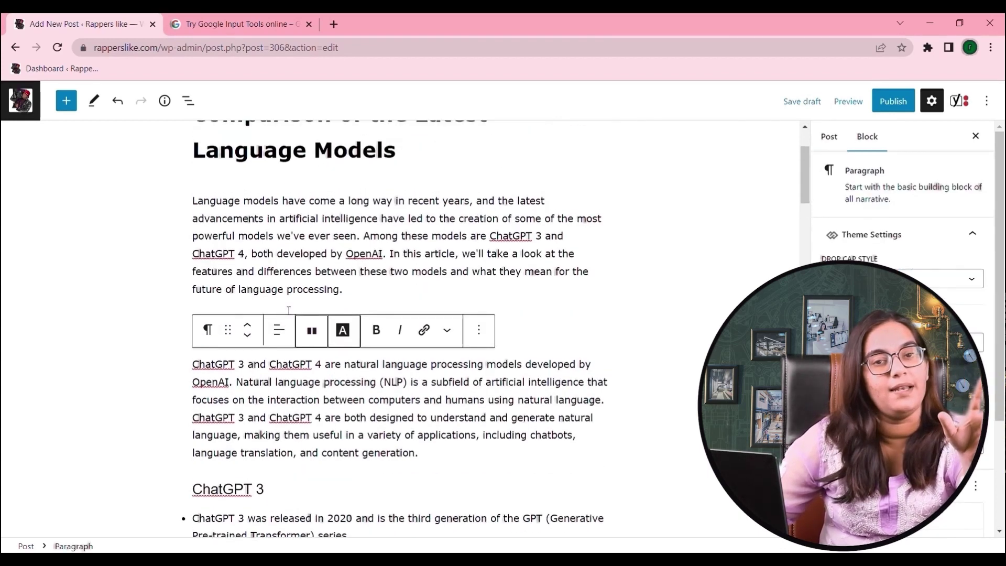
pyautogui.click(189, 273)
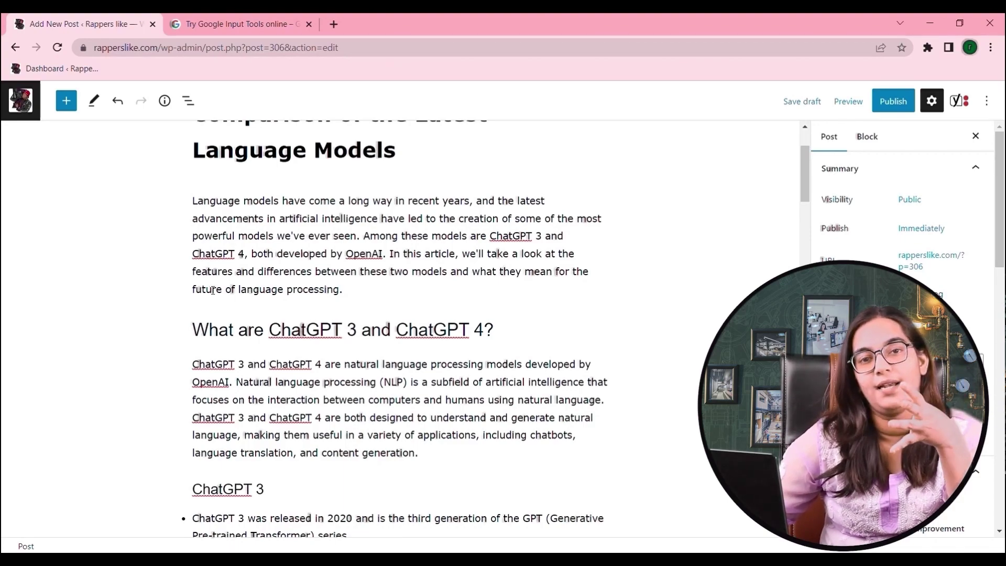
pyautogui.scroll(-6, 213, 278)
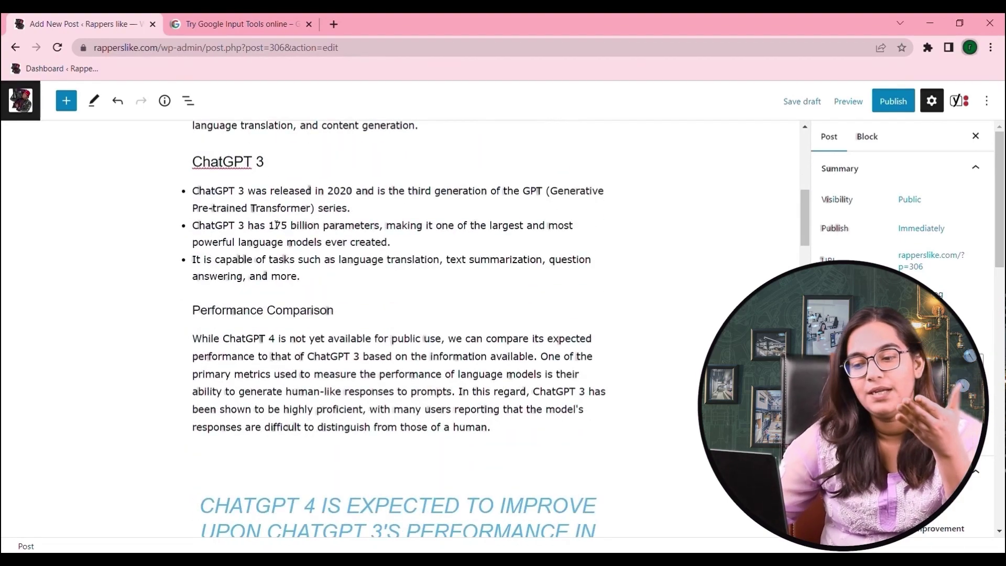
pyautogui.scroll(8, 277, 225)
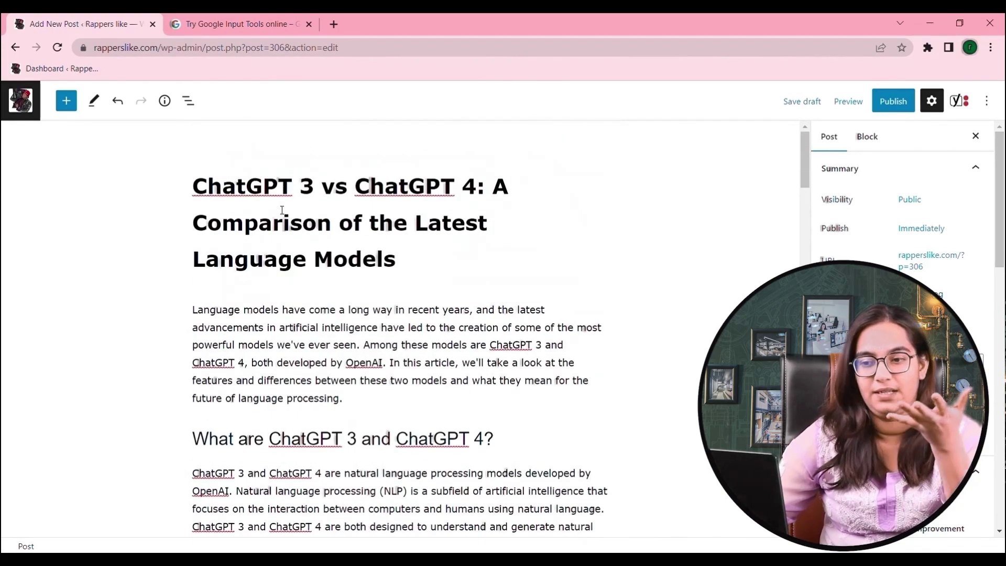
pyautogui.scroll(-8, 314, 278)
pyautogui.scroll(6, 314, 273)
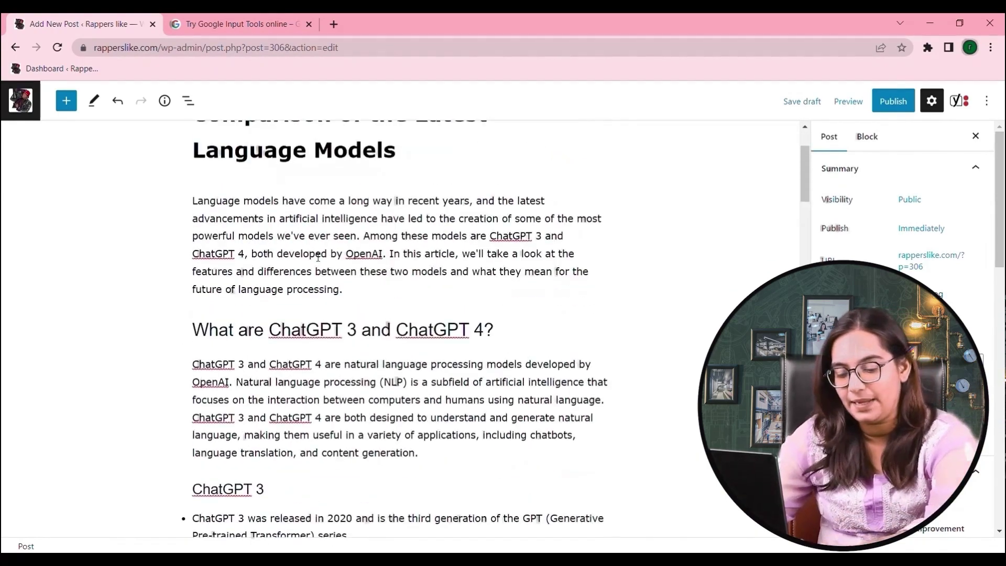
# Open the rapperslike.com homepage in a new browser tab and look through its published posts down to "Rappers Like Jay Z"
pyautogui.click(330, 26)
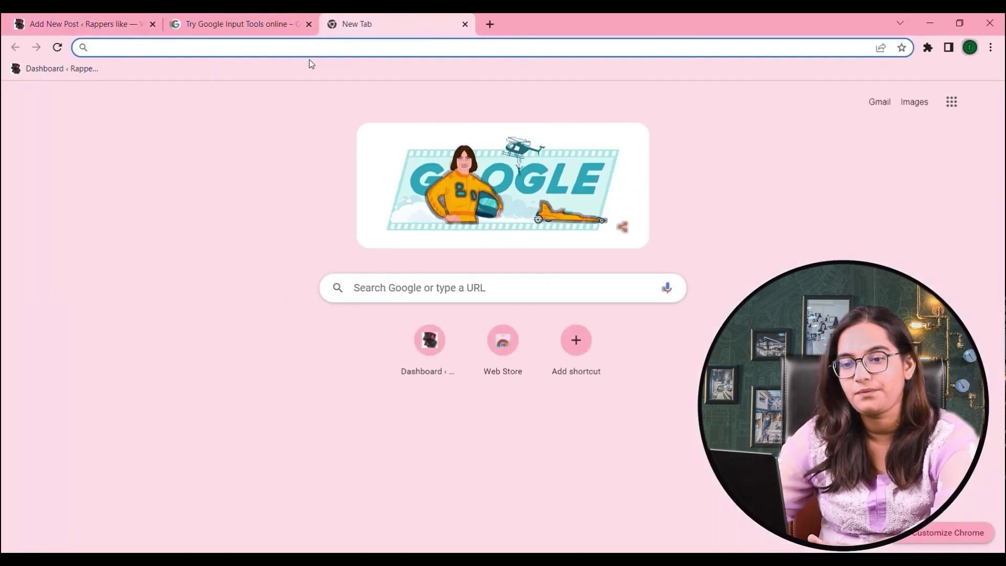
pyautogui.write('ra')
pyautogui.click(156, 78)
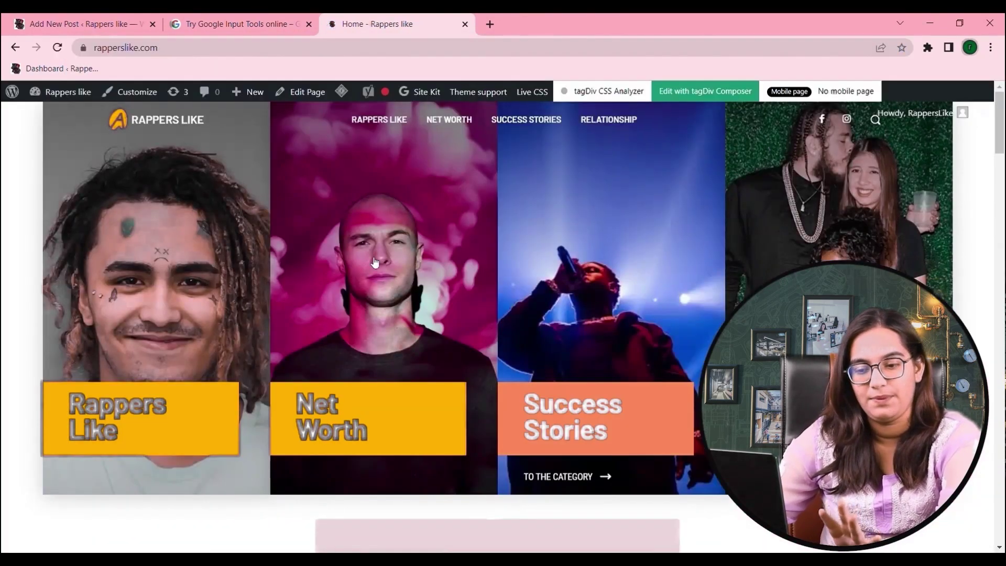
pyautogui.scroll(-10, 373, 261)
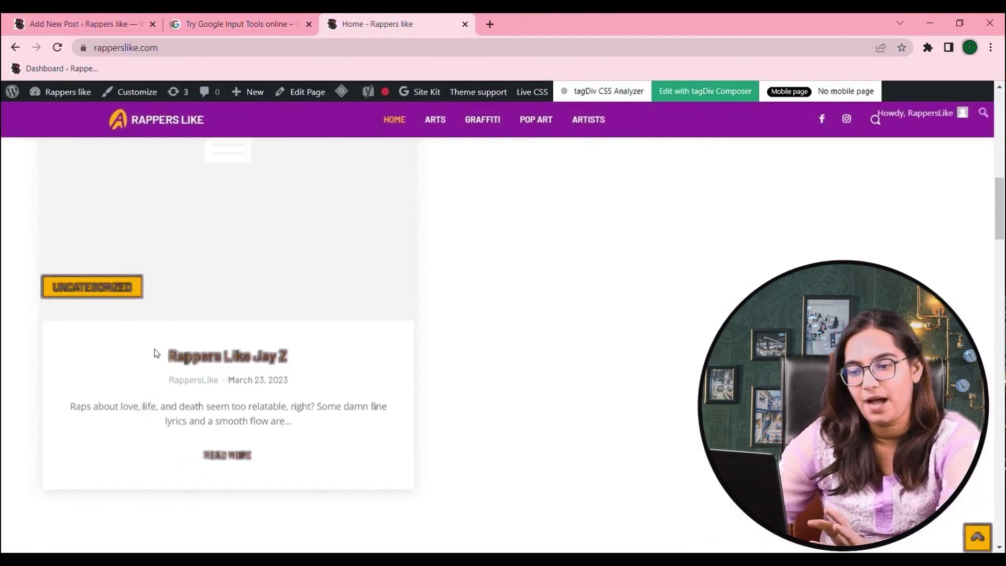
# Return to the post editor and add a paragraph reading "ALSO READ" directly below the bulleted list under the ChatGPT 3 heading
pyautogui.click(102, 17)
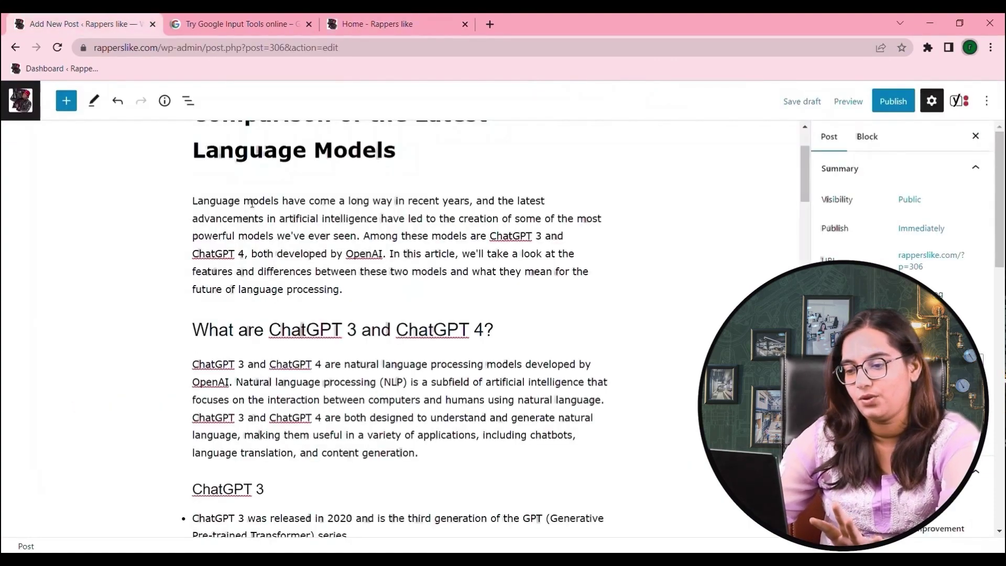
pyautogui.scroll(-5, 337, 287)
pyautogui.scroll(2, 337, 288)
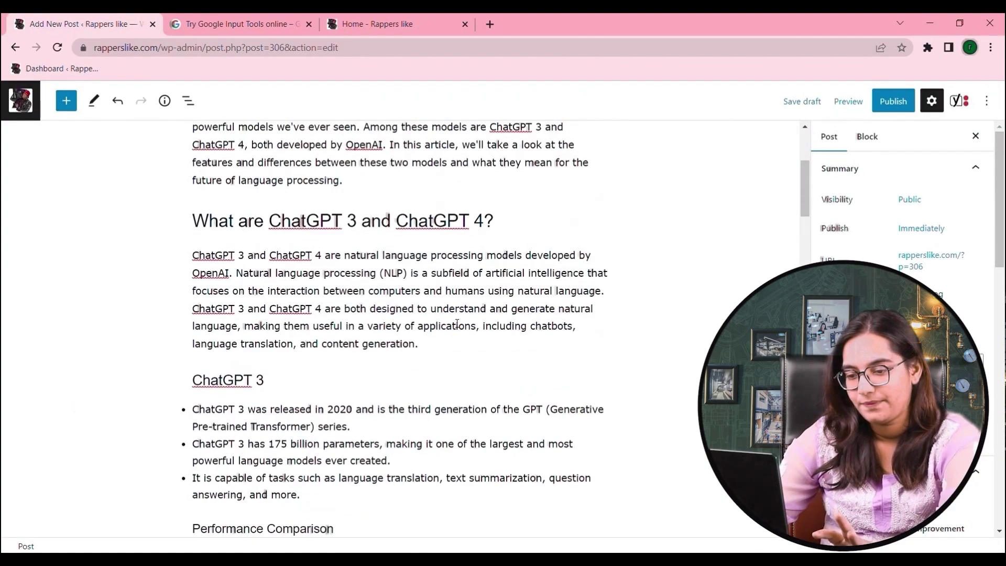
pyautogui.scroll(-2, 445, 349)
pyautogui.click(364, 388)
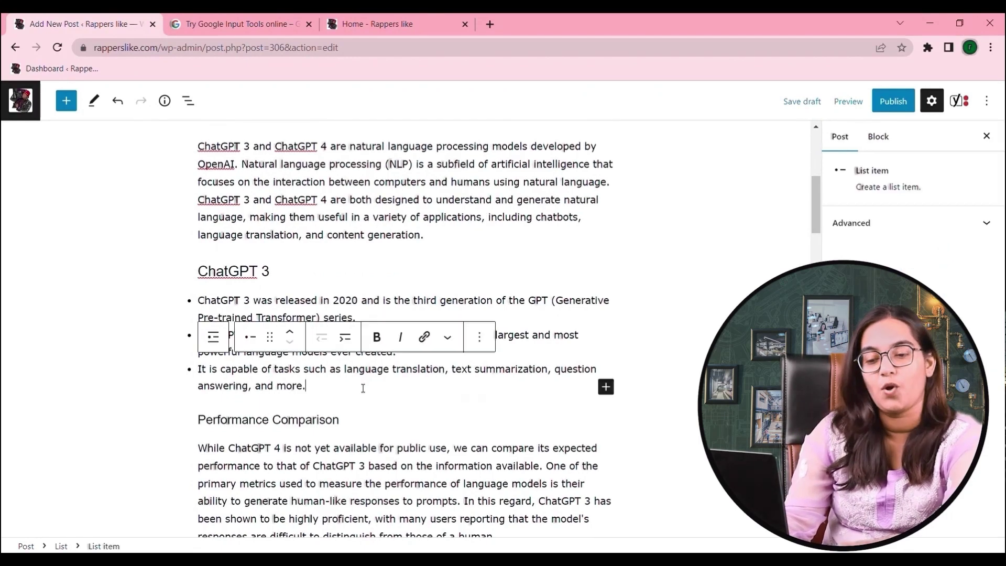
pyautogui.press('Return')
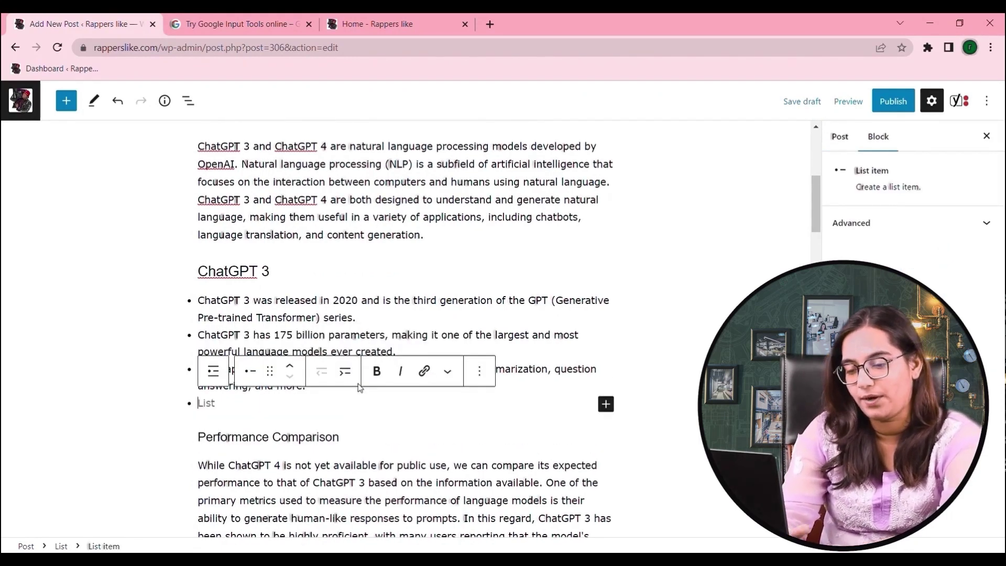
pyautogui.press('Return')
pyautogui.write('ALSO')
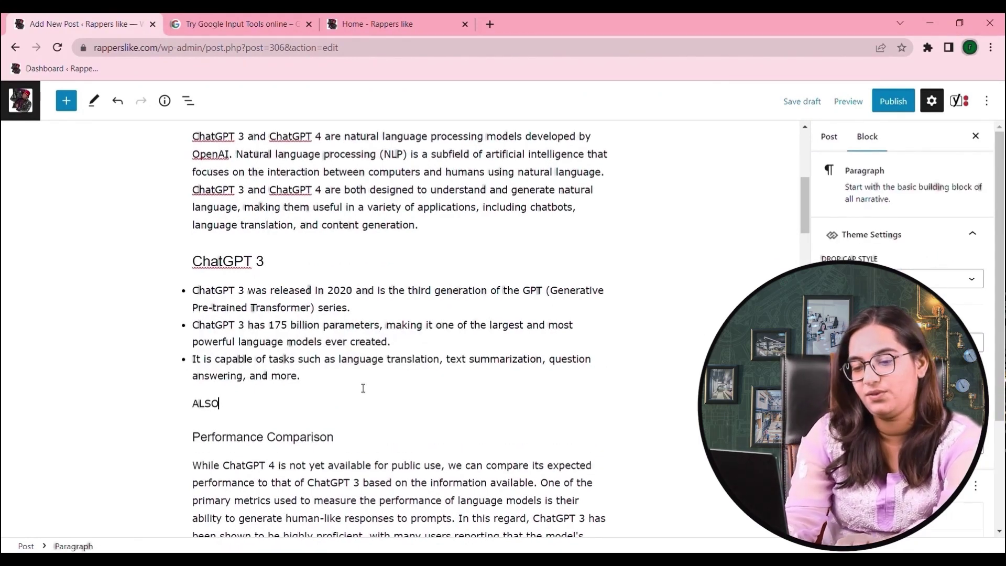
pyautogui.write(' READ|')
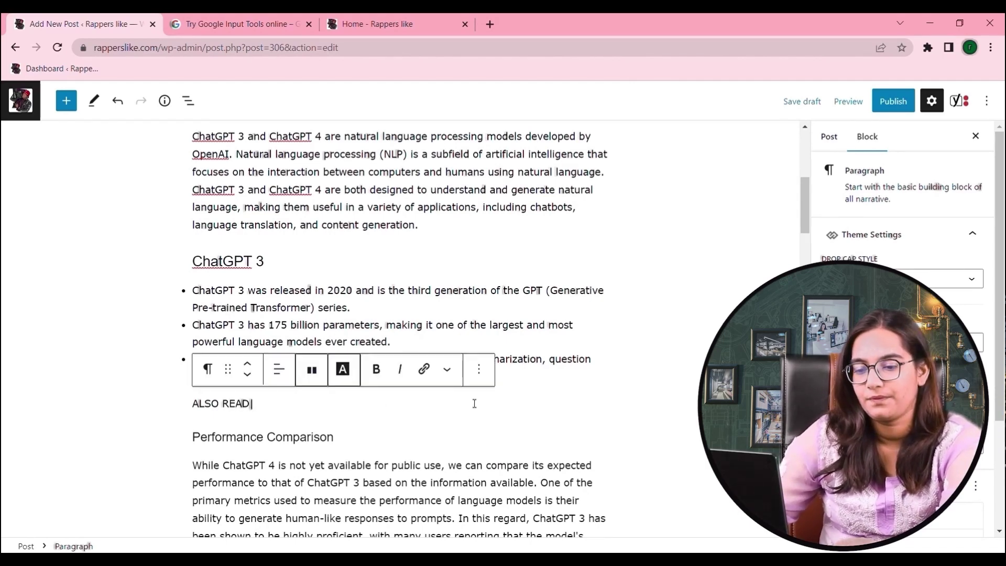
# Open the "Rappers Like Jay Z" post on the site, copy its title and add it after "ALSO READ" in the draft
pyautogui.click(430, 24)
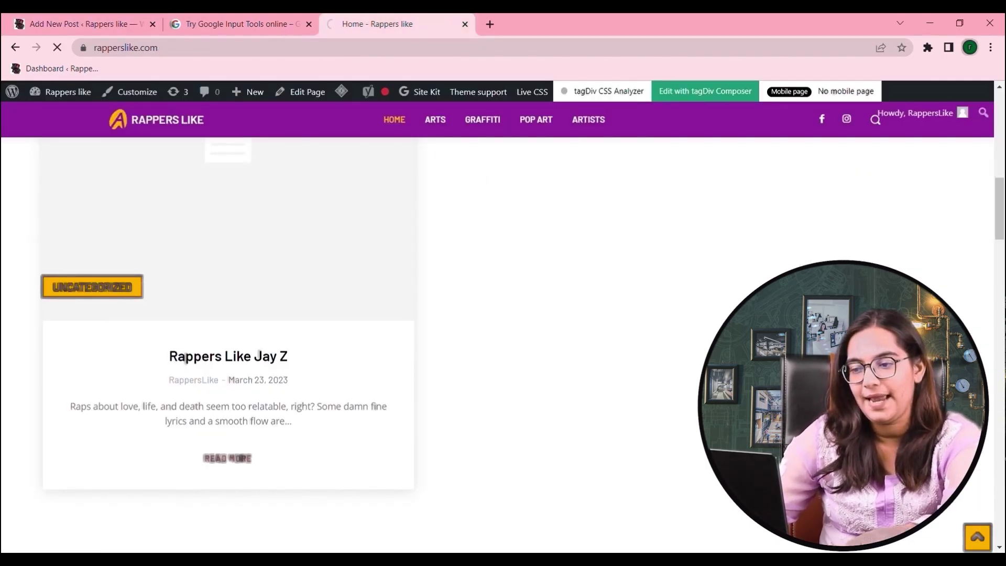
pyautogui.click(279, 356)
pyautogui.moveTo(406, 223); pyautogui.dragTo(655, 231)
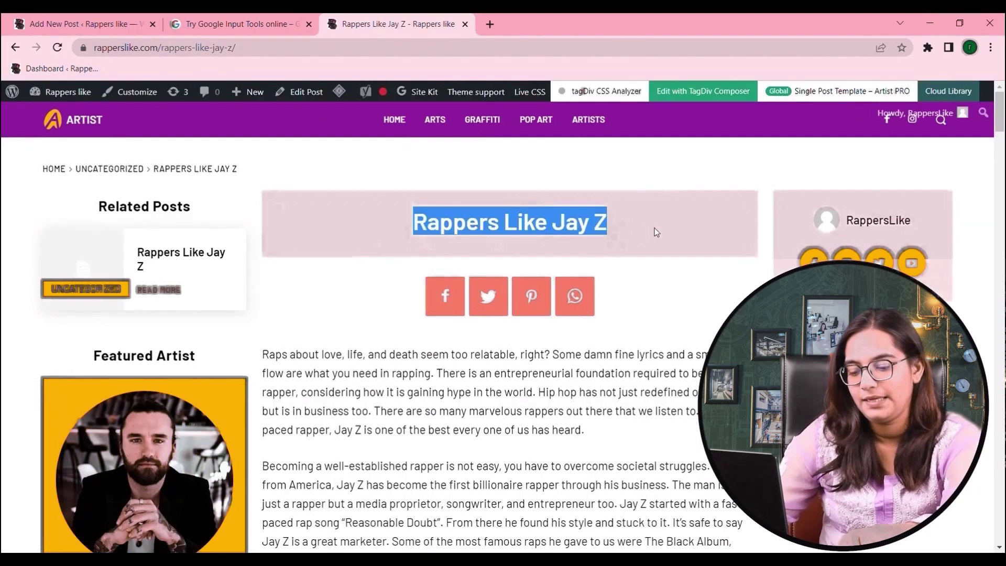
pyautogui.hotkey('ctrl', 'c')
pyautogui.click(79, 23)
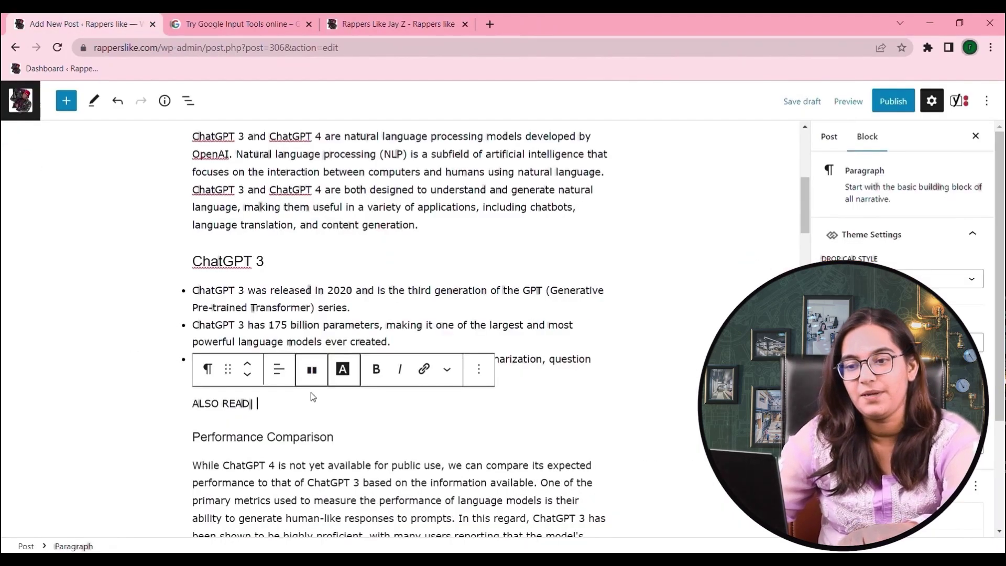
pyautogui.hotkey('ctrl', 'v')
pyautogui.click(399, 23)
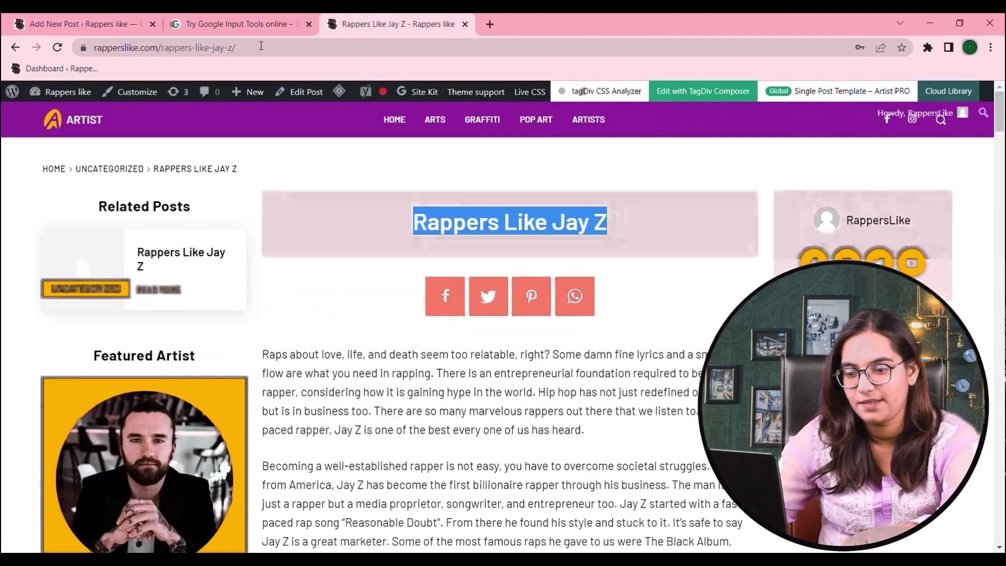
pyautogui.click(246, 50)
pyautogui.hotkey('ctrl', 'c')
pyautogui.click(78, 24)
pyautogui.moveTo(257, 403); pyautogui.dragTo(357, 412)
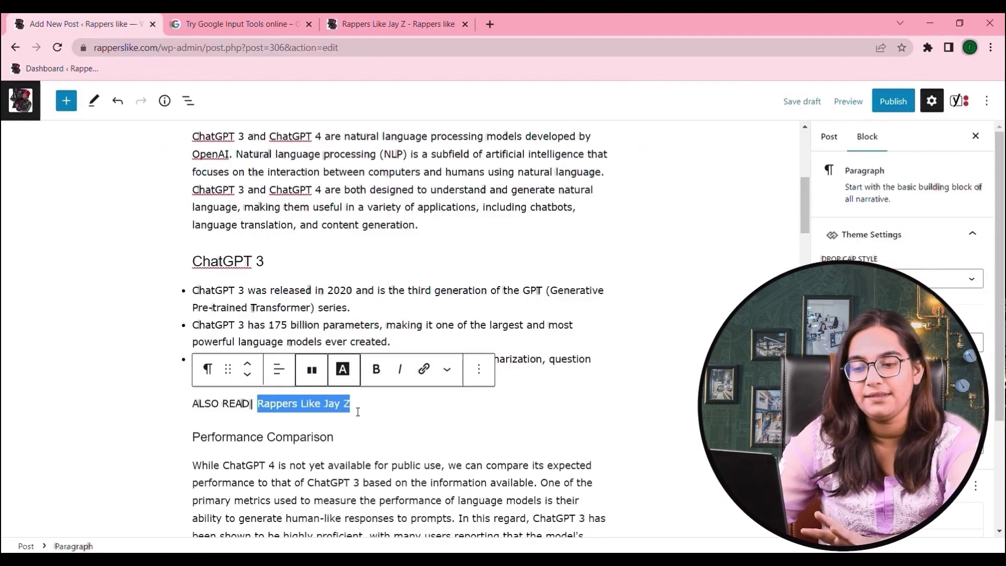
pyautogui.click(423, 368)
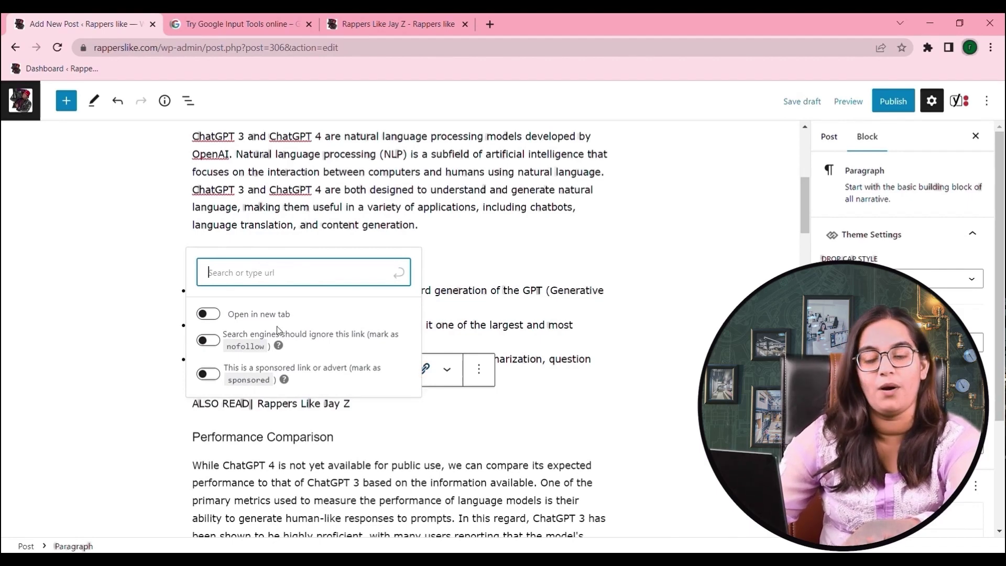
pyautogui.hotkey('ctrl', 'v')
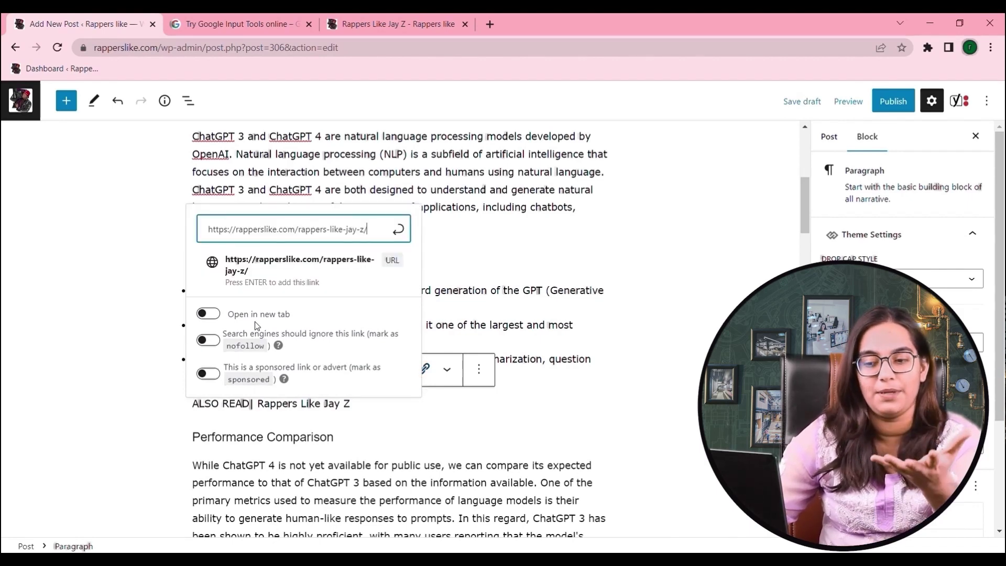
pyautogui.click(218, 316)
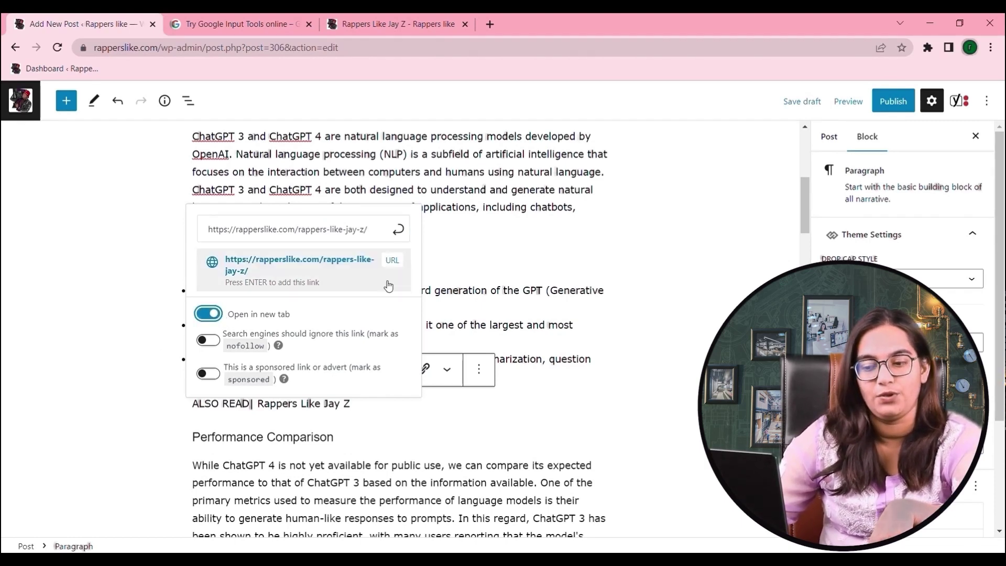
pyautogui.click(125, 373)
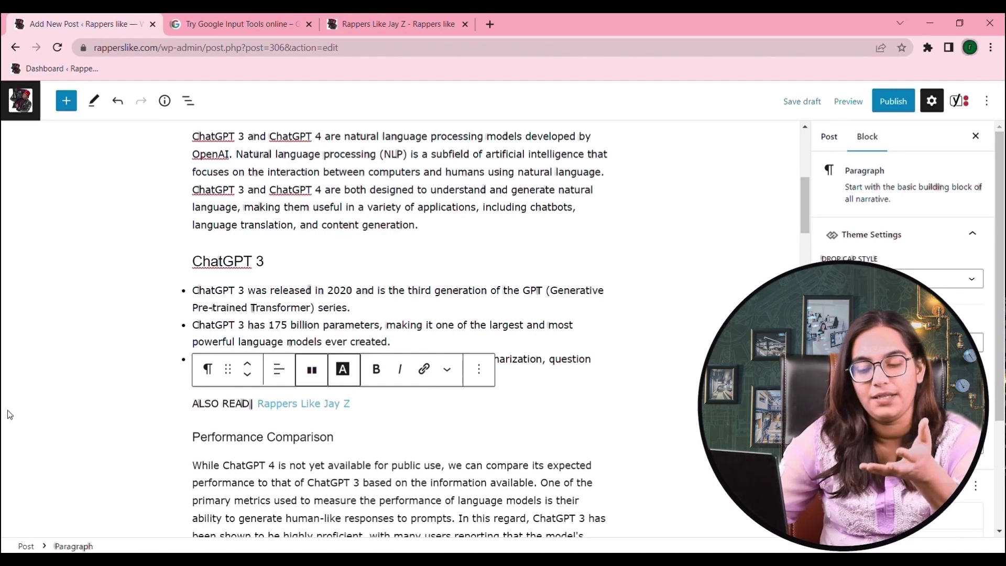
pyautogui.click(10, 415)
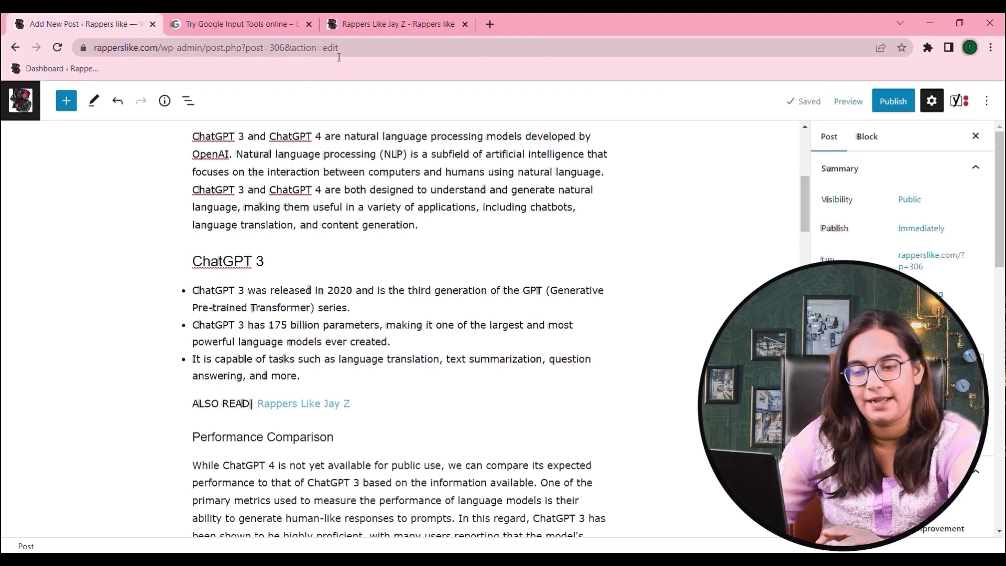
pyautogui.click(367, 25)
pyautogui.click(21, 25)
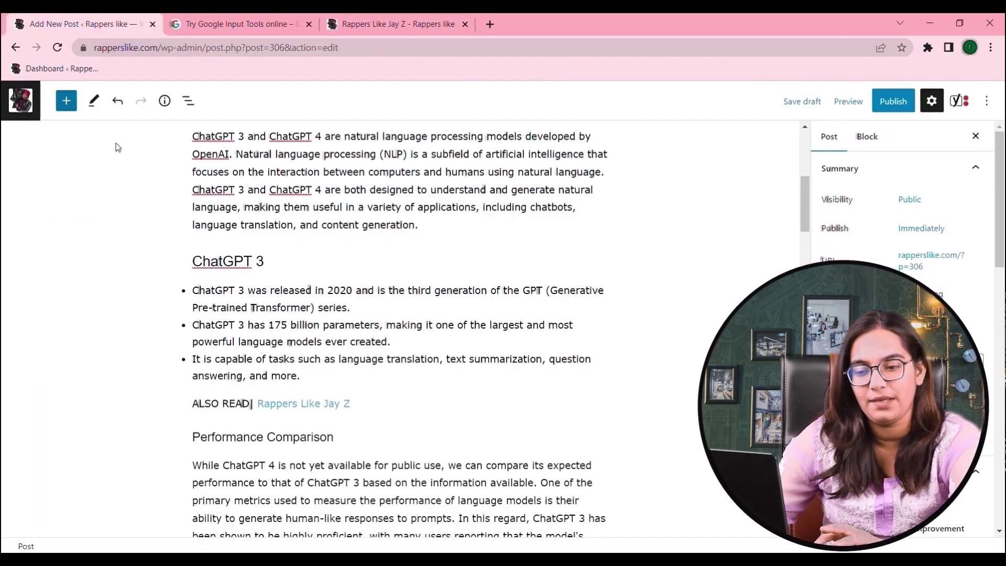
pyautogui.click(195, 294)
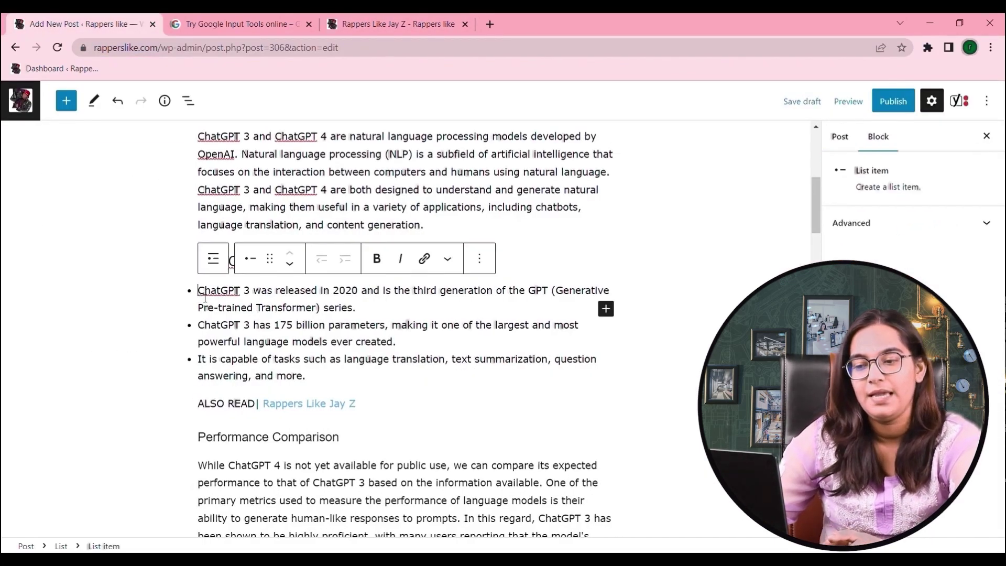
pyautogui.moveTo(198, 293); pyautogui.dragTo(242, 294)
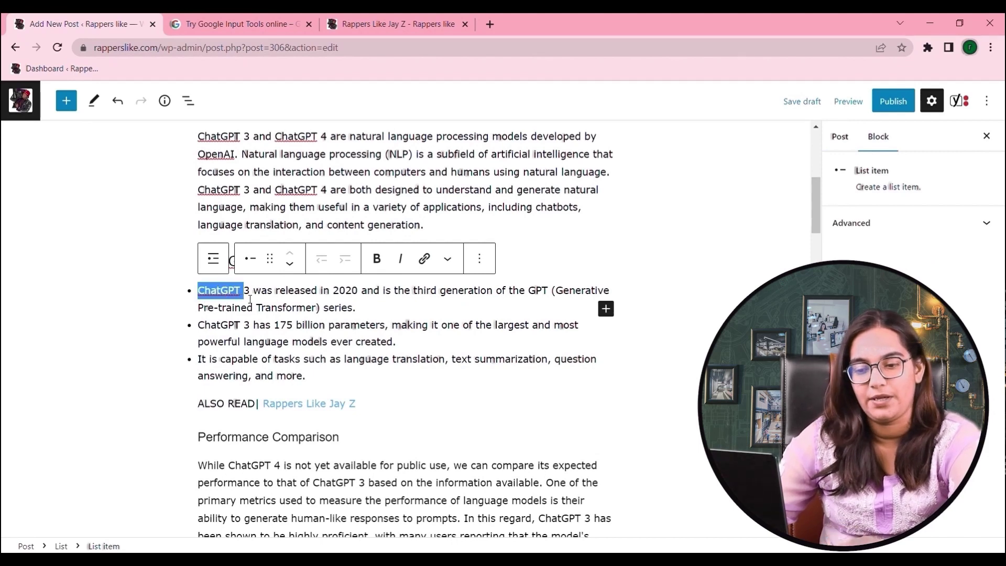
pyautogui.click(424, 259)
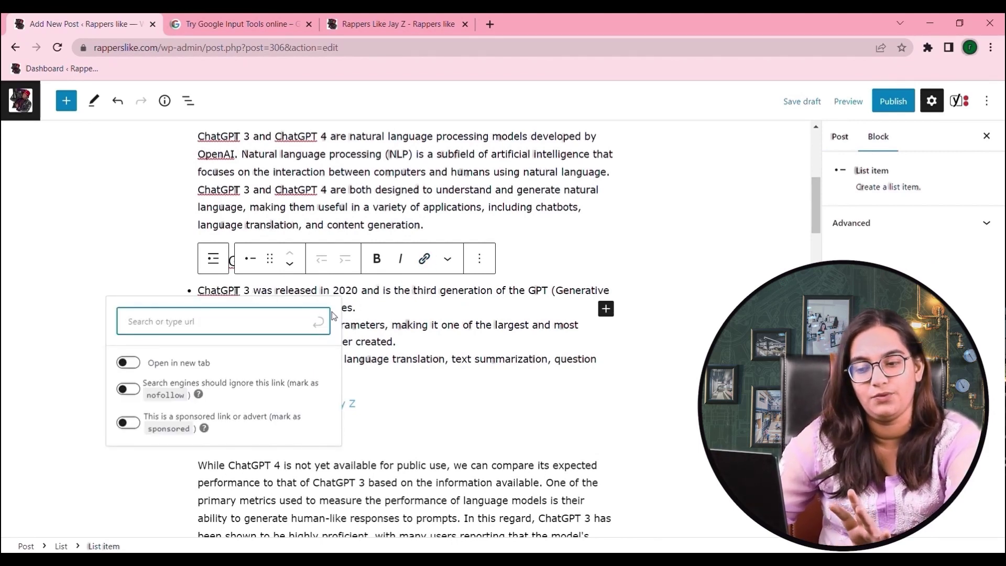
pyautogui.write('https://rapperslike.com/rappers-like-jay-z/')
pyautogui.click(126, 407)
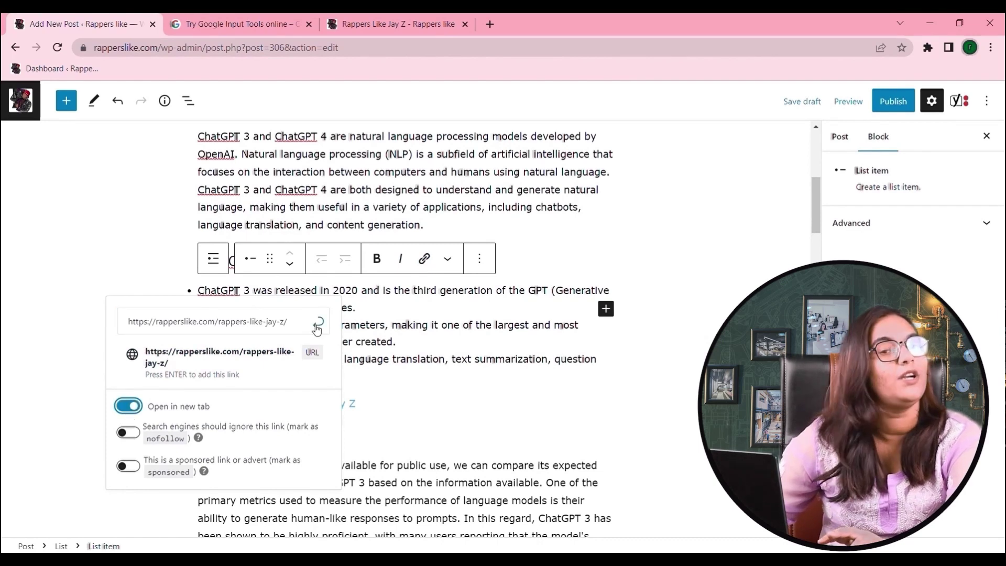
pyautogui.click(69, 315)
pyautogui.click(40, 300)
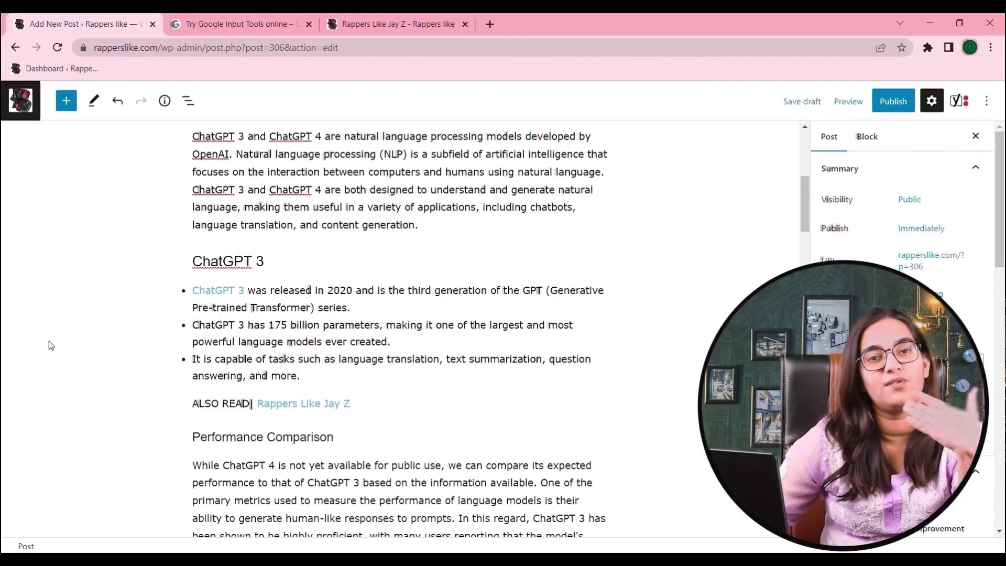
# Search Google for "chatgpt" in the other site tab, open OpenAI's "Introducing ChatGPT" page and copy its address
pyautogui.scroll(6, 49, 339)
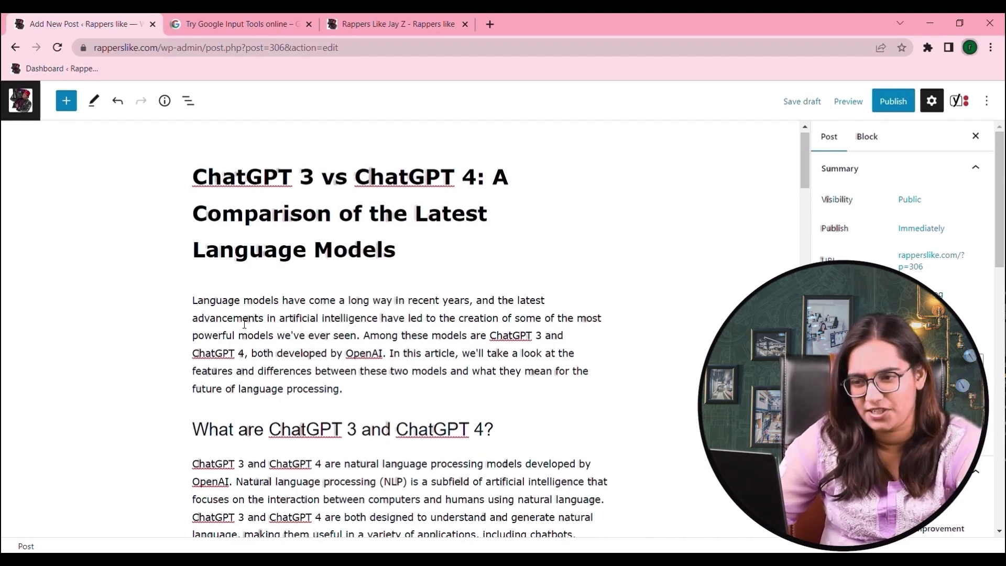
pyautogui.scroll(-6, 242, 319)
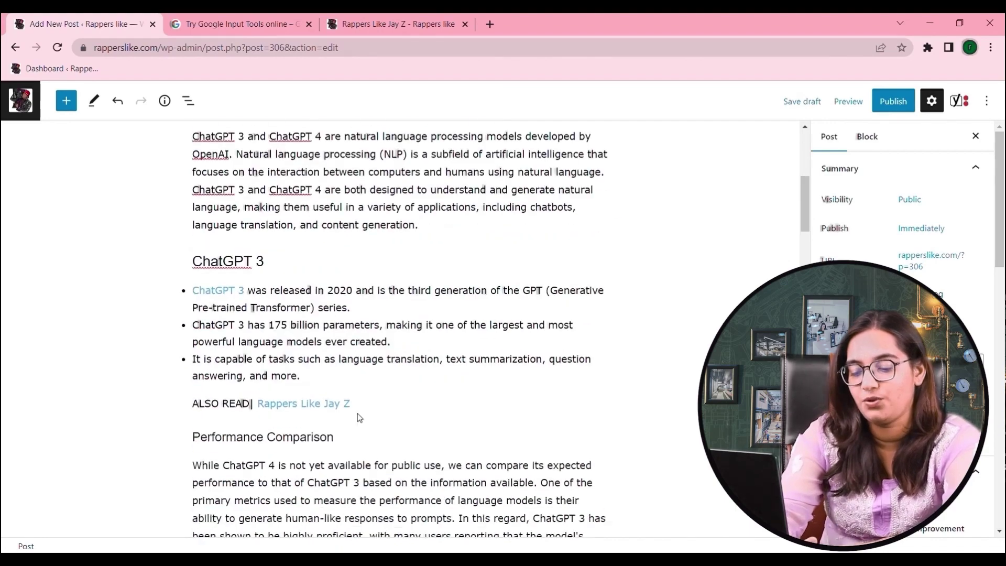
pyautogui.click(356, 16)
pyautogui.click(256, 61)
pyautogui.write('CHA')
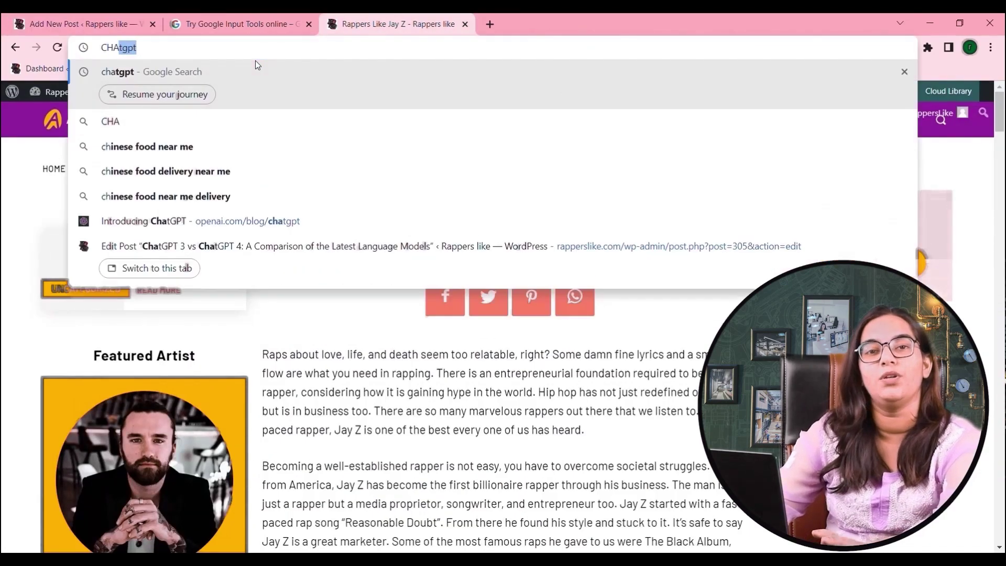
pyautogui.write('TGPT')
pyautogui.press('Return')
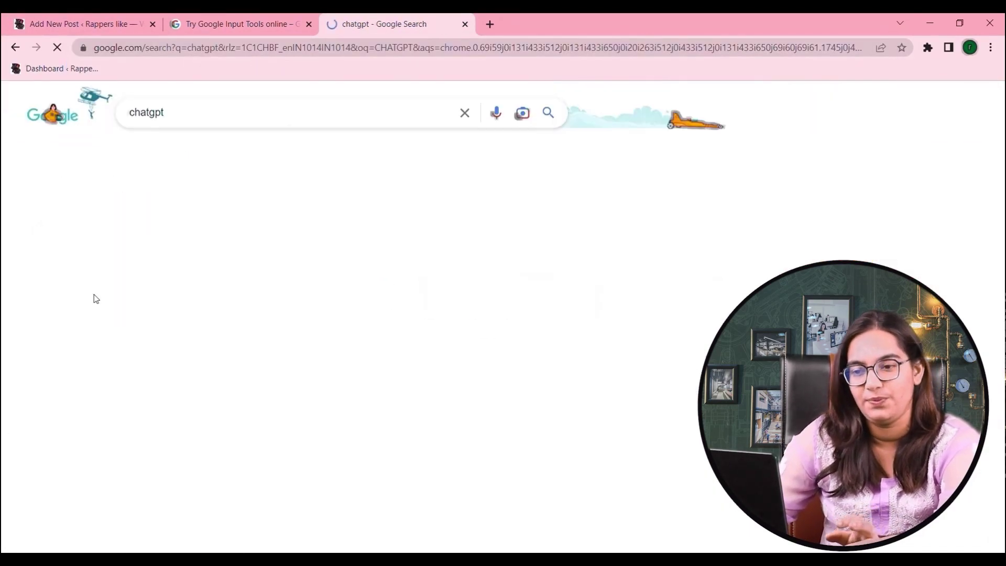
pyautogui.click(202, 237)
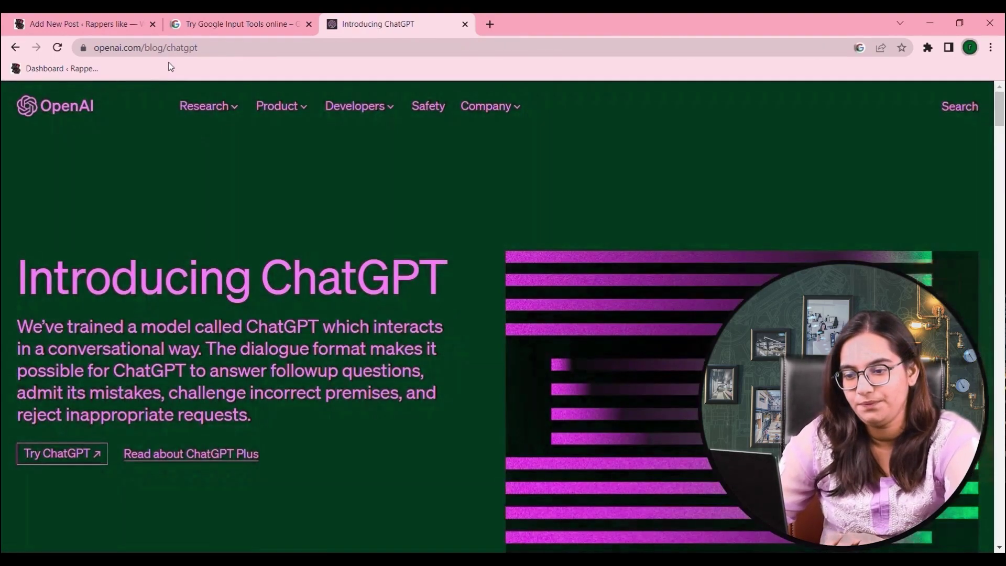
pyautogui.click(176, 48)
pyautogui.hotkey('ctrl', 'c')
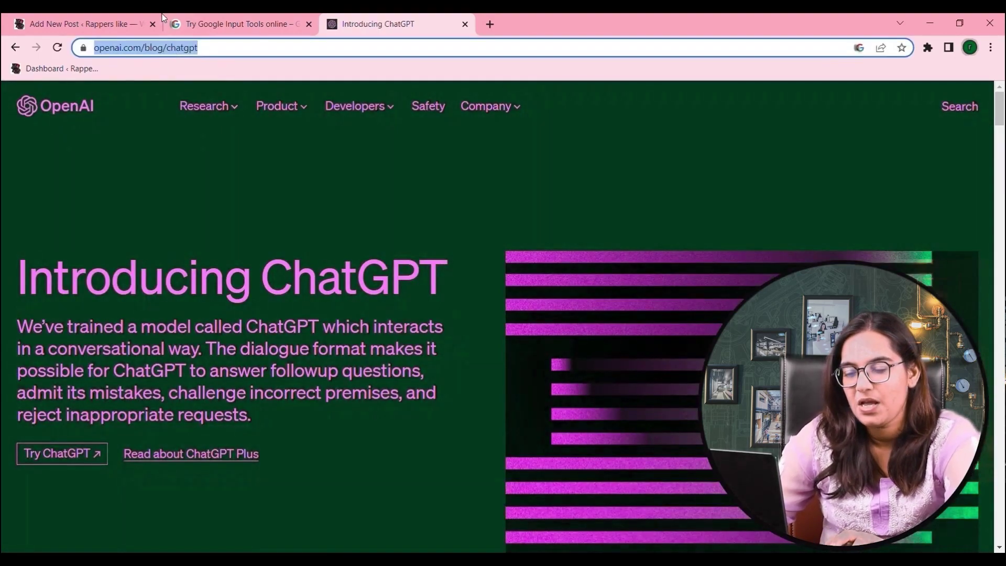
pyautogui.click(123, 19)
pyautogui.scroll(-4, 292, 338)
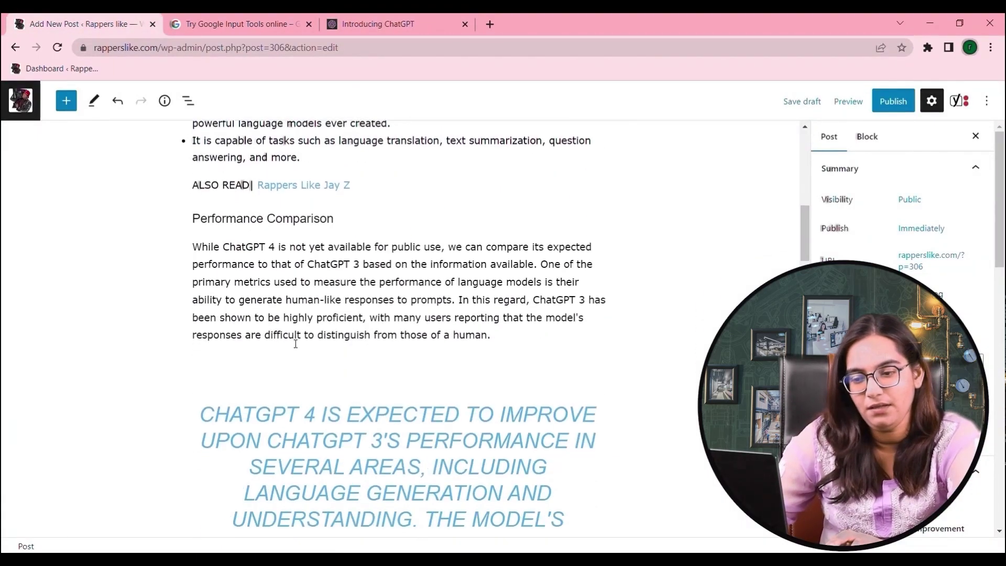
pyautogui.click(226, 247)
pyautogui.moveTo(223, 246); pyautogui.dragTo(268, 247)
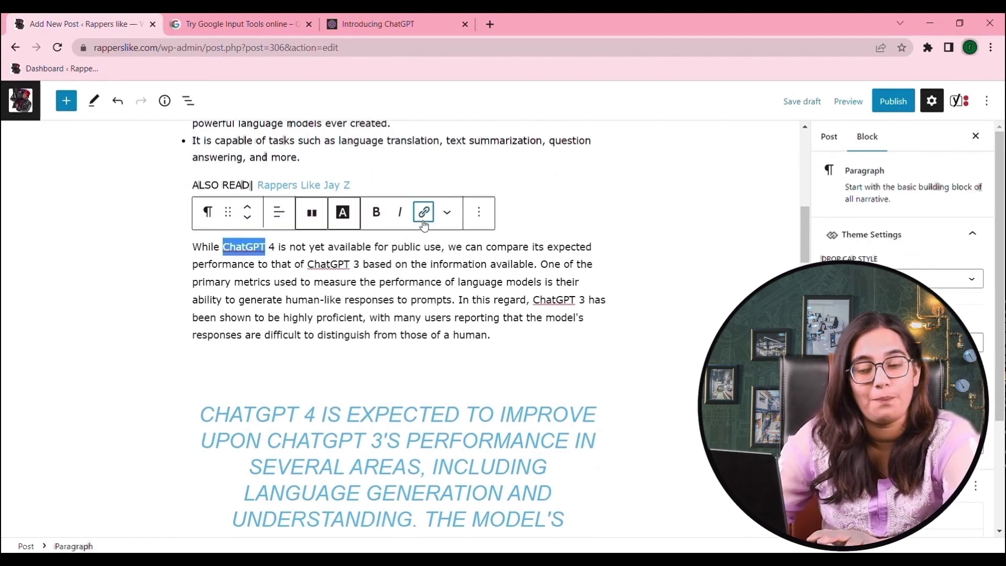
pyautogui.click(424, 212)
pyautogui.hotkey('ctrl', 'v')
pyautogui.click(148, 350)
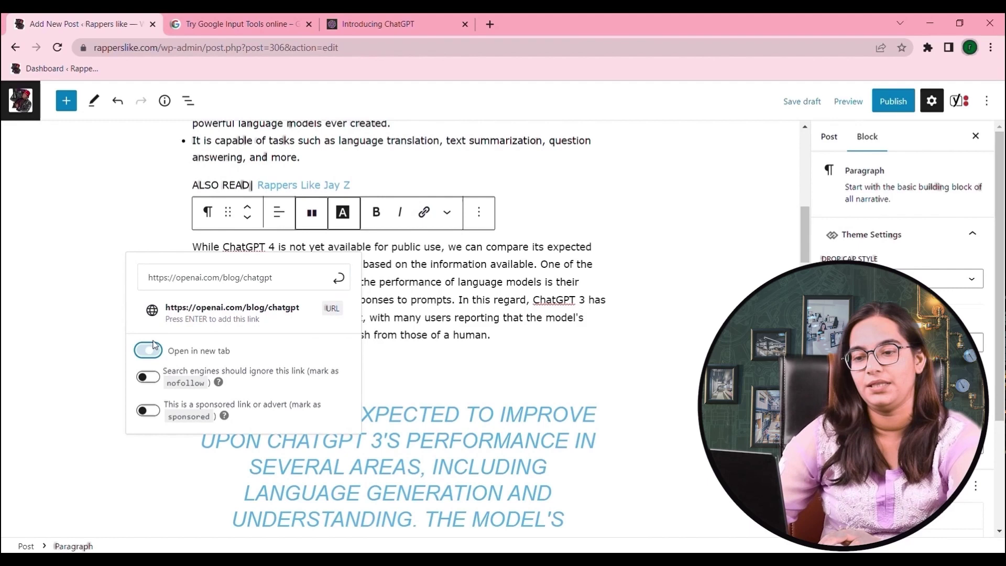
pyautogui.click(338, 278)
pyautogui.click(59, 223)
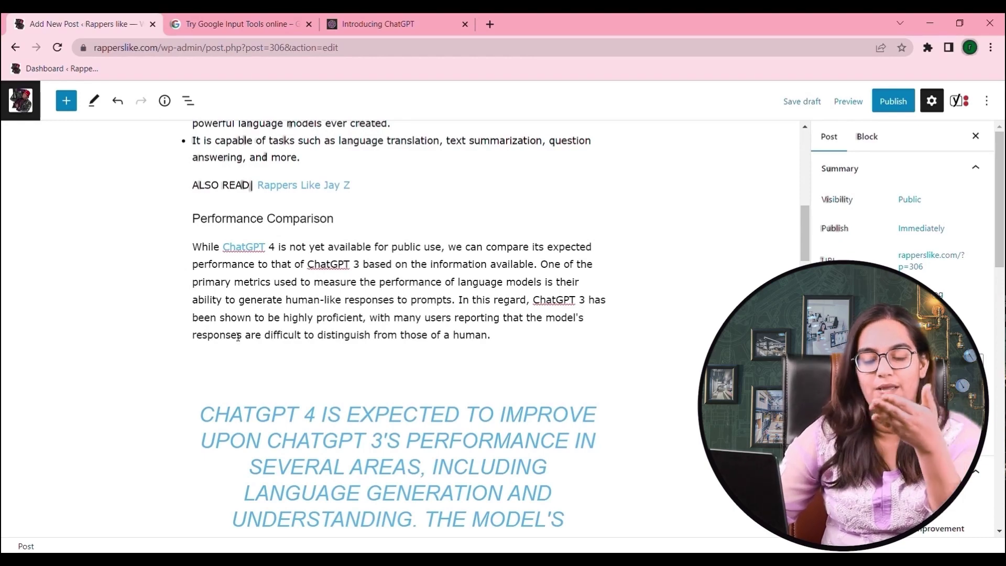
# Review the draft's title, headings, bulleted list, links and quote from the beginning down to the Applications section
pyautogui.scroll(4, 240, 337)
pyautogui.scroll(6, 239, 337)
pyautogui.scroll(-4, 239, 336)
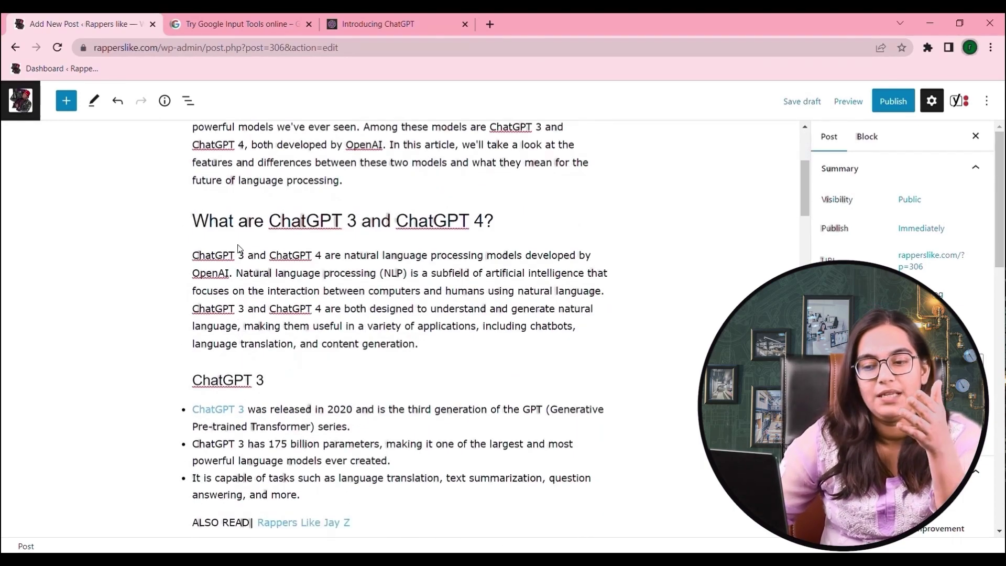
pyautogui.click(265, 235)
pyautogui.scroll(-4, 273, 302)
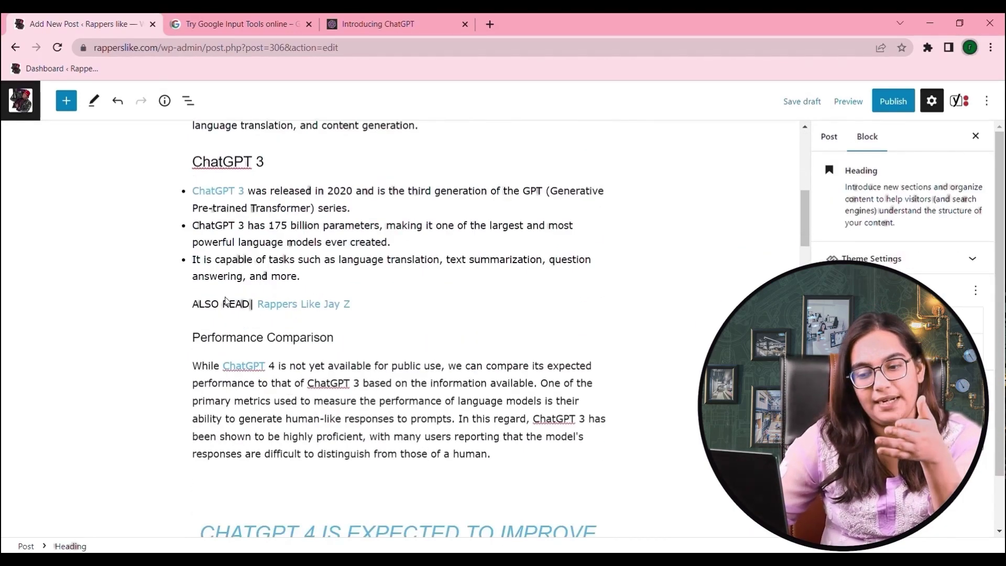
pyautogui.scroll(8, 245, 281)
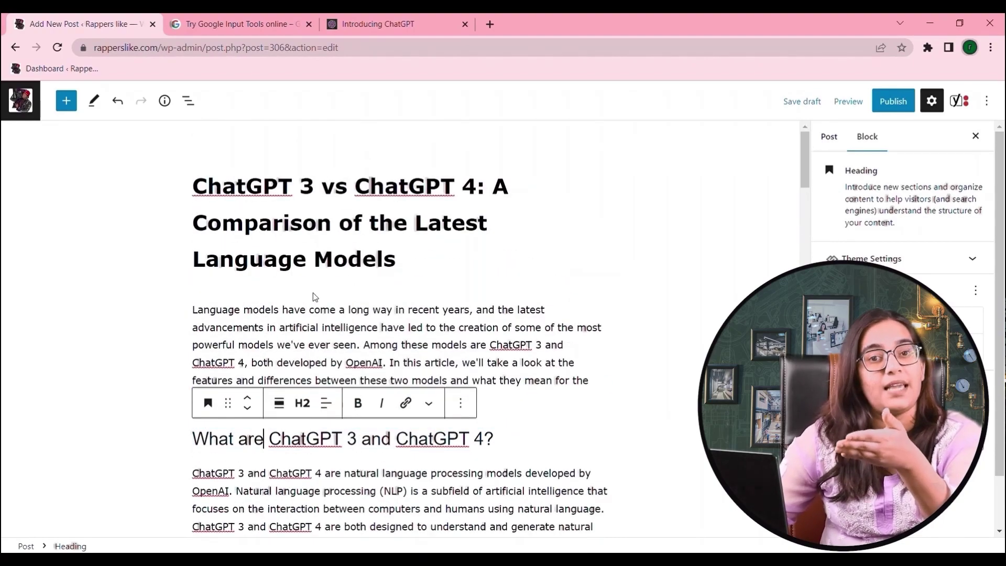
pyautogui.scroll(-5, 319, 298)
pyautogui.scroll(-15, 319, 298)
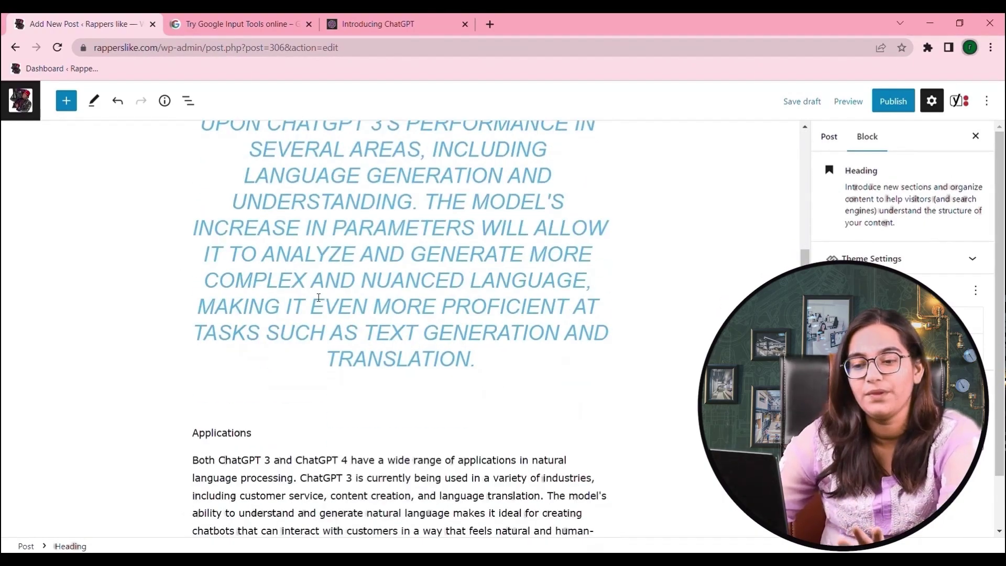
pyautogui.scroll(15, 284, 331)
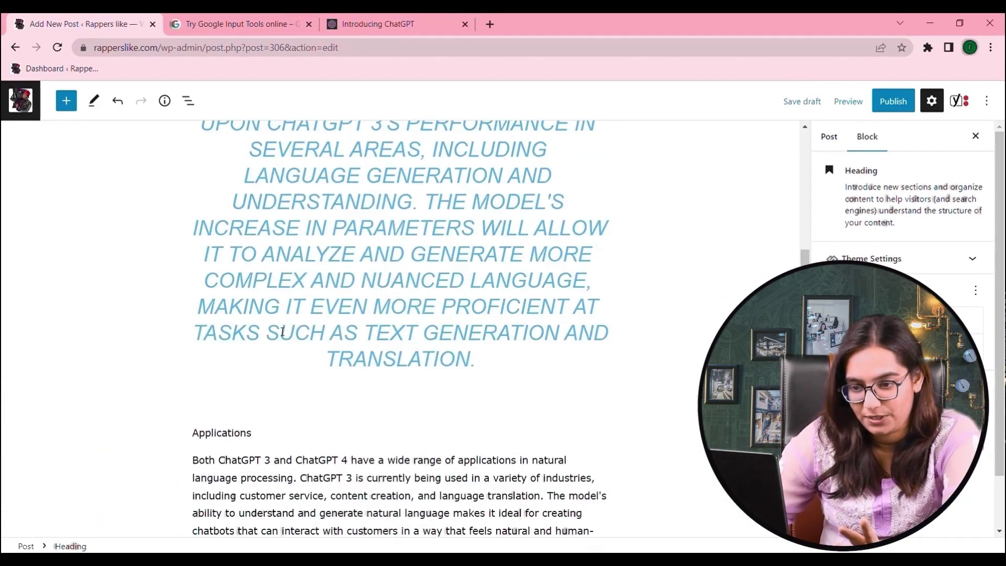
# Copy "ChatGPT 3 vs ChatGPT 4" from the post title and enter it as the Yoast SEO focus keyphrase
pyautogui.scroll(-10, 267, 332)
pyautogui.scroll(-15, 267, 331)
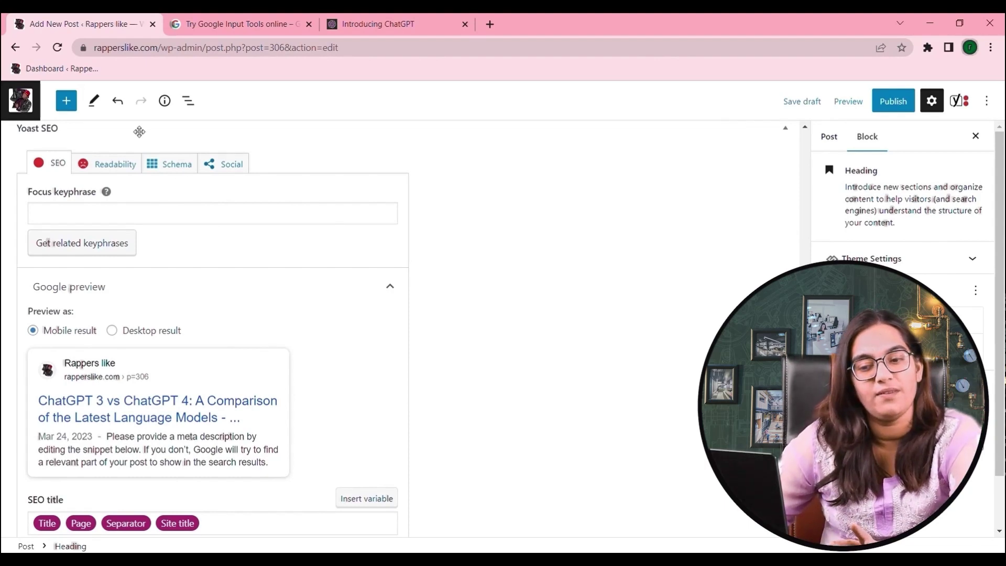
pyautogui.click(90, 209)
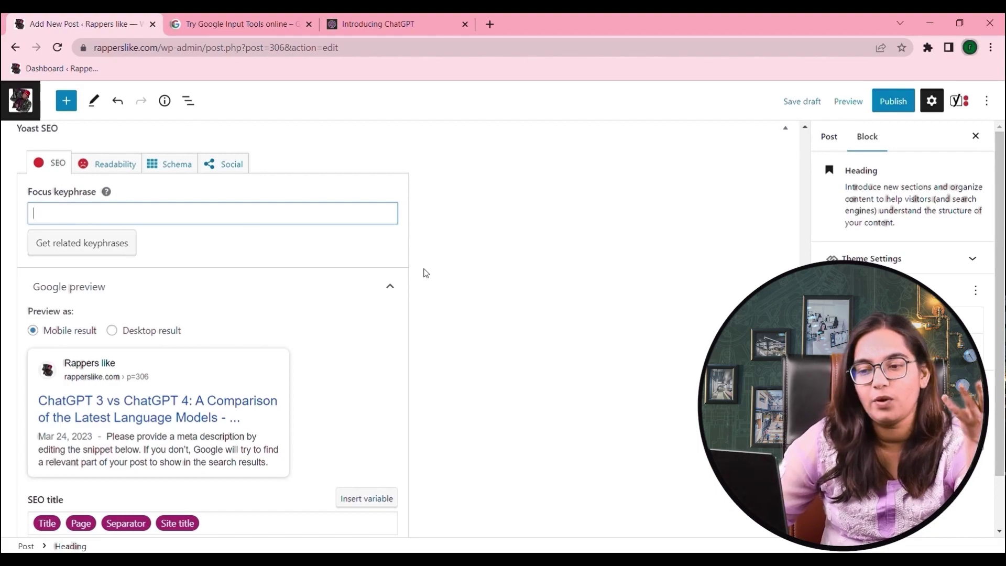
pyautogui.scroll(20, 422, 272)
pyautogui.scroll(4, 335, 303)
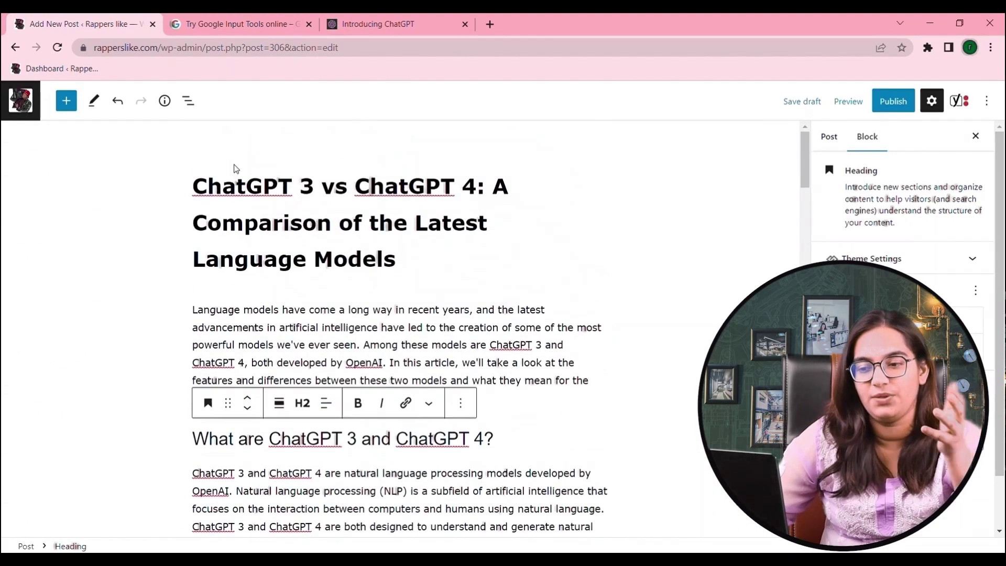
pyautogui.moveTo(191, 189); pyautogui.dragTo(477, 187)
pyautogui.hotkey('ctrl', 'c')
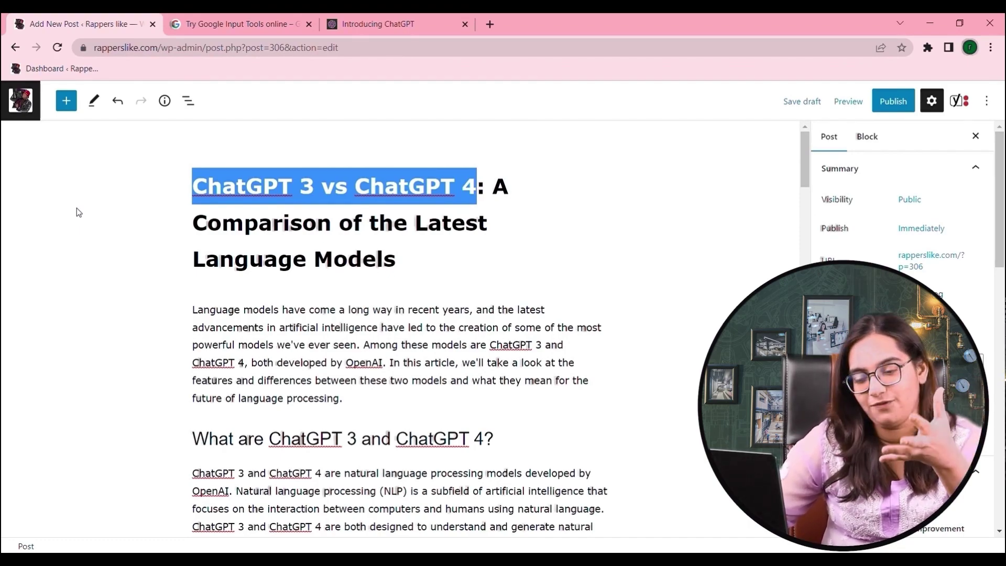
pyautogui.scroll(-4, 124, 345)
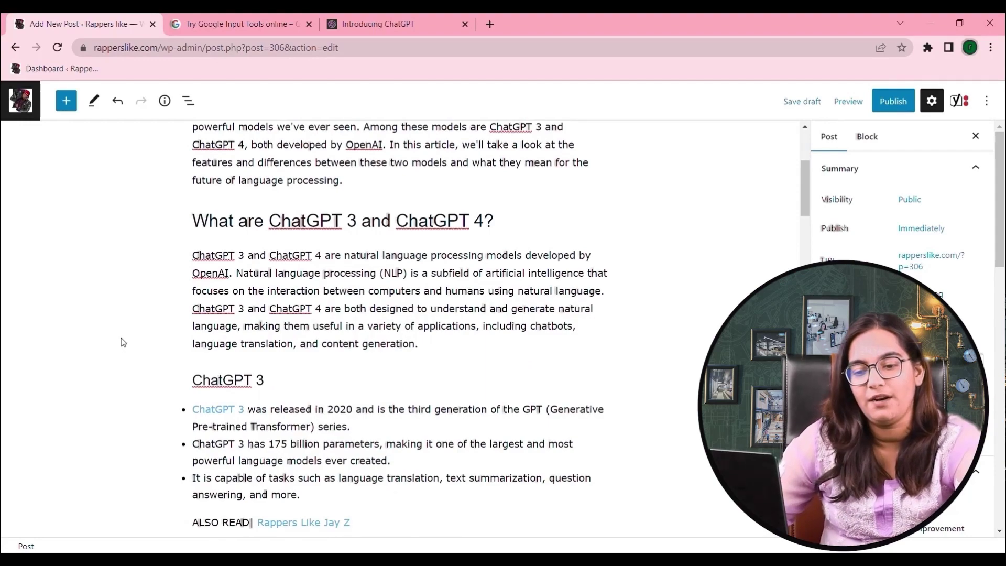
pyautogui.scroll(-20, 122, 342)
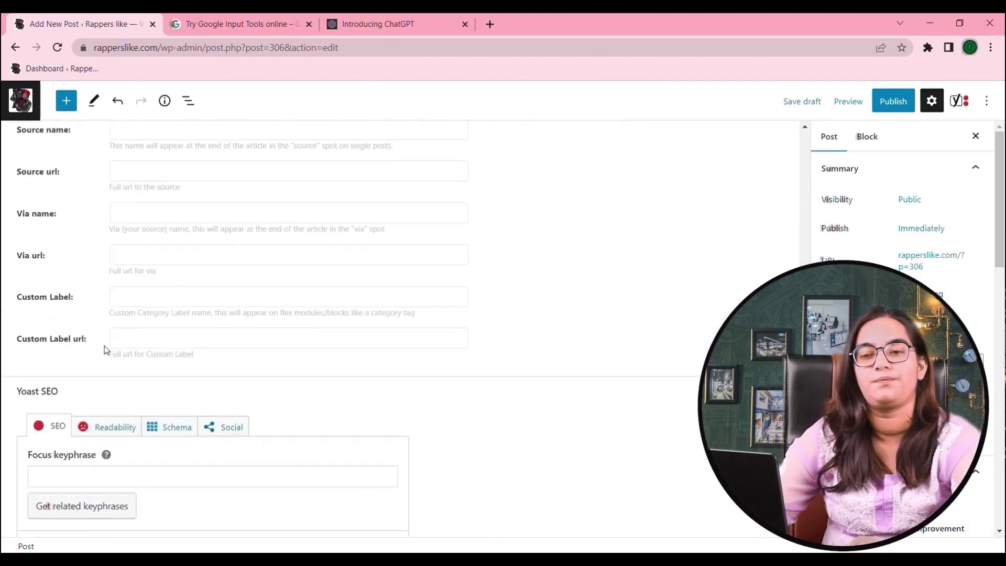
pyautogui.scroll(-2, 104, 350)
pyautogui.click(107, 363)
pyautogui.hotkey('ctrl', 'v')
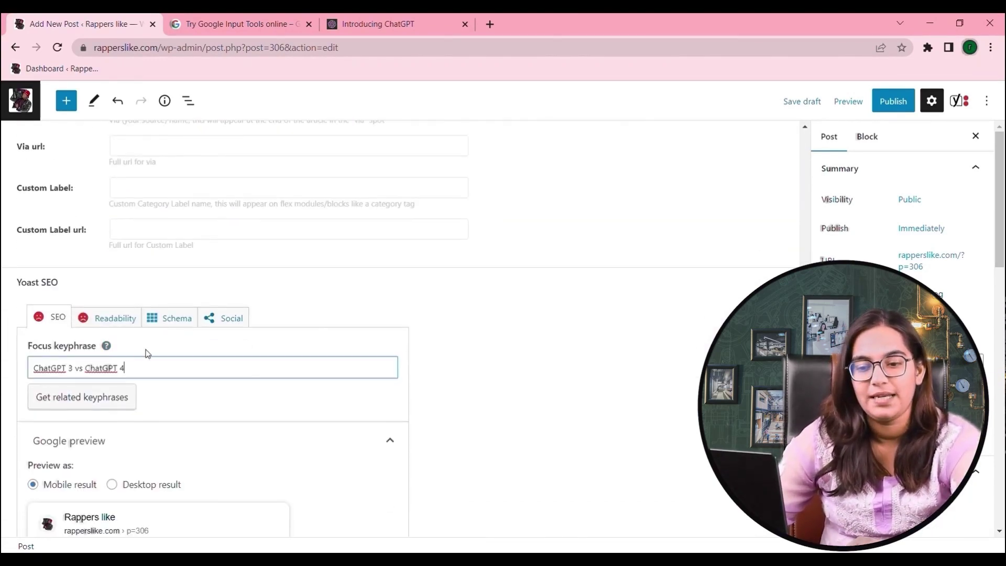
# Set the Yoast SEO slug to "ChatGPT 3 vs ChatGPT 4"
pyautogui.scroll(-8, 148, 354)
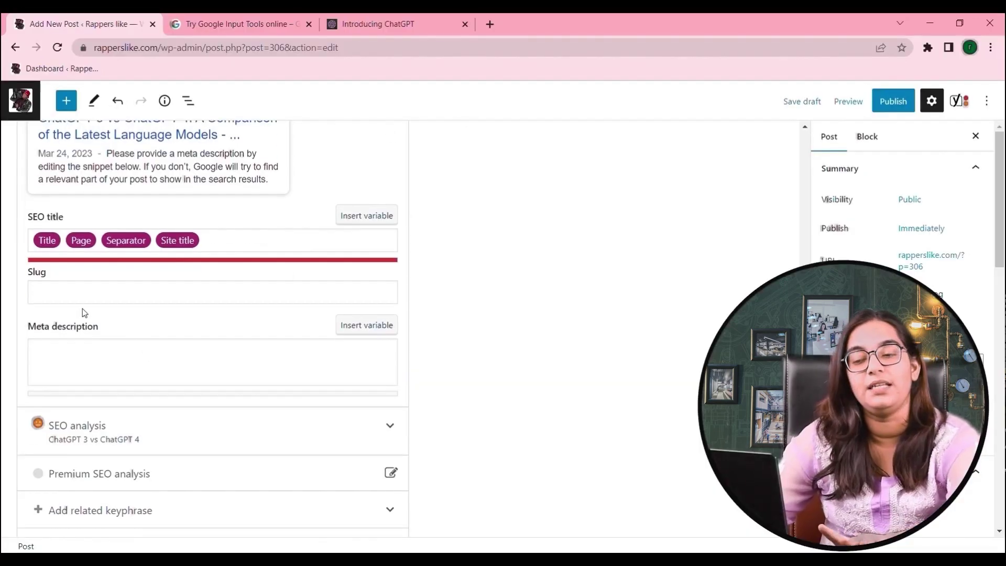
pyautogui.click(78, 305)
pyautogui.hotkey('ctrl', 'v')
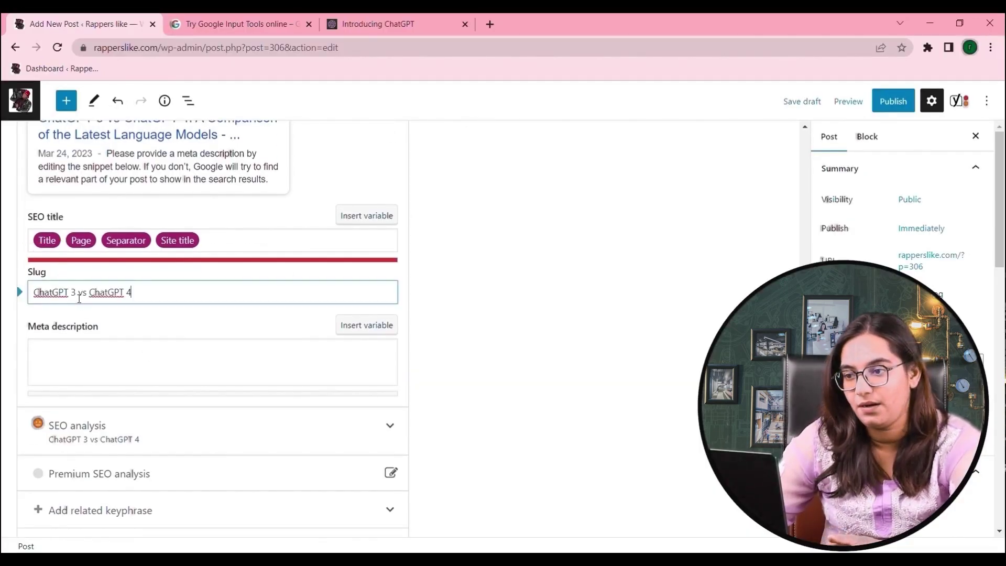
# Open rapperslike.com in a new browser tab and go to its Rappers Like Jay Z article
pyautogui.click(373, 16)
pyautogui.click(249, 16)
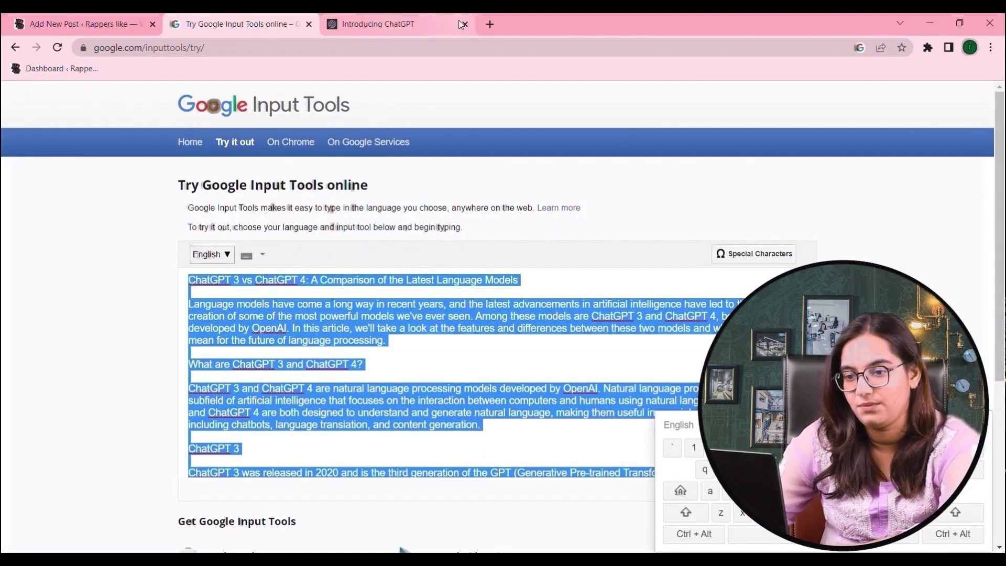
pyautogui.click(482, 20)
pyautogui.write('TH')
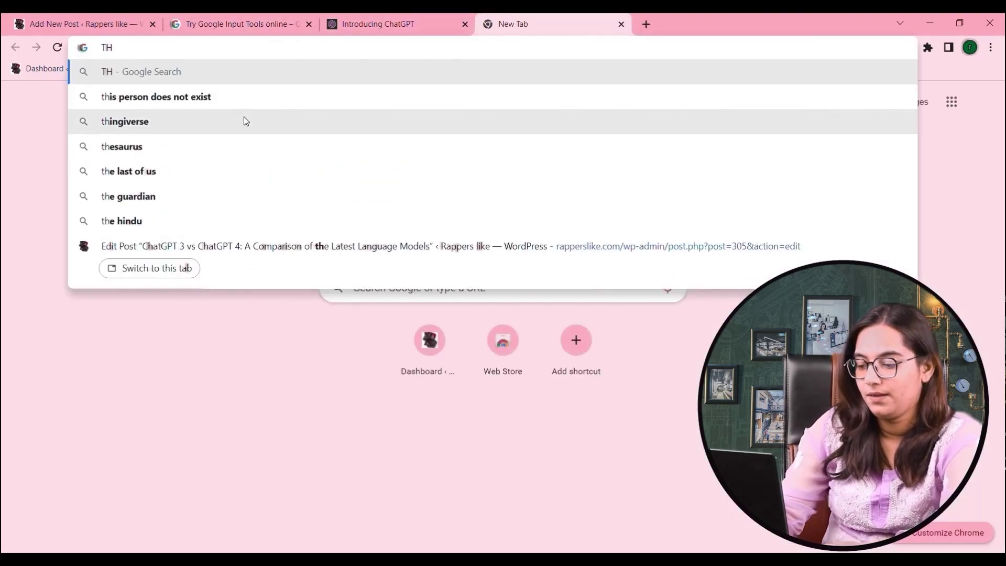
pyautogui.press('Escape')
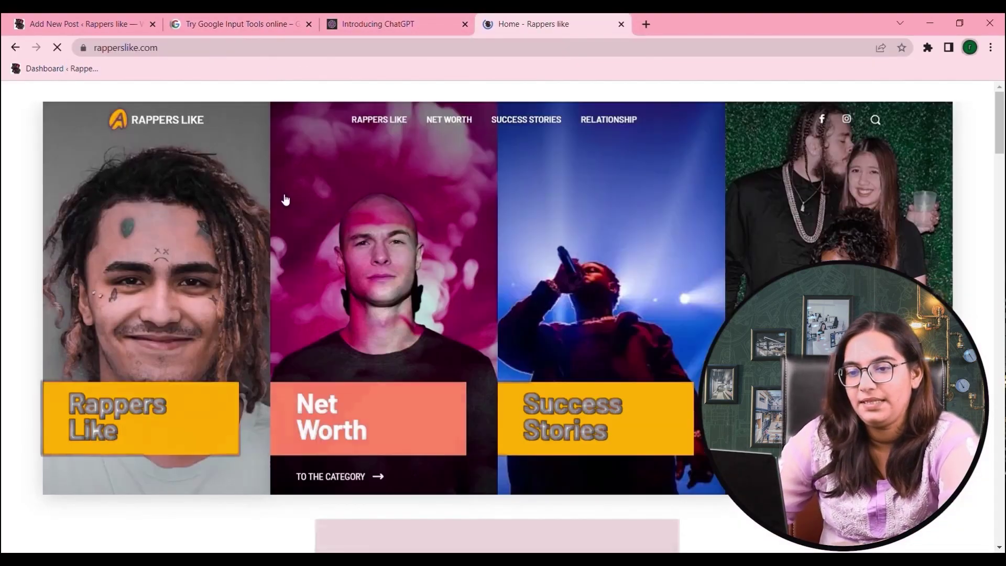
pyautogui.scroll(-5, 351, 298)
pyautogui.click(230, 246)
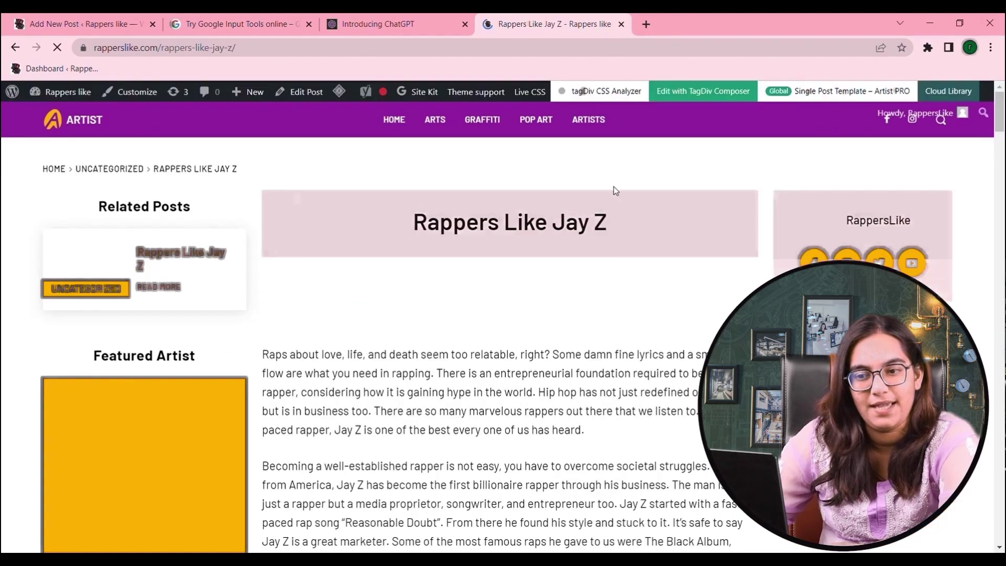
# Examine the domain and the rappers-like-jay-z slug in the article's address, then return to the post draft
pyautogui.click(131, 47)
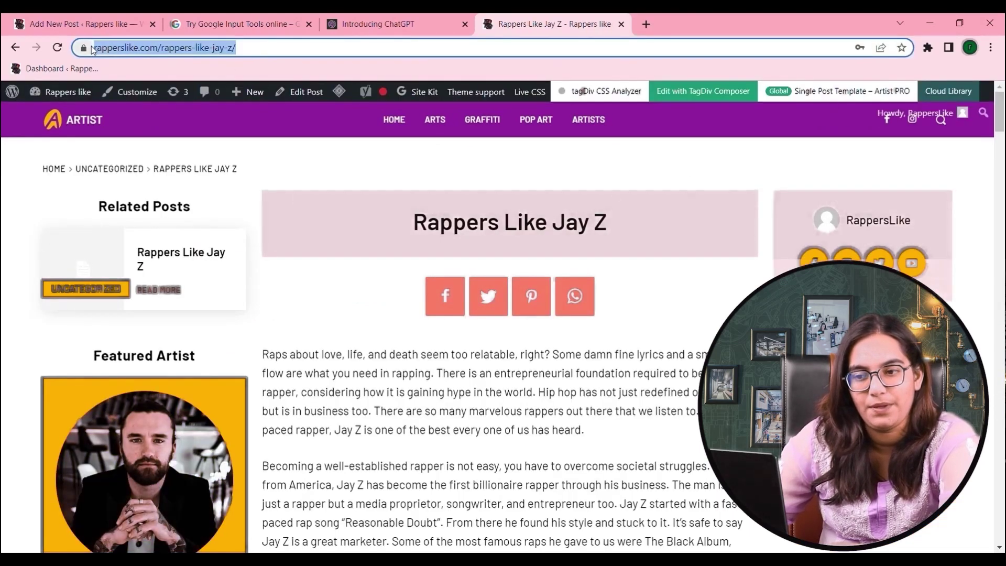
pyautogui.click(100, 50)
pyautogui.moveTo(101, 51); pyautogui.dragTo(195, 52)
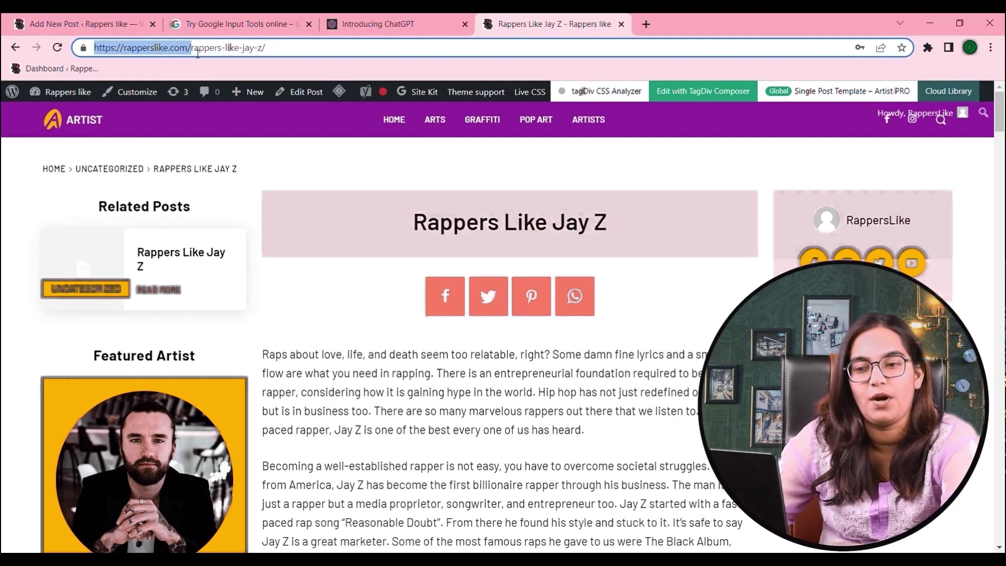
pyautogui.click(196, 51)
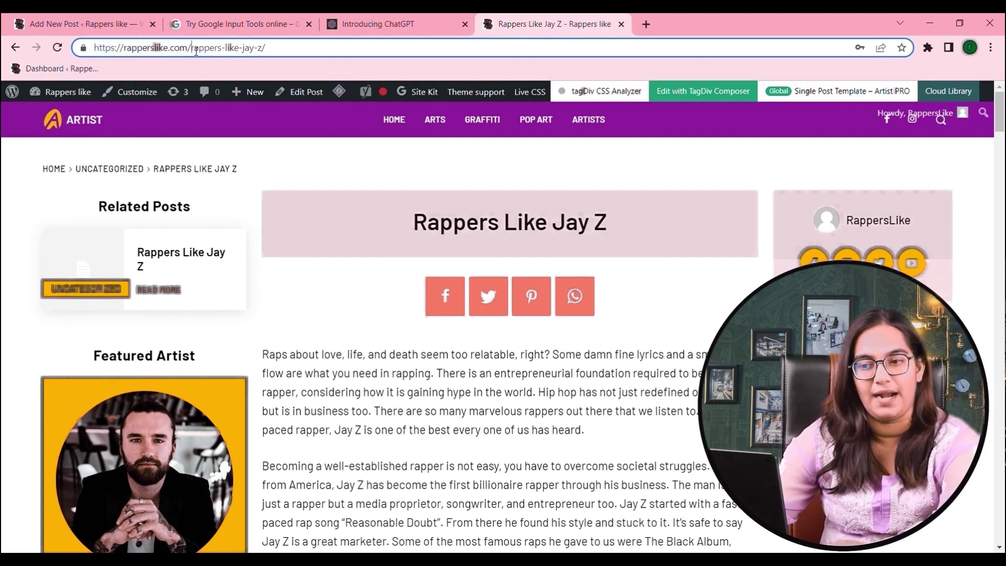
pyautogui.moveTo(195, 51); pyautogui.dragTo(261, 60)
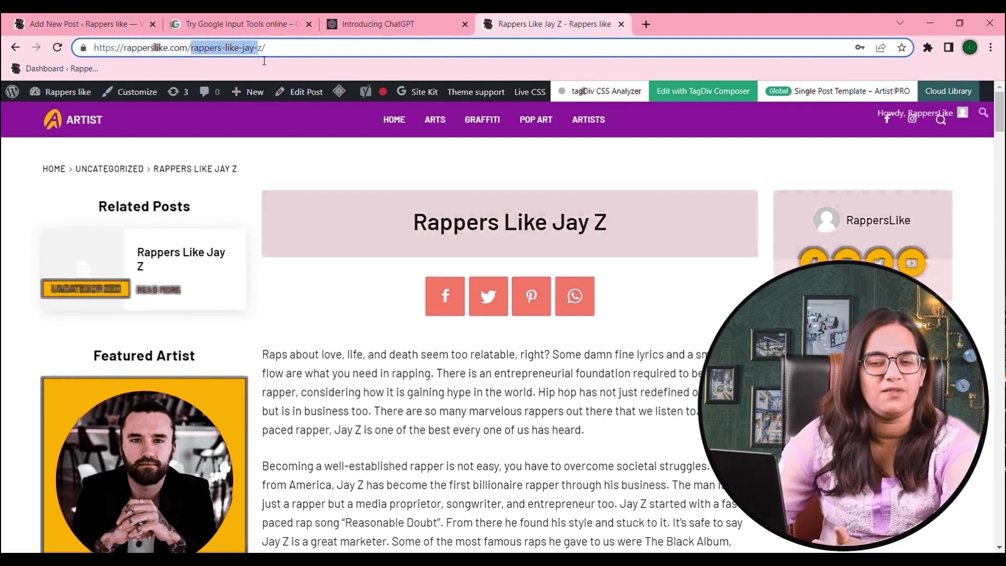
pyautogui.click(94, 24)
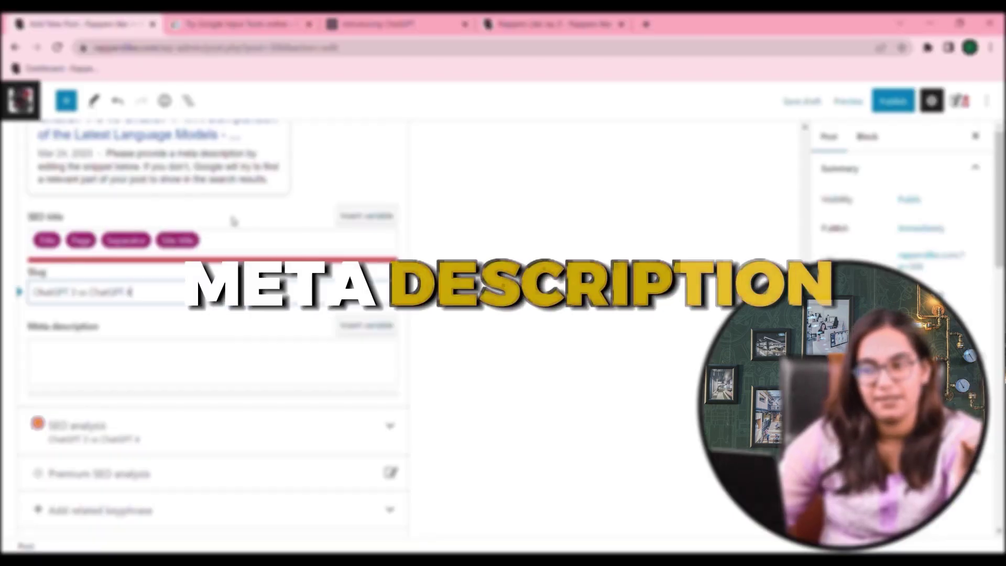
# Search Google for "CHATGPT 3 VS CHATGPT 4" in the Rappers Like Jay Z tab
pyautogui.click(148, 356)
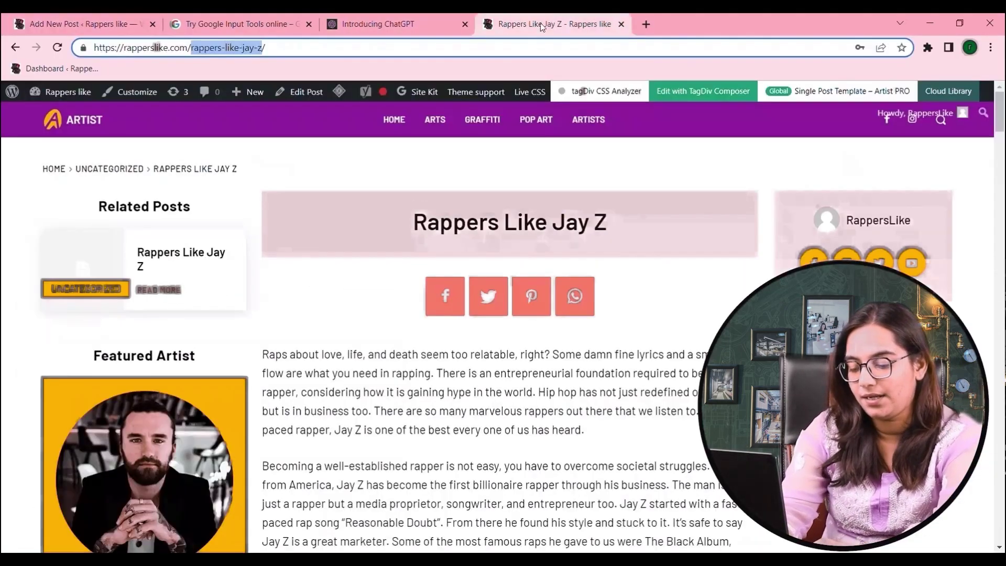
pyautogui.click(550, 24)
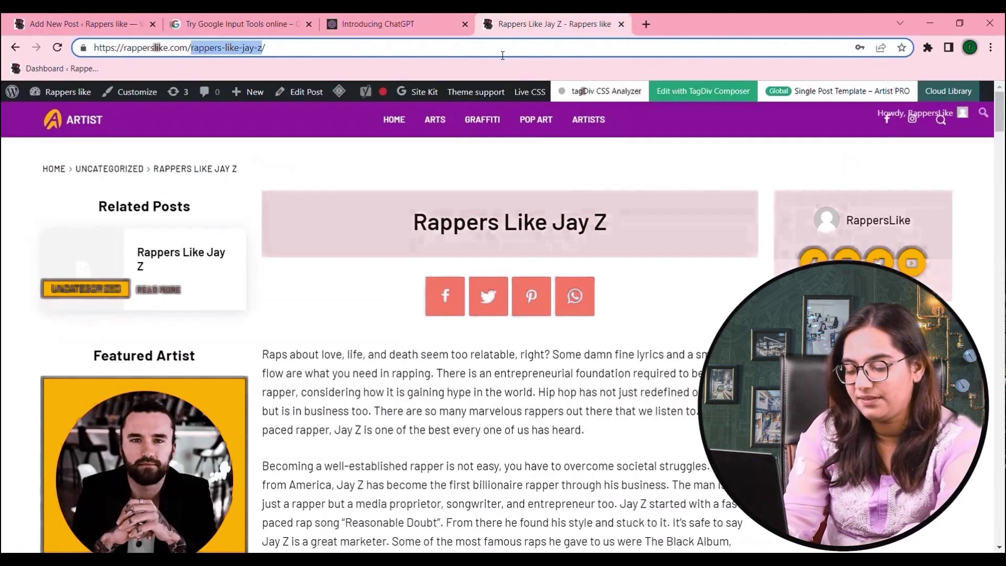
pyautogui.click(503, 55)
pyautogui.write('CHATG')
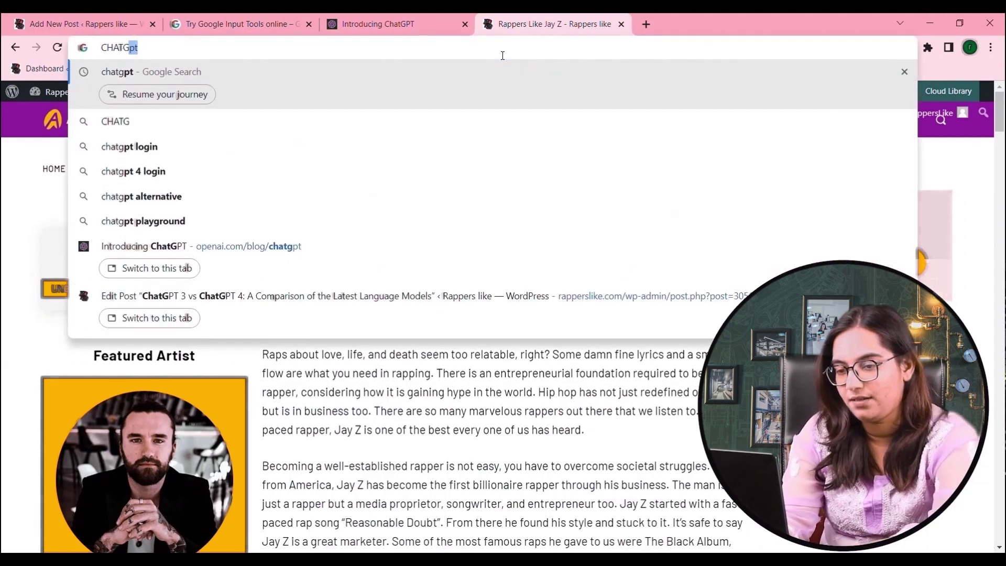
pyautogui.write('PT 3 VS CHATGT')
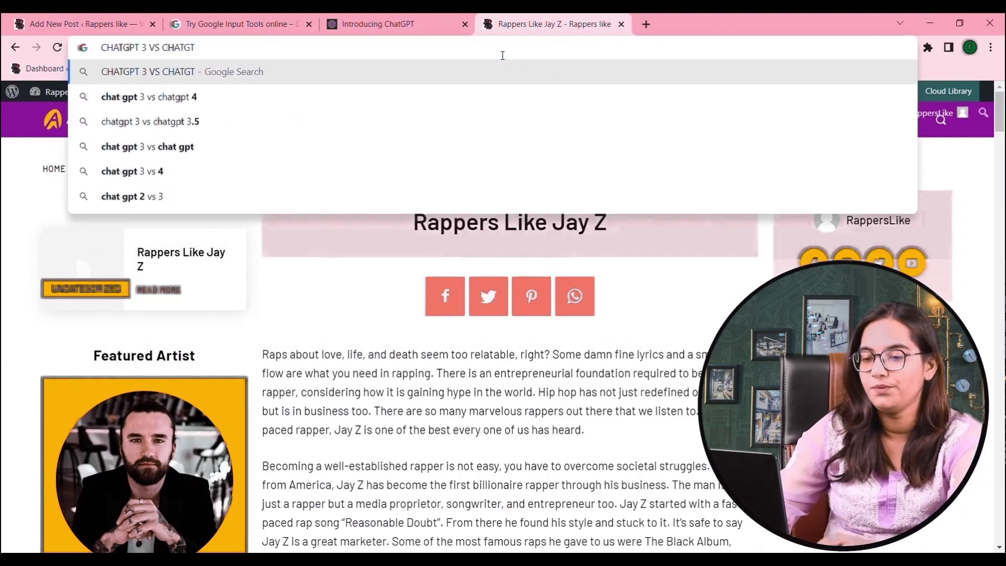
pyautogui.press('BackSpace')
pyautogui.write('PT 4')
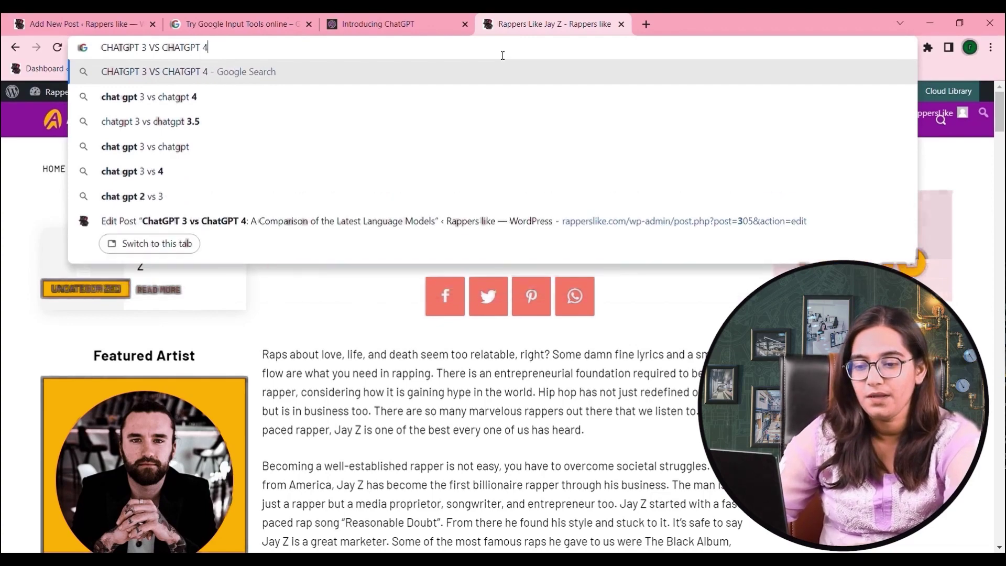
pyautogui.press('Return')
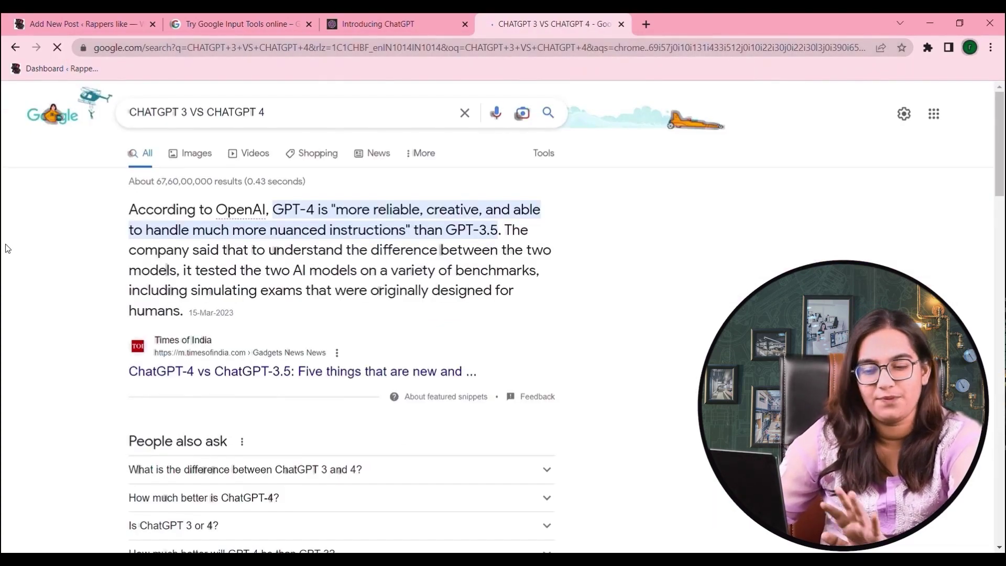
# Examine how the Zapier search result presents its title and meta description
pyautogui.scroll(-1, 54, 322)
pyautogui.scroll(-1, 53, 321)
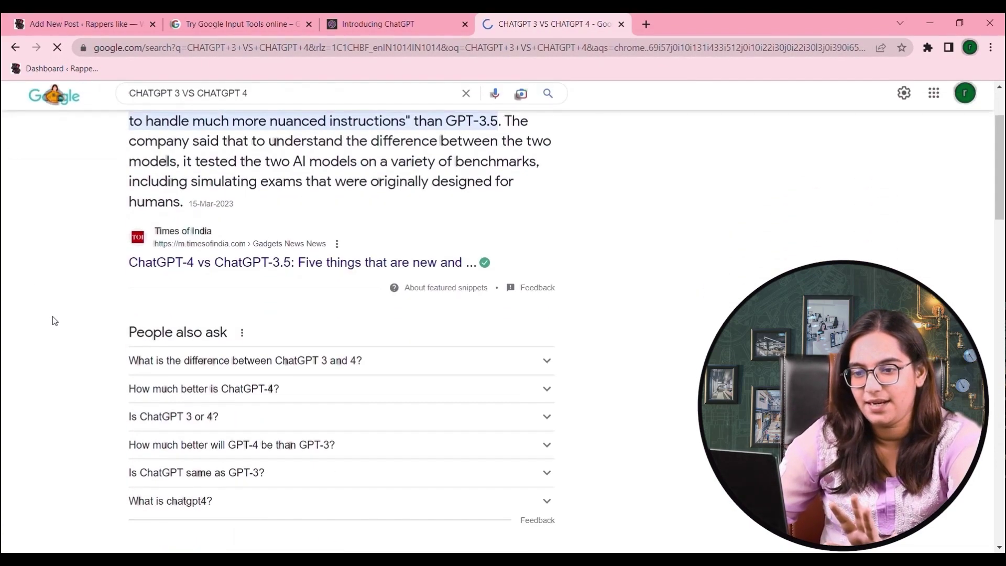
pyautogui.scroll(-12, 117, 224)
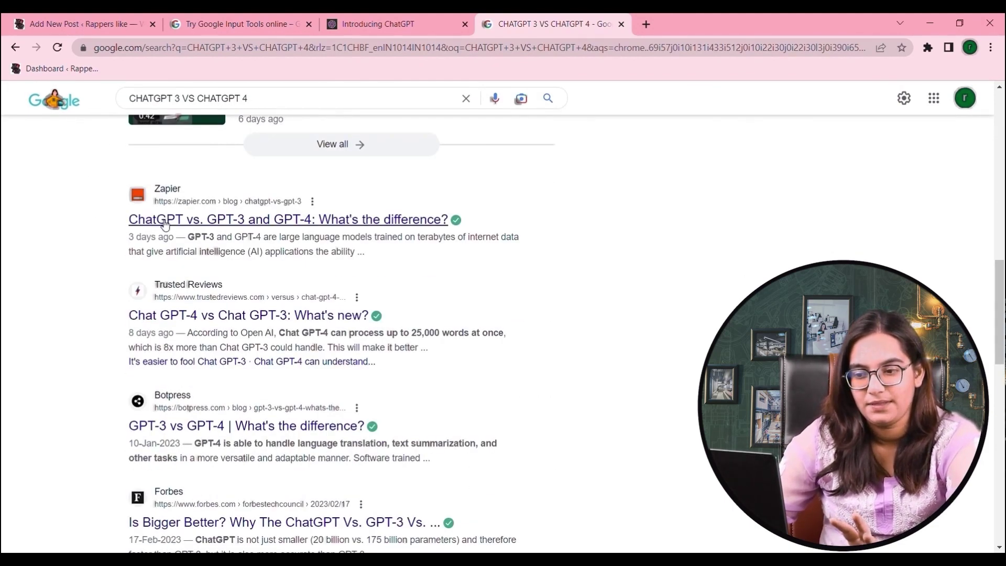
pyautogui.moveTo(192, 242); pyautogui.dragTo(349, 260)
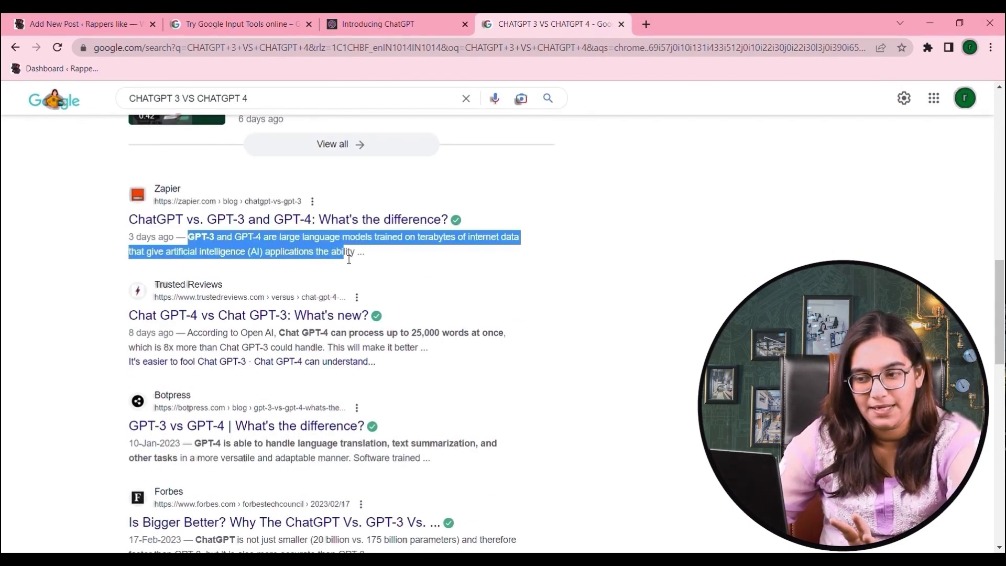
pyautogui.moveTo(129, 219); pyautogui.dragTo(451, 227)
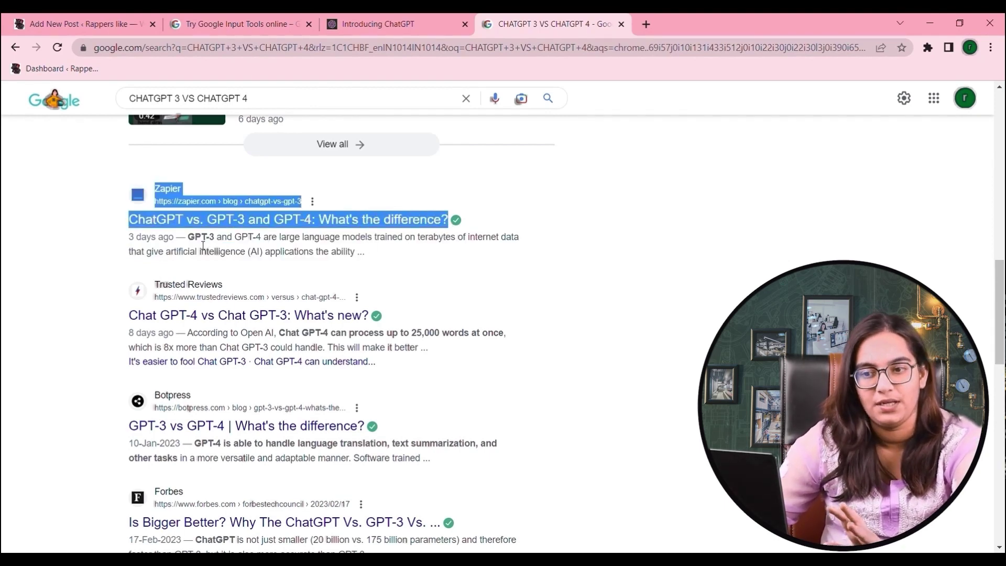
pyautogui.moveTo(193, 241); pyautogui.dragTo(366, 257)
pyautogui.click(96, 237)
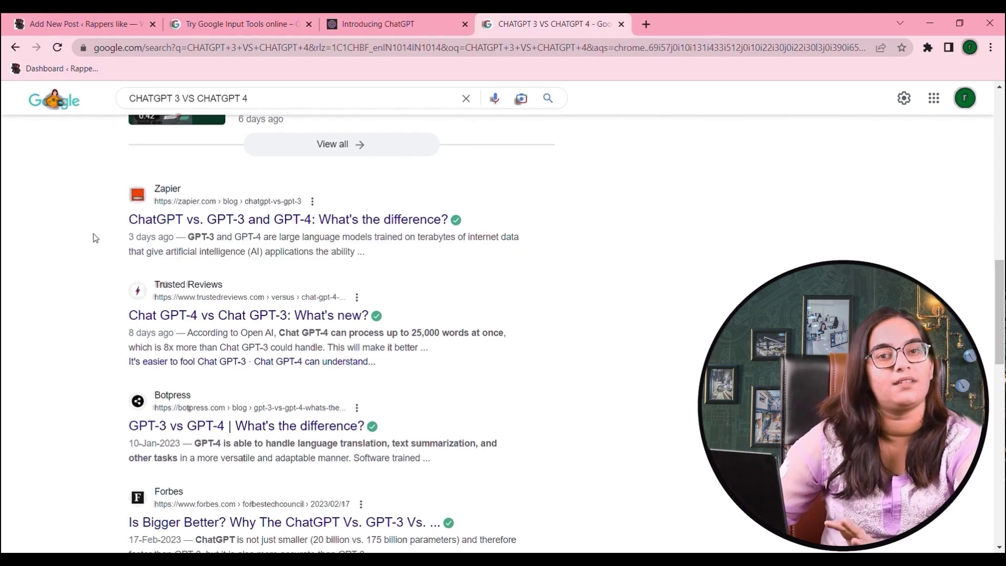
# Return to the post draft and set the Yoast meta description to "DESCRIPTION IN A VERY BRIEF WAY!"
pyautogui.click(132, 18)
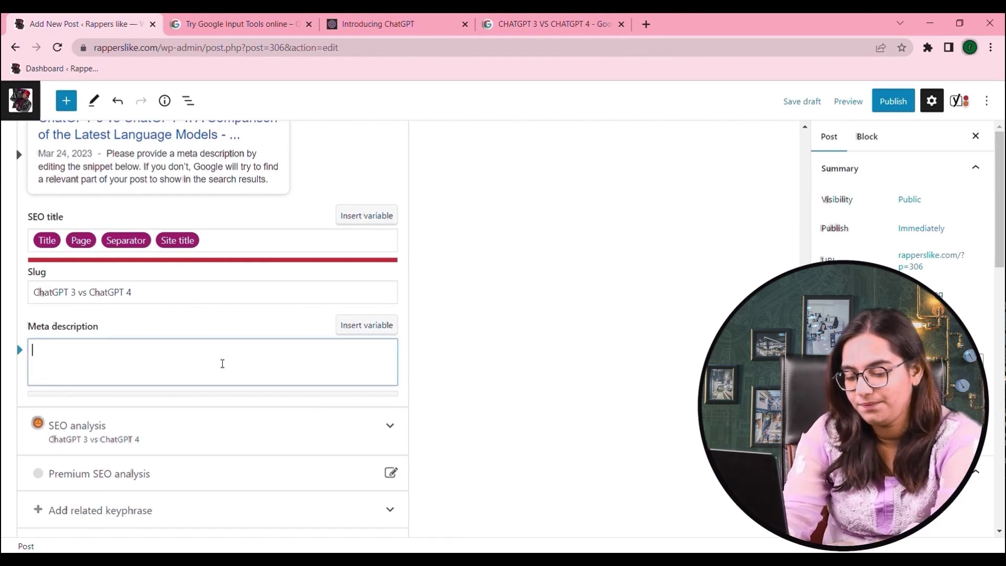
pyautogui.write('DEC')
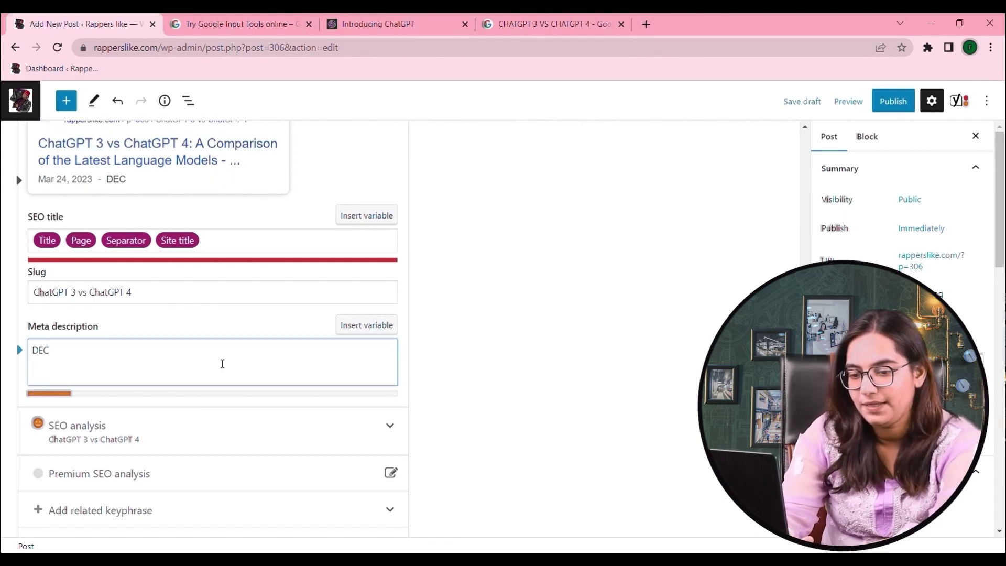
pyautogui.write('CRIPTION')
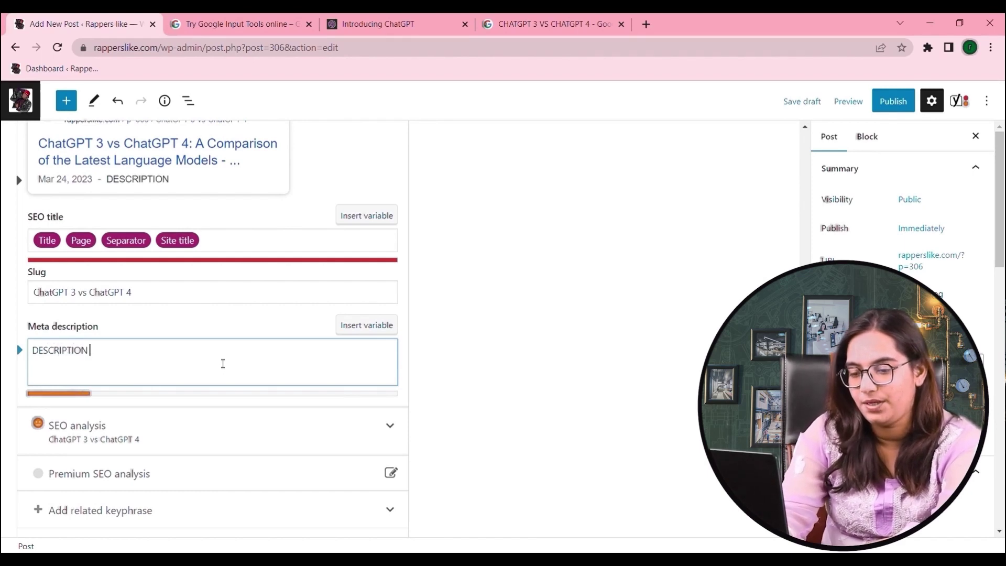
pyautogui.write(' IN A VERY BRIEF WAY!')
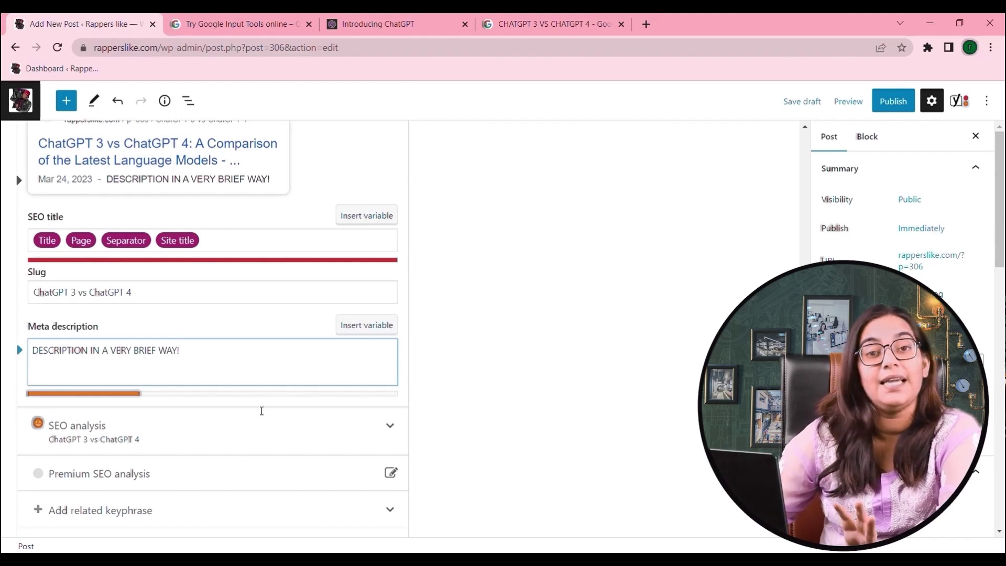
# Expand the Yoast SEO analysis and review its problems, improvements and good results
pyautogui.scroll(-2, 103, 389)
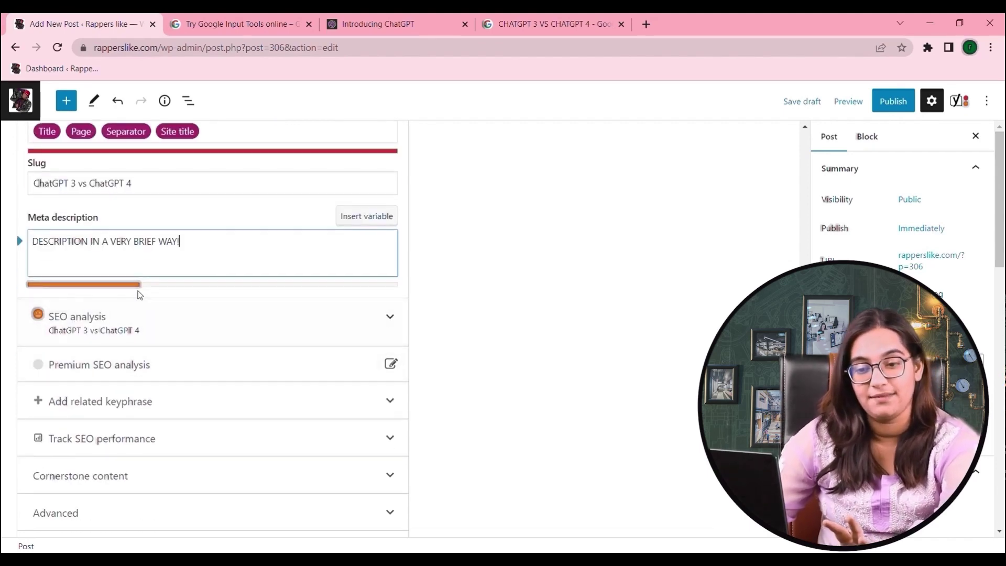
pyautogui.click(83, 329)
pyautogui.scroll(-6, 122, 350)
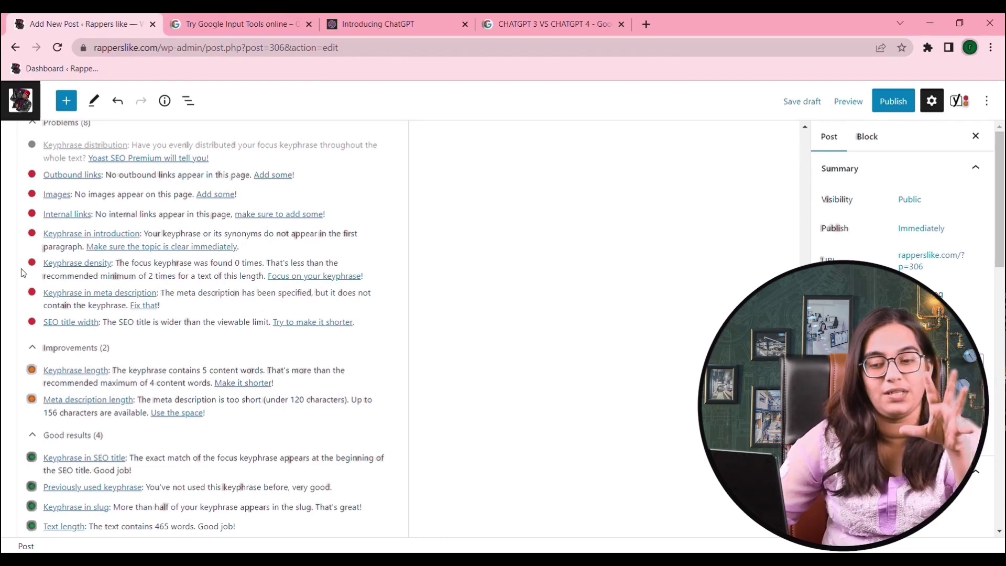
pyautogui.scroll(4, 145, 326)
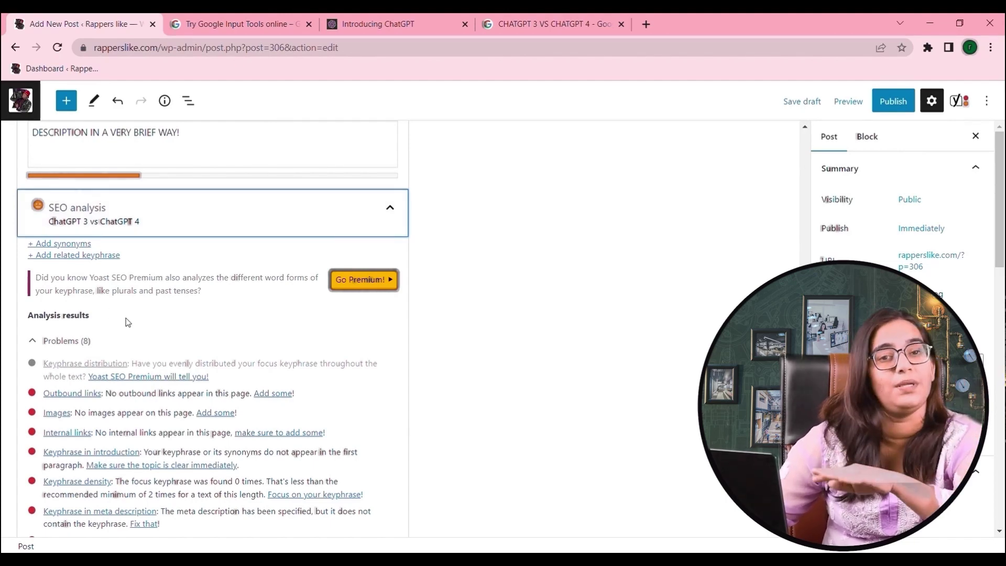
pyautogui.scroll(4, 207, 366)
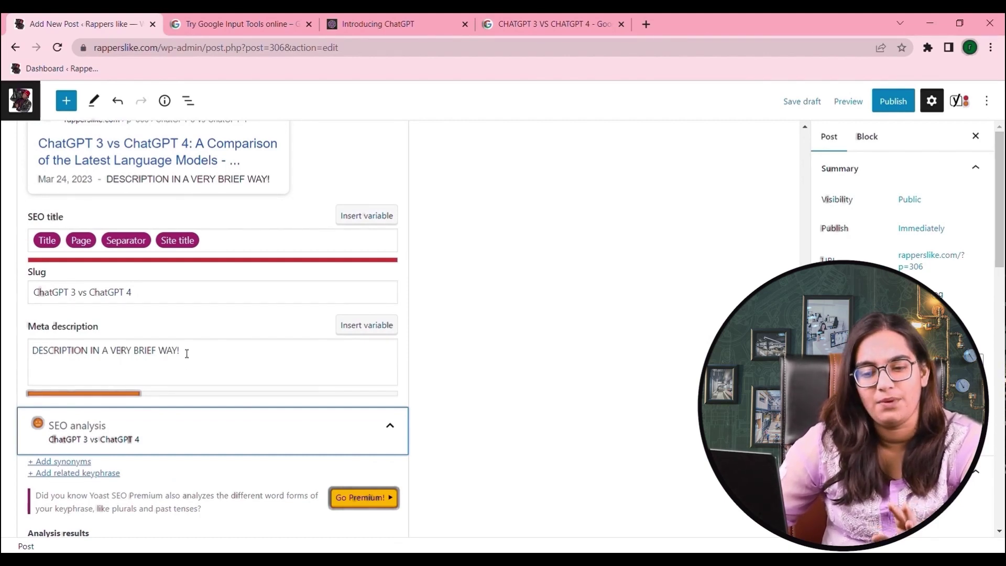
pyautogui.click(191, 362)
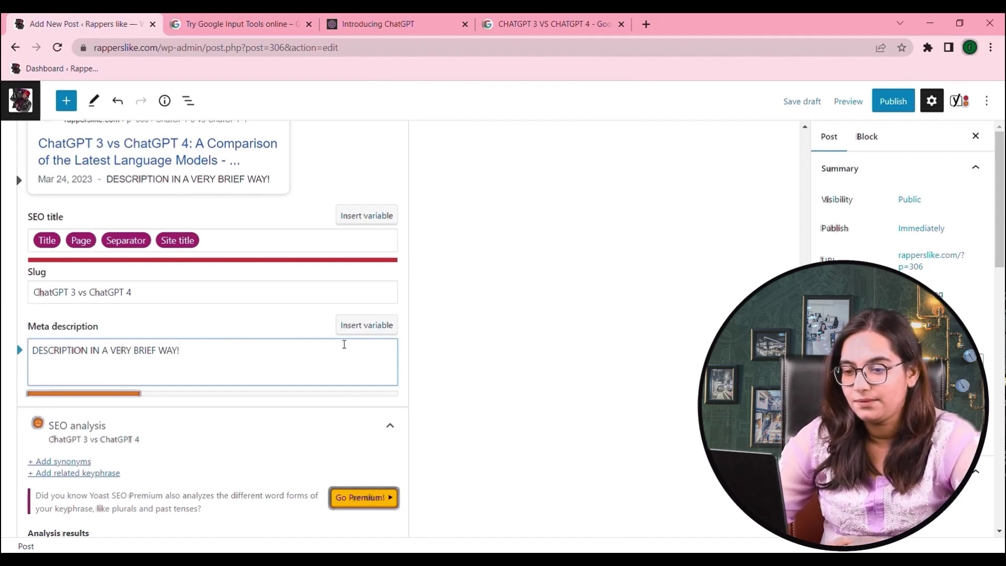
pyautogui.scroll(6, 577, 341)
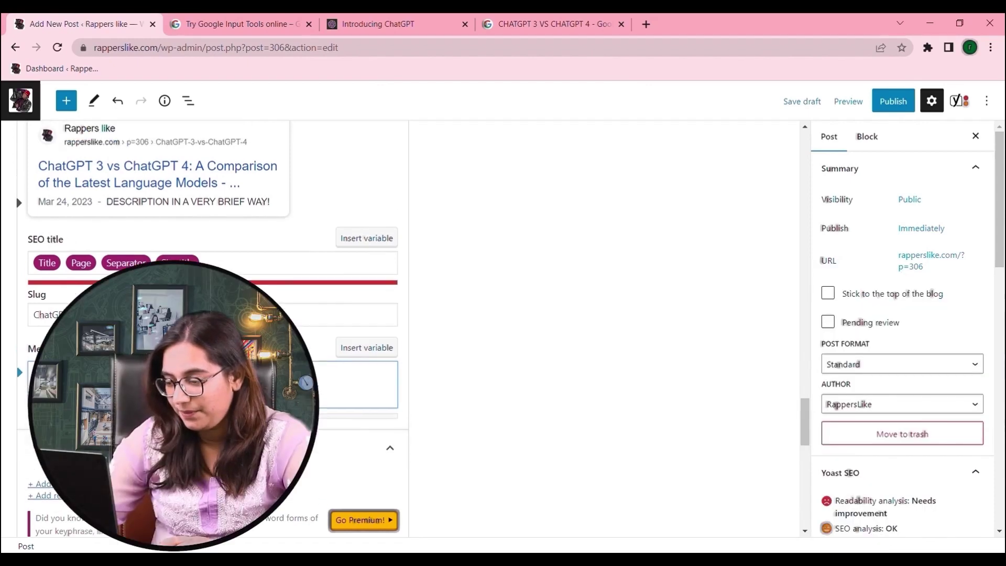
# Expand the post's Categories and Tags settings to show the available categories and the field for new tags
pyautogui.scroll(-6, 893, 376)
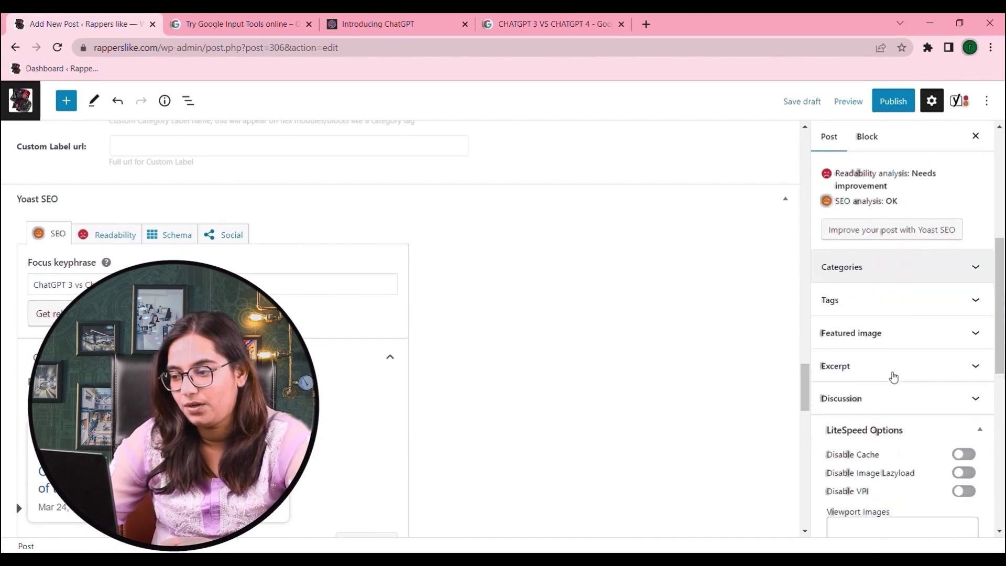
pyautogui.click(952, 268)
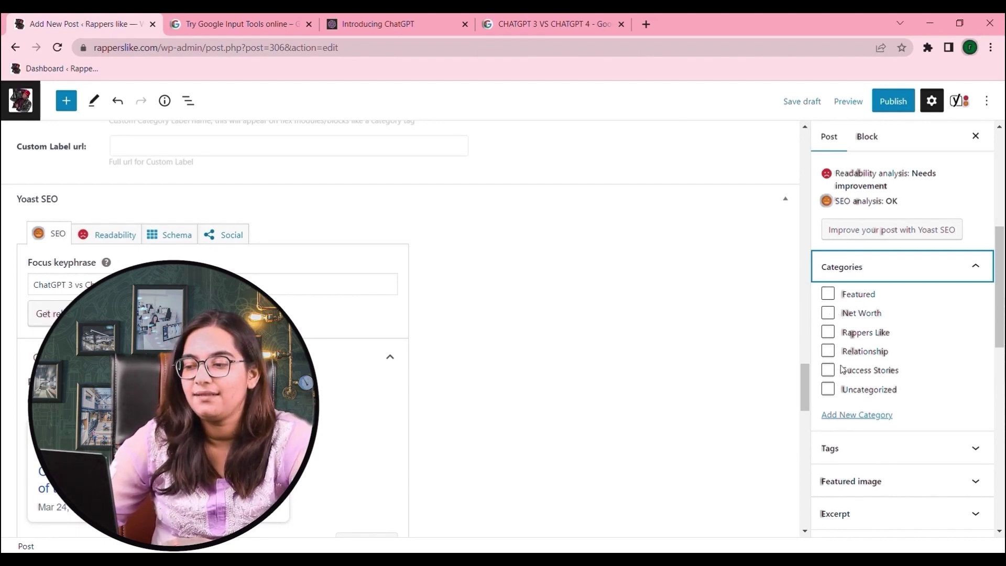
pyautogui.scroll(-2, 841, 366)
pyautogui.click(848, 346)
pyautogui.scroll(-2, 846, 336)
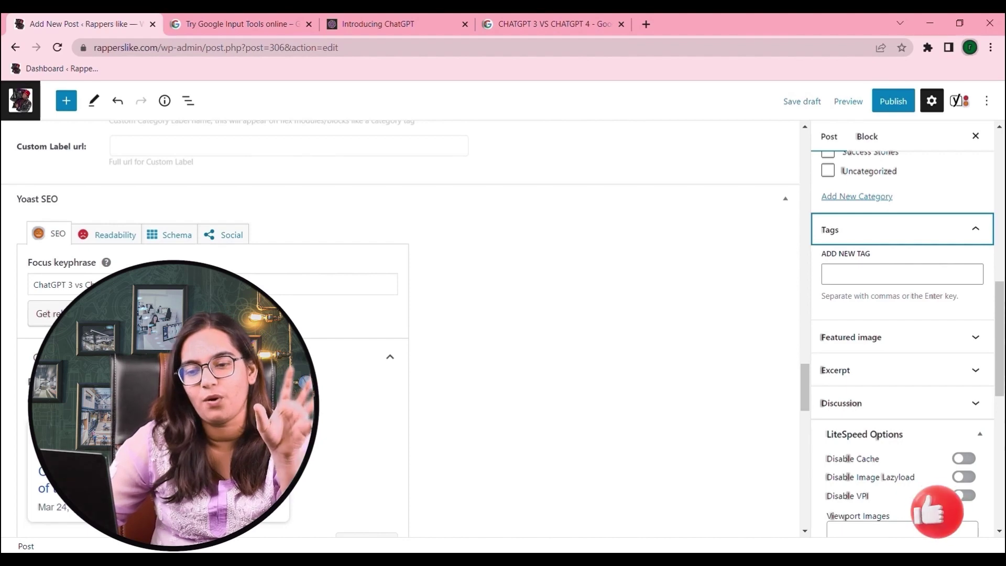
# Copy the Yoast focus keyphrase and add it as the post tag "ChatGPT 3 vs ChatGPT 4"
pyautogui.scroll(-2, 373, 381)
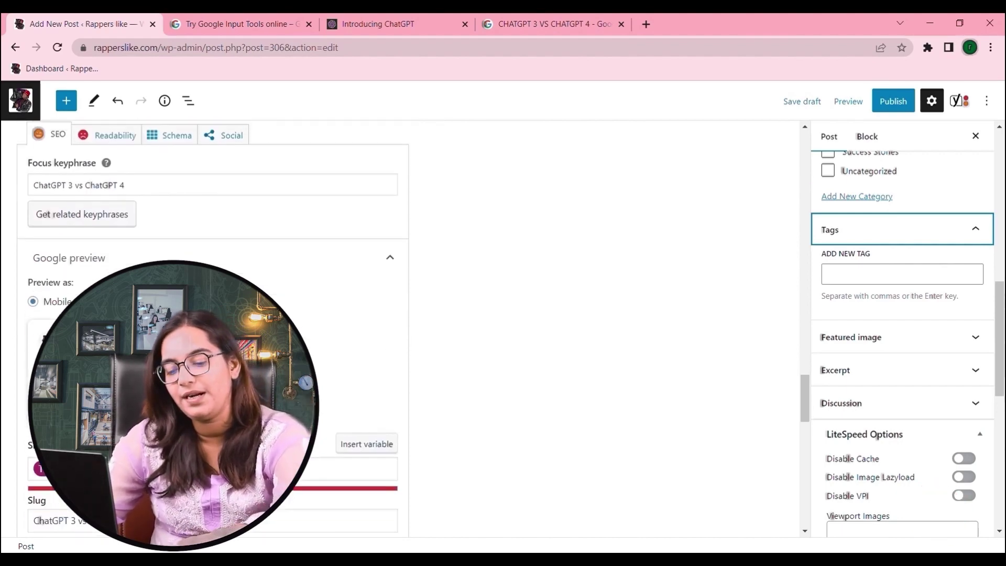
pyautogui.click(189, 176)
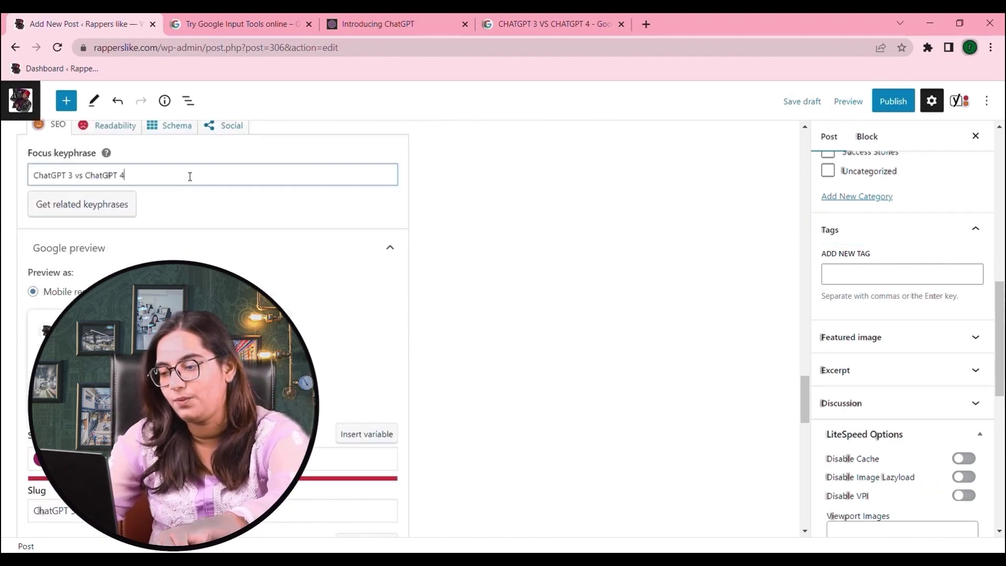
pyautogui.hotkey('ctrl', 'a')
pyautogui.hotkey('ctrl', 'c')
pyautogui.click(837, 272)
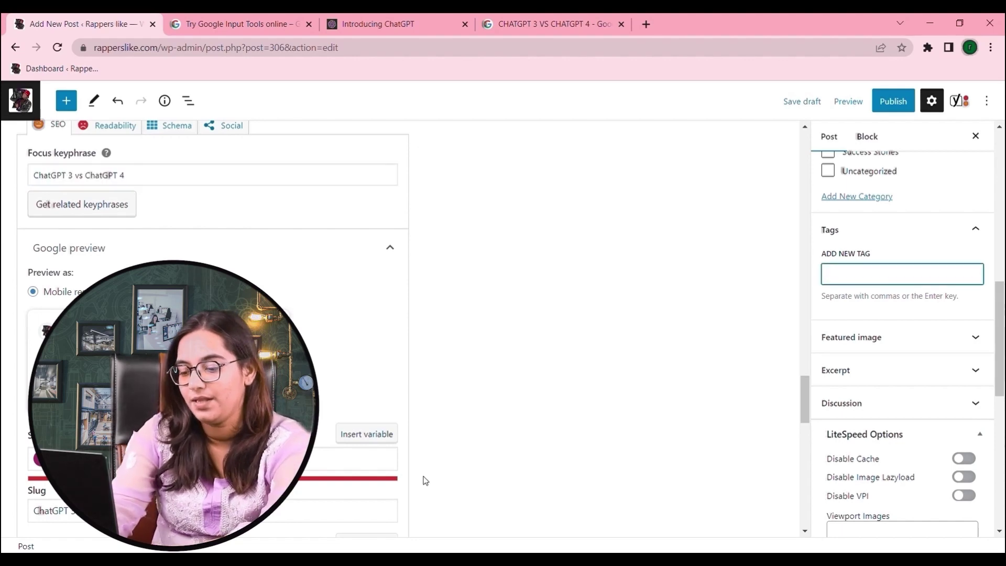
pyautogui.hotkey('ctrl', 'v')
pyautogui.press('Return')
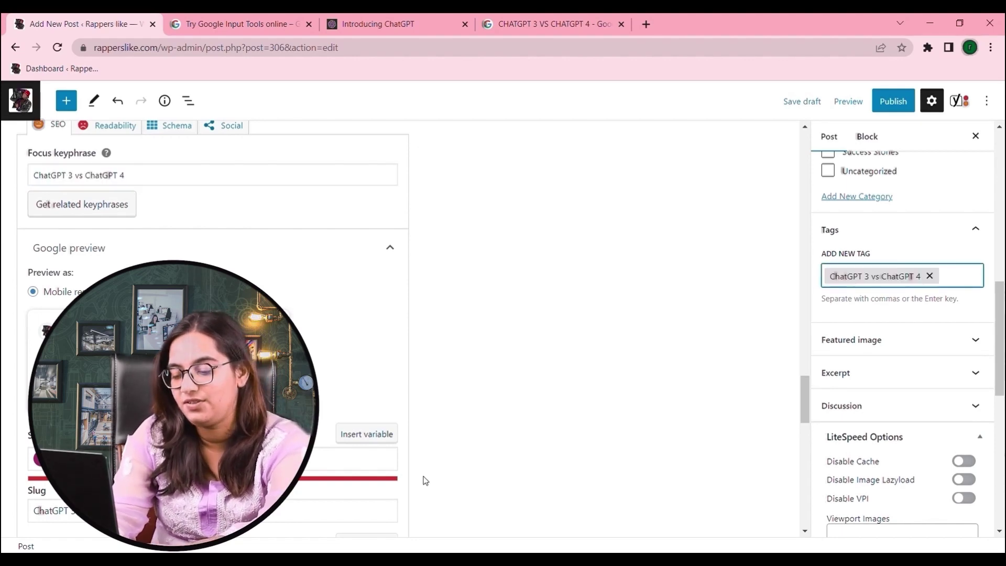
# Add a second post tag reading "IS CHATGPT 4 BETTER THAN CHATGPT 3"
pyautogui.write('IS CHAT')
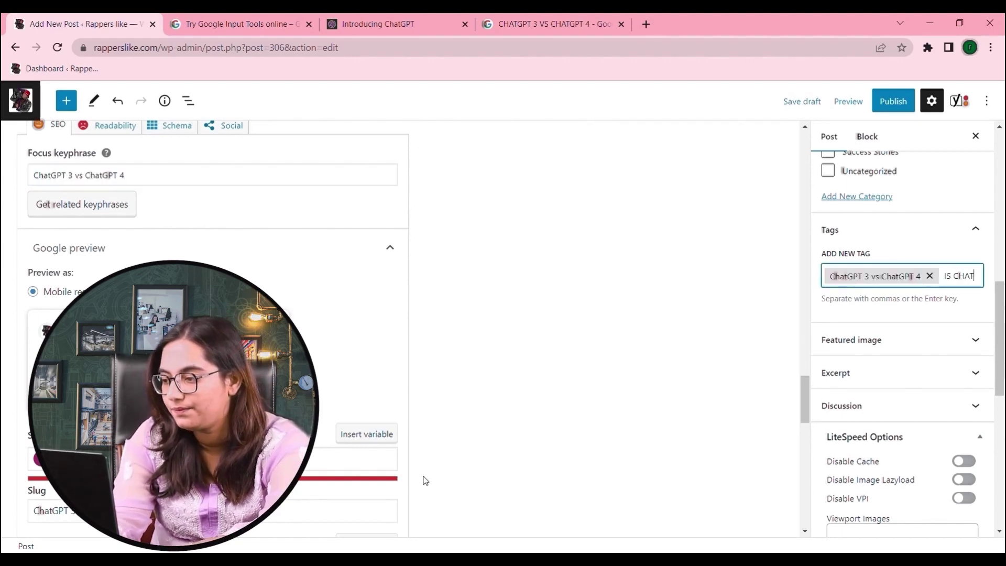
pyautogui.write('GPT BET')
pyautogui.press('BackSpace')
pyautogui.press('BackSpace')
pyautogui.press('BackSpace')
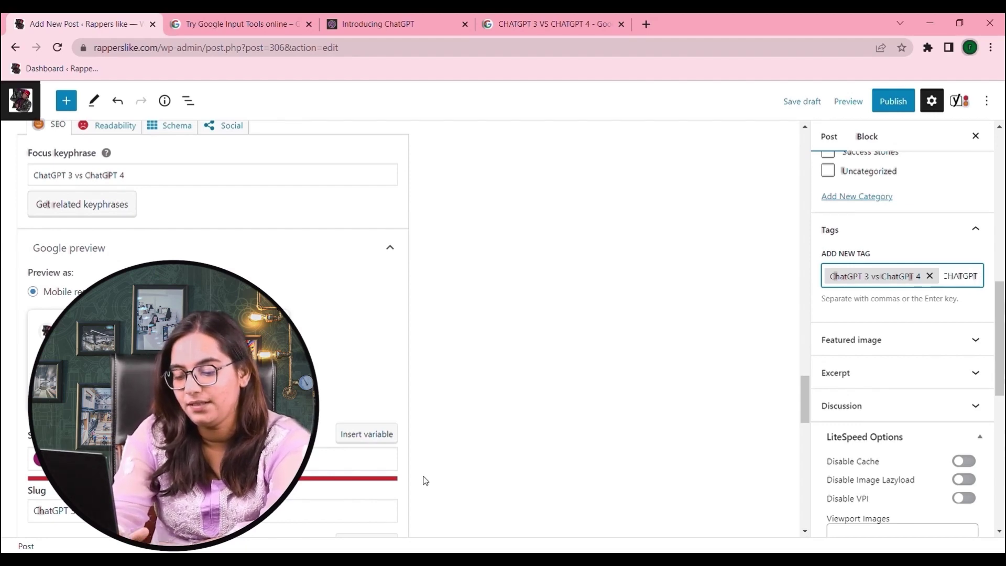
pyautogui.write('4 BETTER')
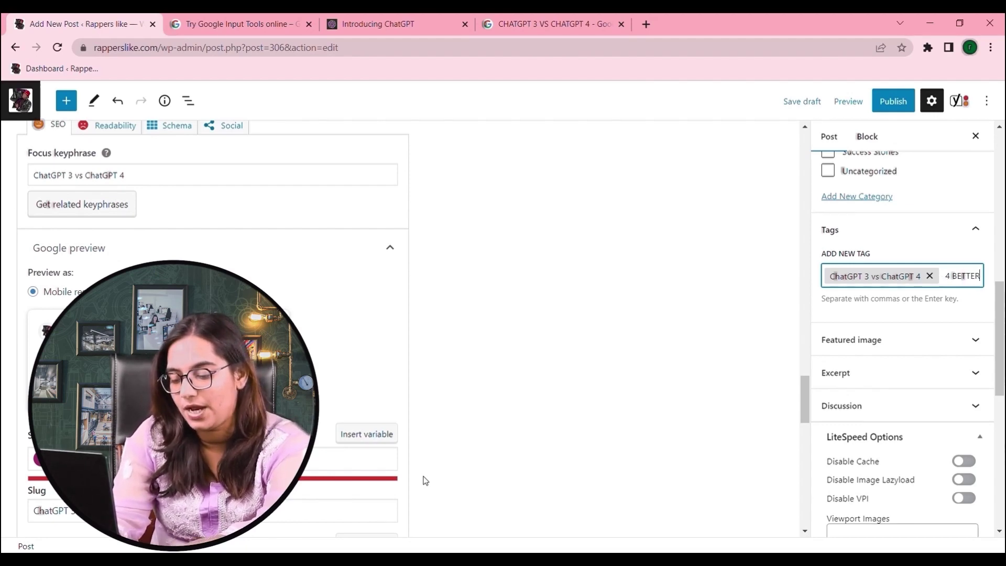
pyautogui.write(' THAN CHATGPT 3')
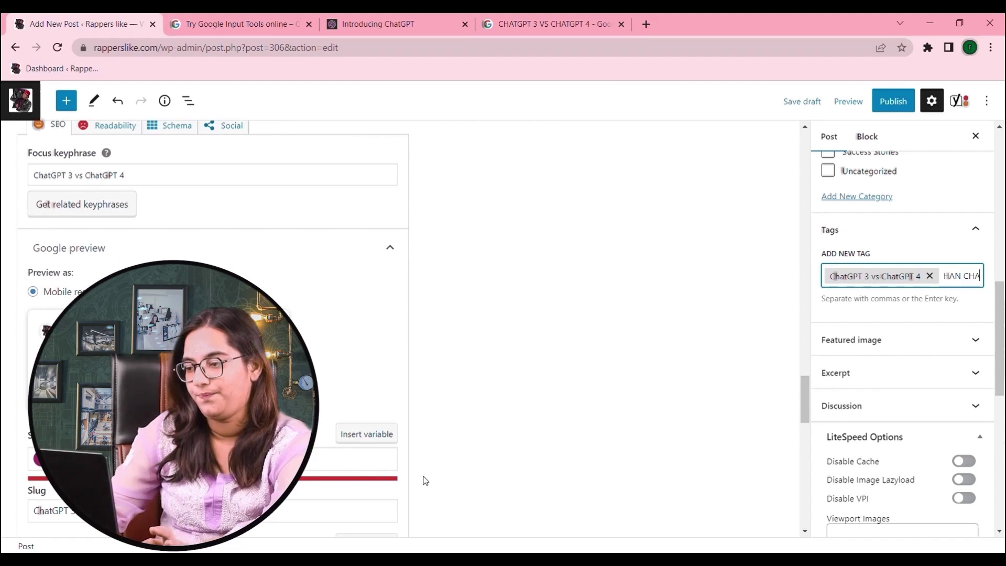
pyautogui.press('Return')
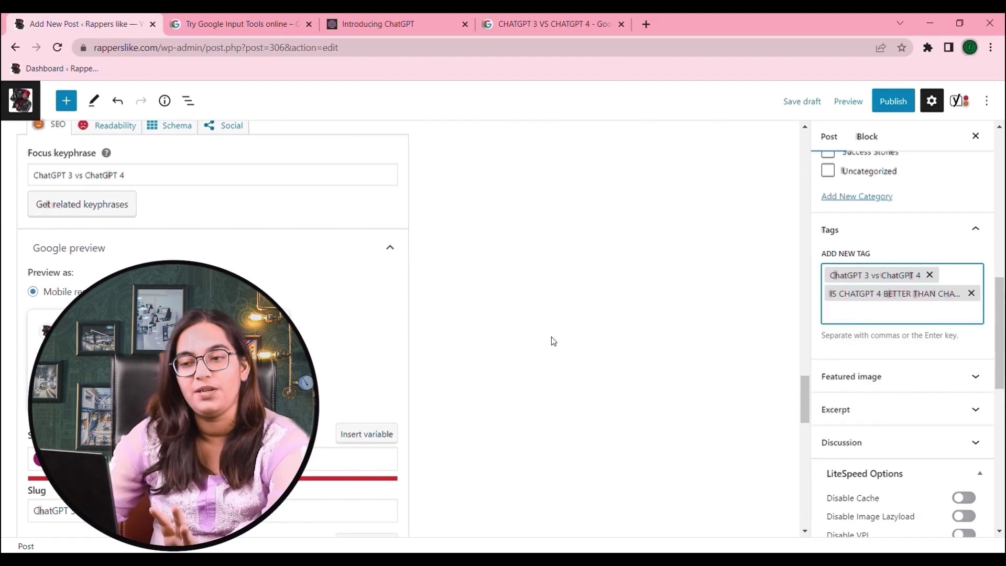
# Search Google Images for "CHATGPT" and save the Investing News Network picture as CHATGPT 3 VS 4.webp for the featured image
pyautogui.click(850, 375)
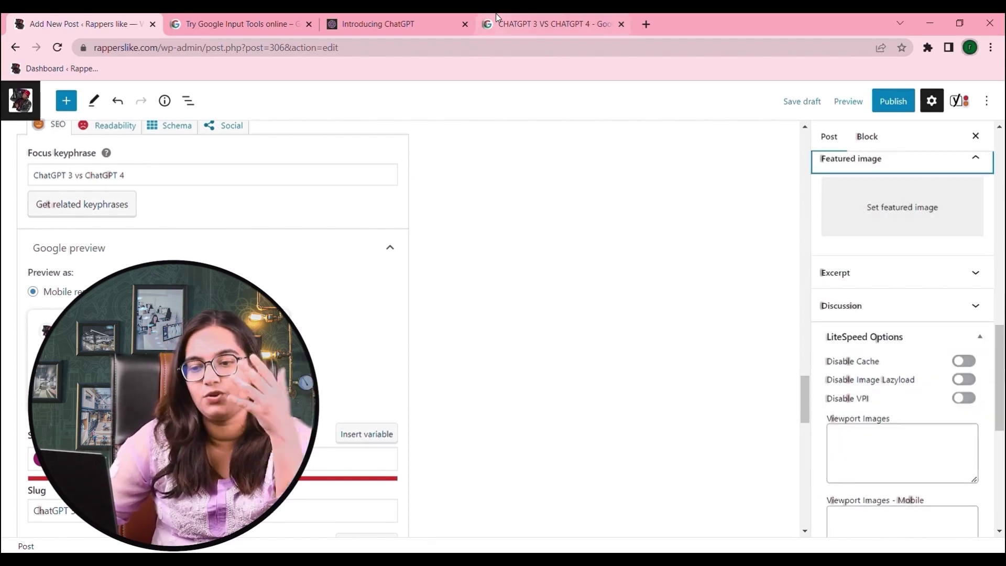
pyautogui.click(514, 24)
pyautogui.scroll(8, 341, 307)
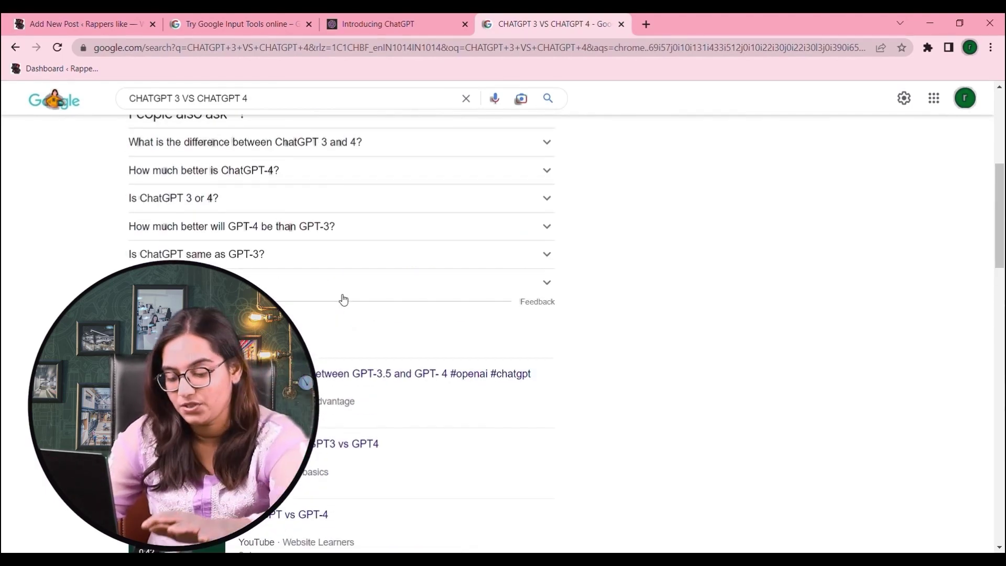
pyautogui.click(360, 49)
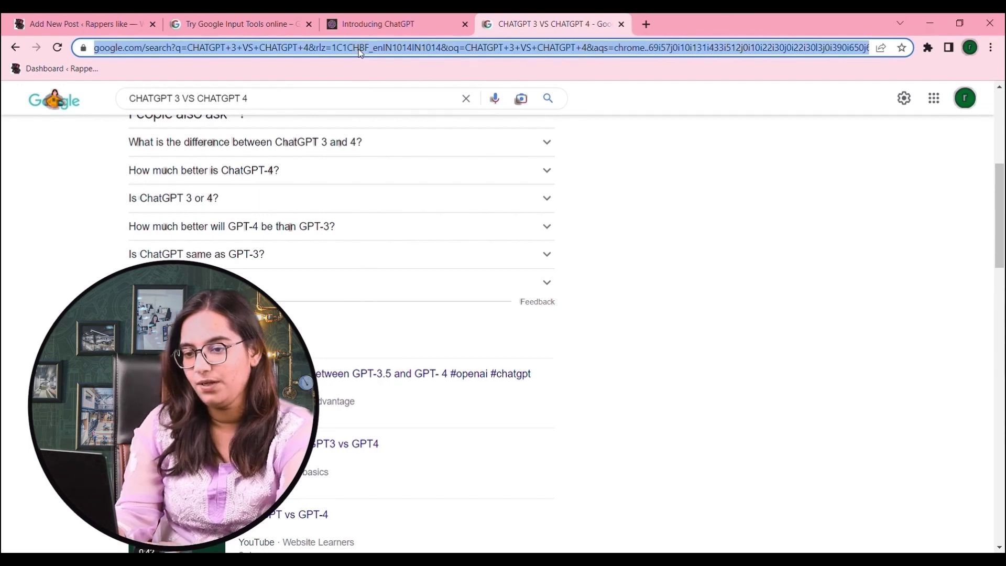
pyautogui.write('ChatGPT')
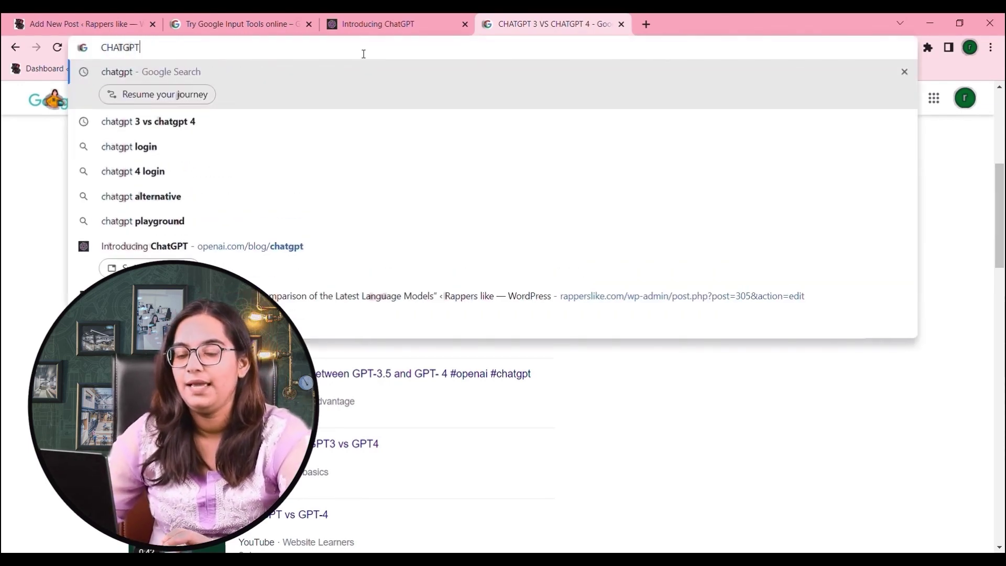
pyautogui.press('Return')
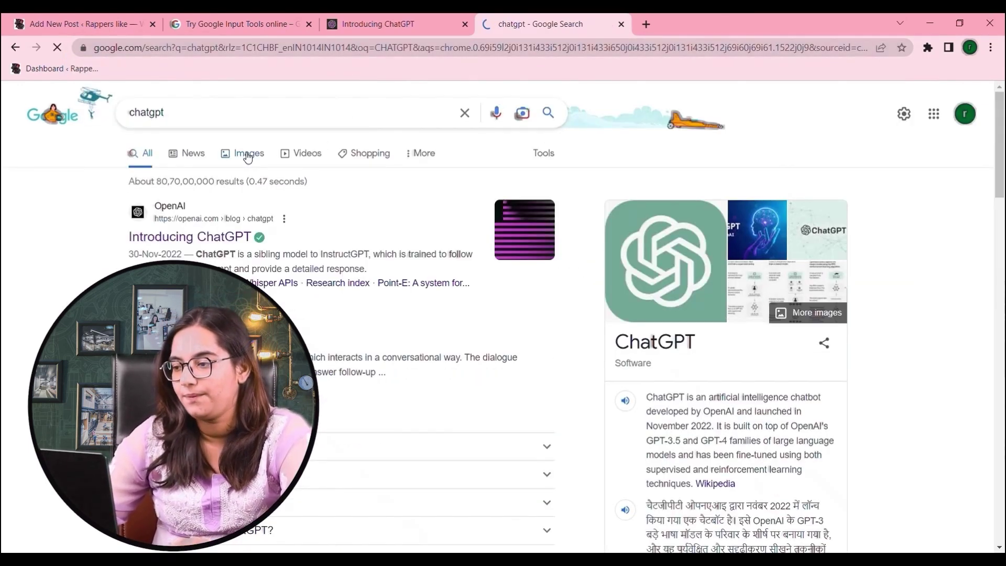
pyautogui.click(244, 154)
pyautogui.scroll(-2, 260, 202)
pyautogui.click(271, 173)
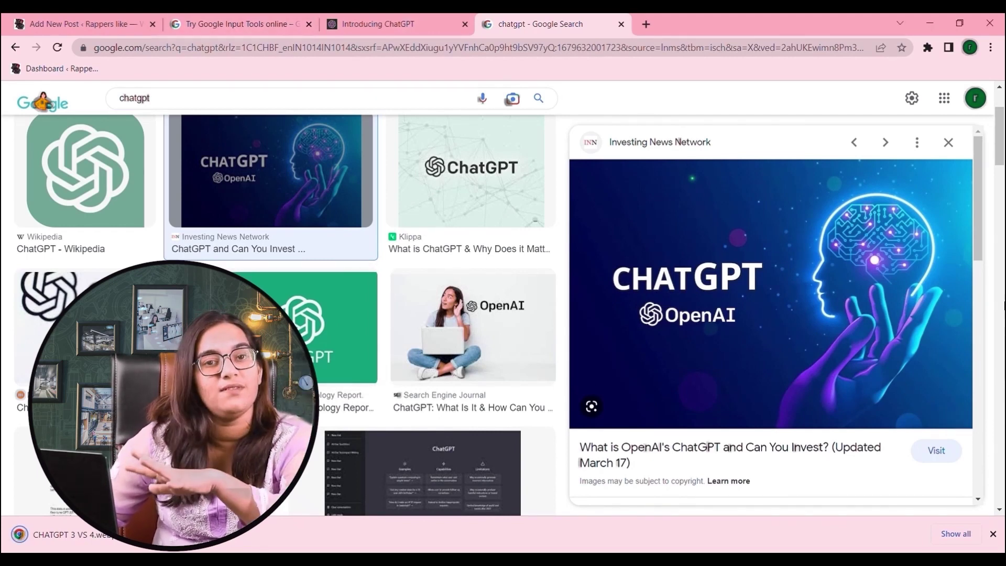
# Return to the post draft and add the downloaded CHATGPT 3 VS 4.webp to the media library from the featured image chooser
pyautogui.hotkey('ctrl', '1')
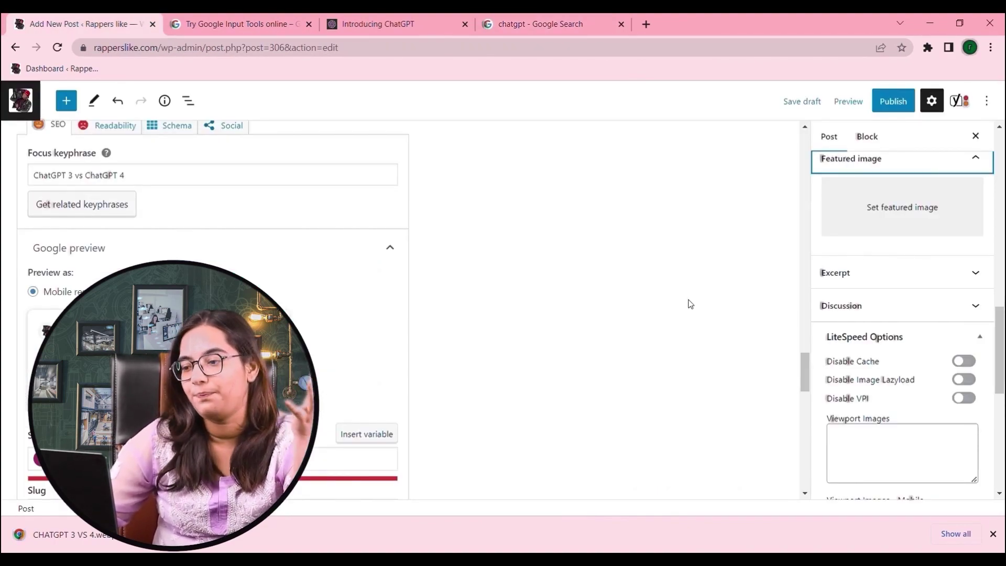
pyautogui.hotkey('ctrl', '4')
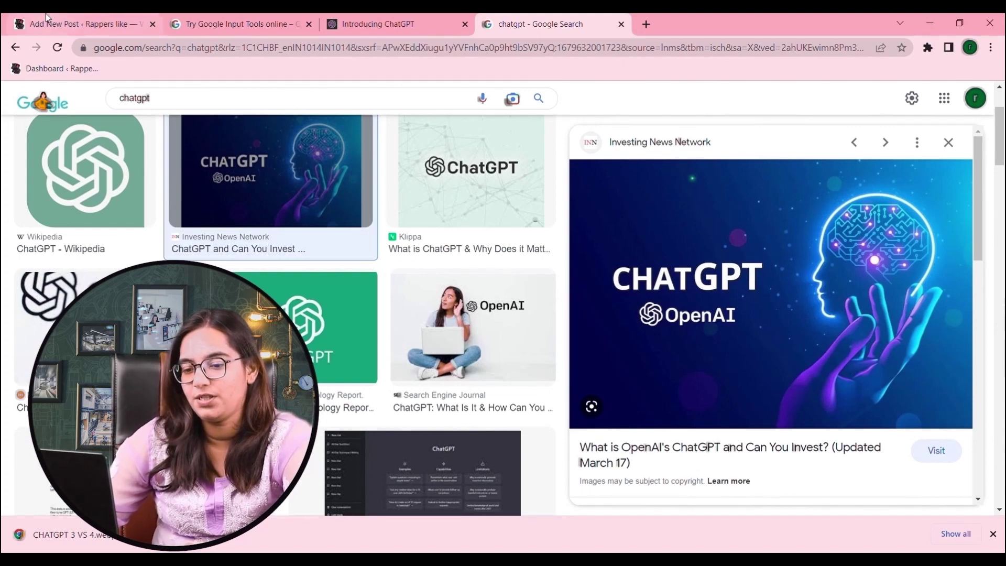
pyautogui.click(79, 24)
pyautogui.click(906, 195)
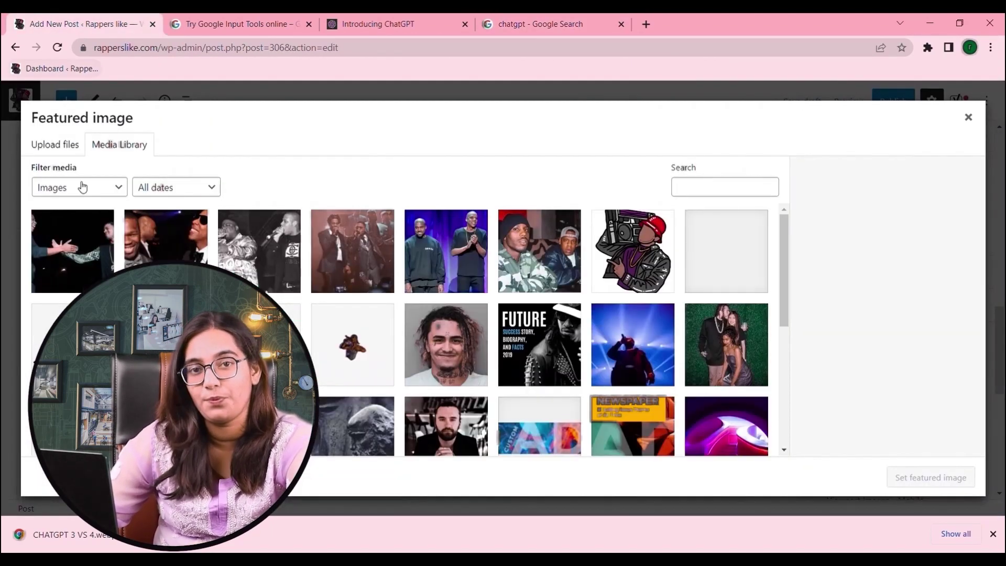
pyautogui.moveTo(81, 535); pyautogui.dragTo(301, 333)
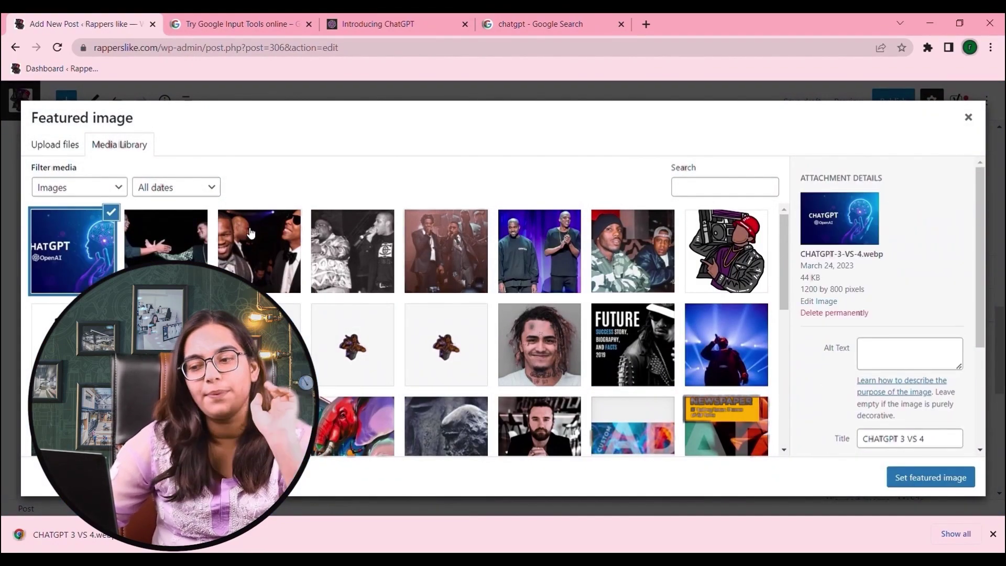
# Close and reopen the featured image chooser, and upload CHATGPT 3 VS 4.webp again by selecting it from the computer's files
pyautogui.click(71, 145)
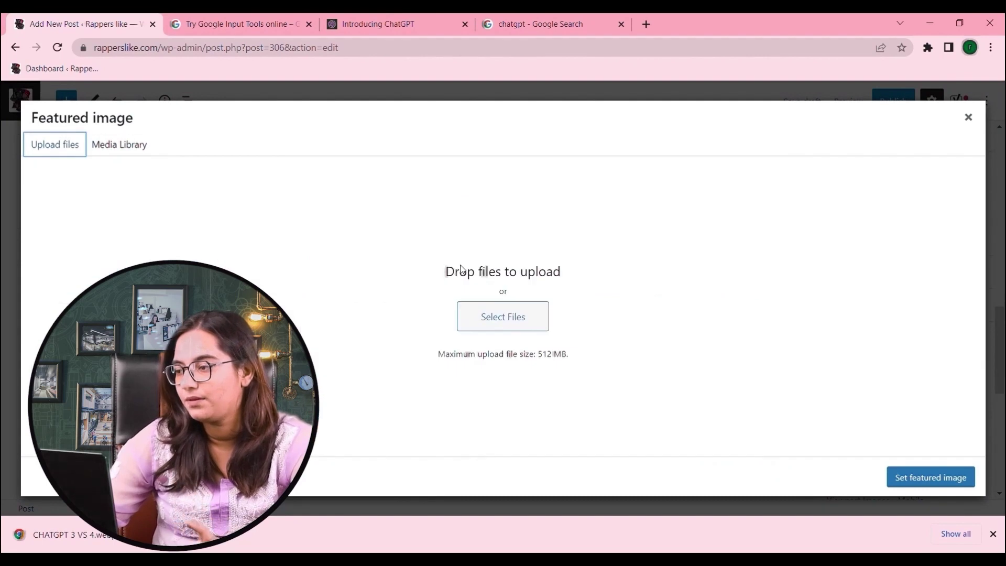
pyautogui.click(968, 117)
pyautogui.click(892, 219)
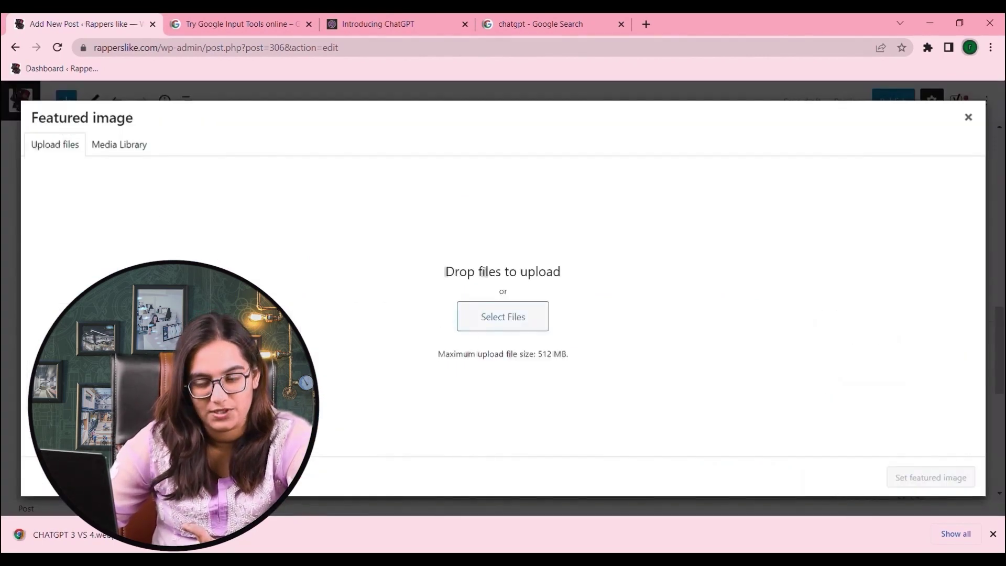
pyautogui.click(62, 148)
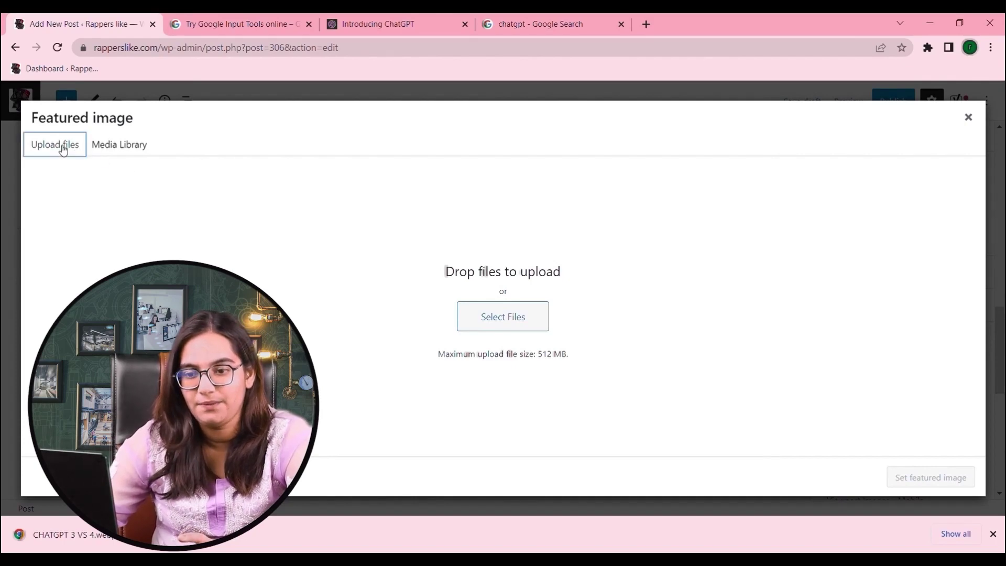
pyautogui.click(523, 318)
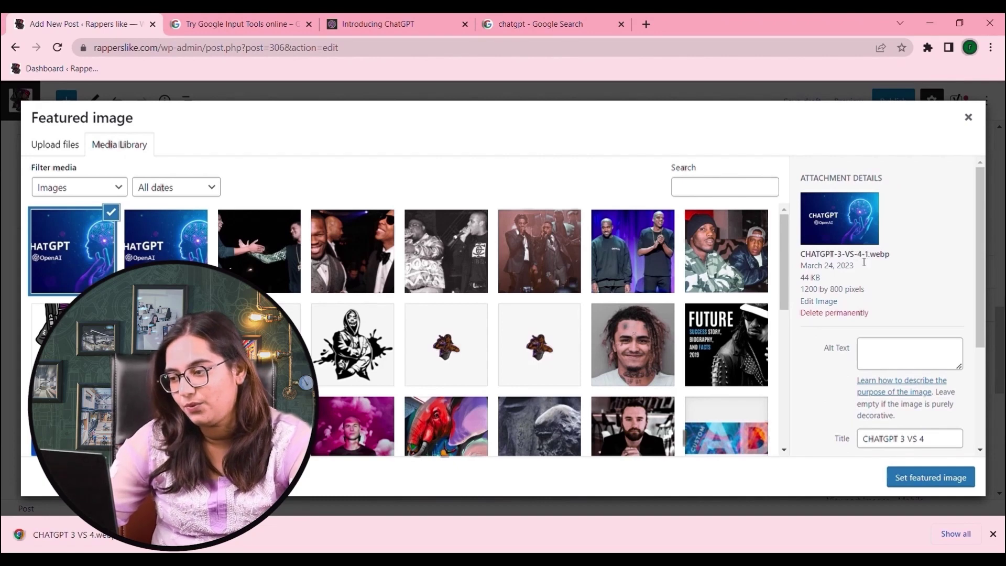
# Set the newly uploaded image's alt text to "CHATGPT 3 VS CHATGPT 4" and go through its title and caption fields
pyautogui.scroll(-2, 873, 283)
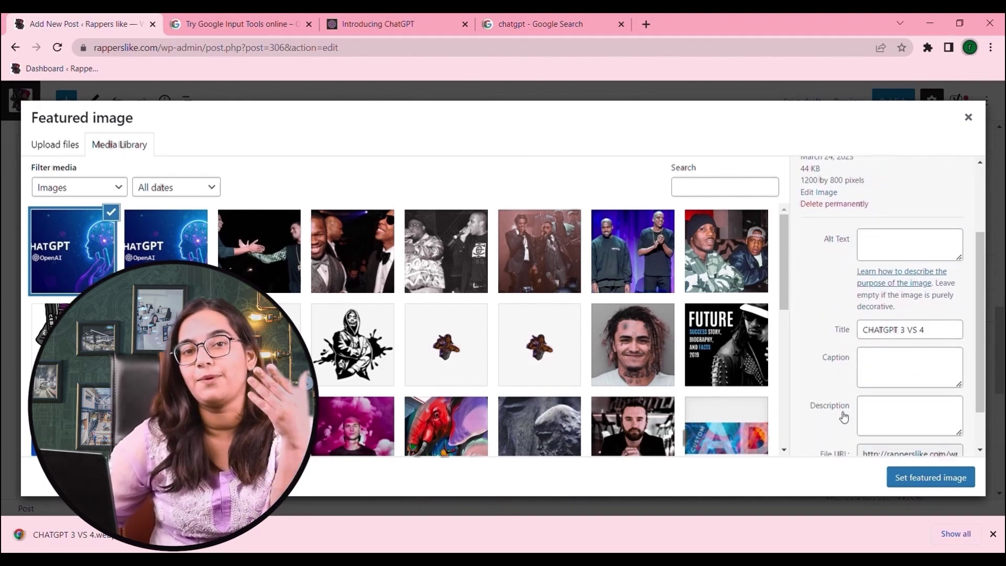
pyautogui.click(887, 253)
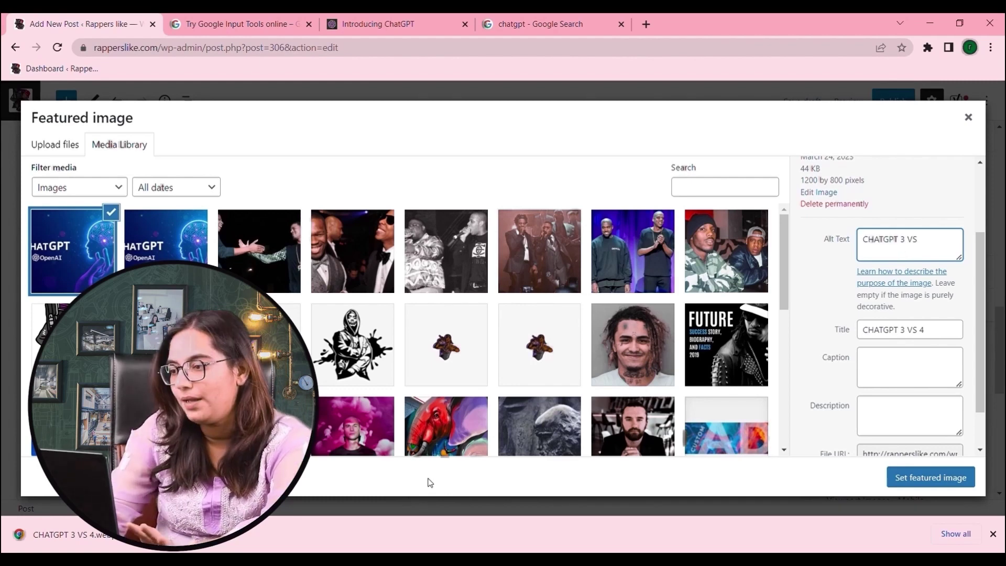
pyautogui.write('GPT 4')
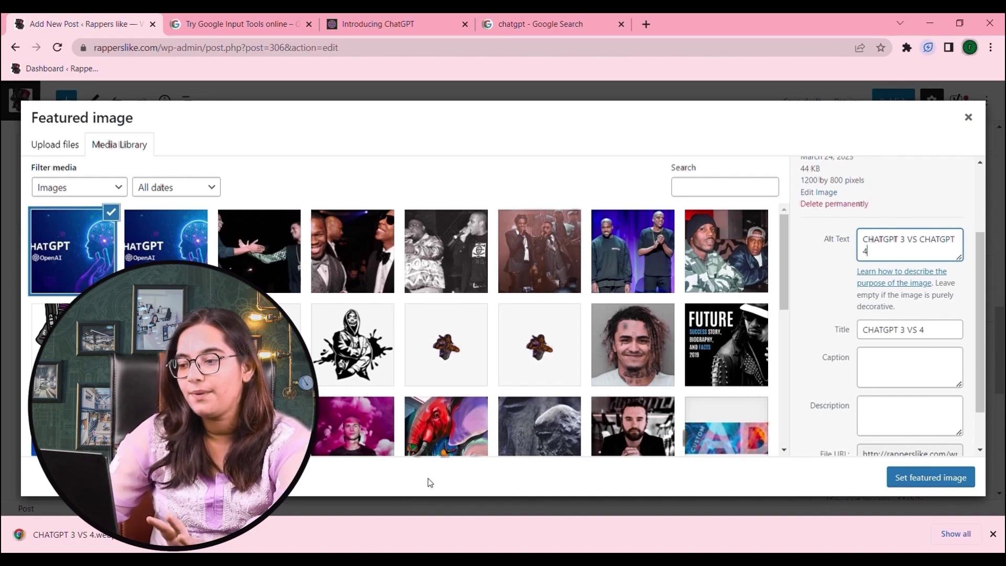
pyautogui.click(882, 338)
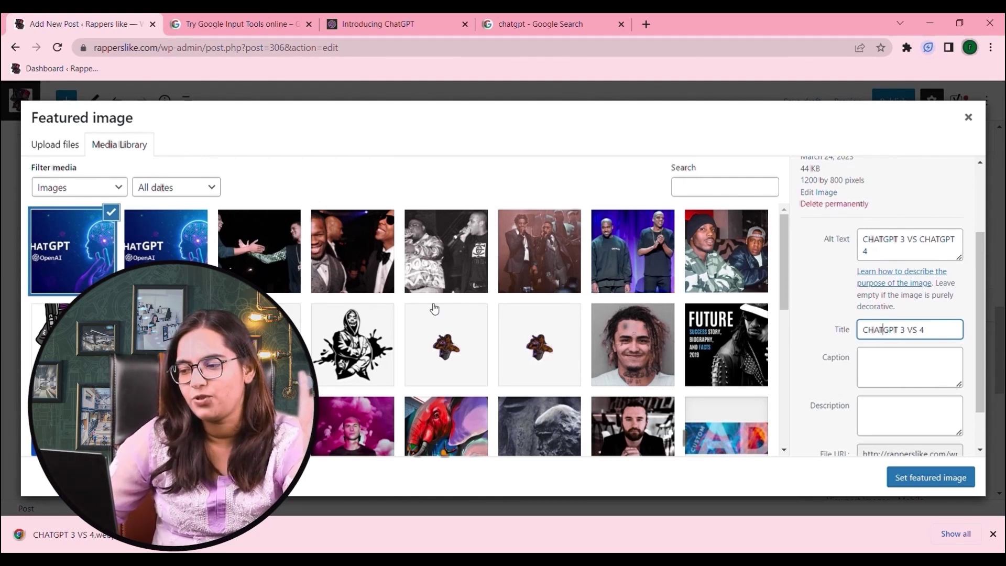
pyautogui.click(898, 372)
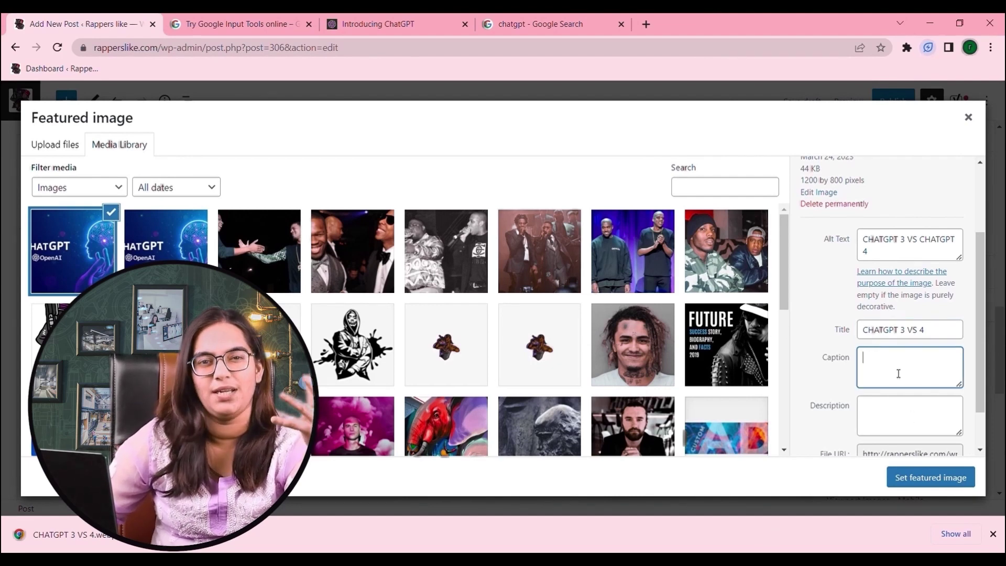
# Go to the selected image's description field, leave it empty, and set the image as the post's featured image
pyautogui.click(901, 420)
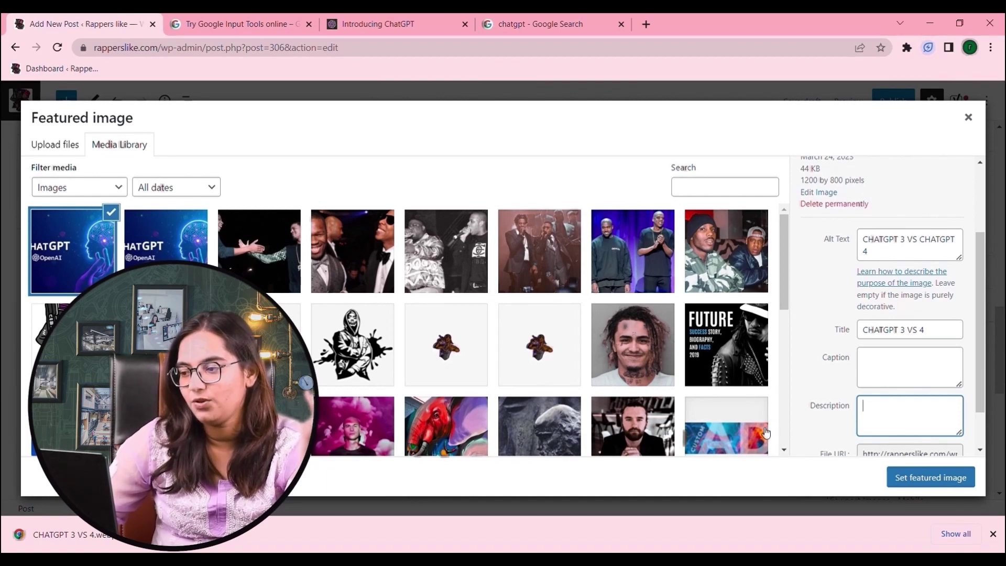
pyautogui.click(930, 477)
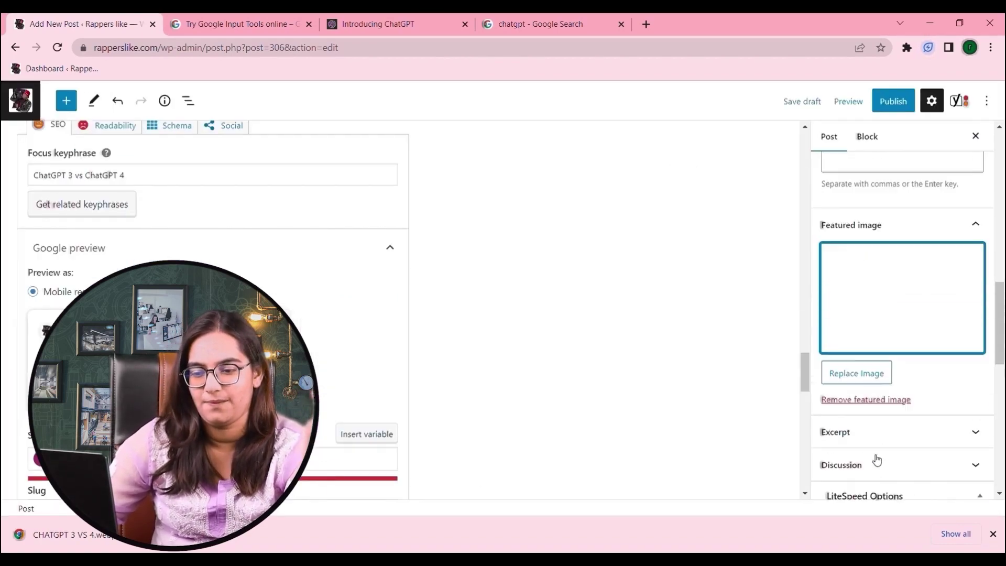
pyautogui.scroll(5, 877, 460)
pyautogui.scroll(-2, 885, 444)
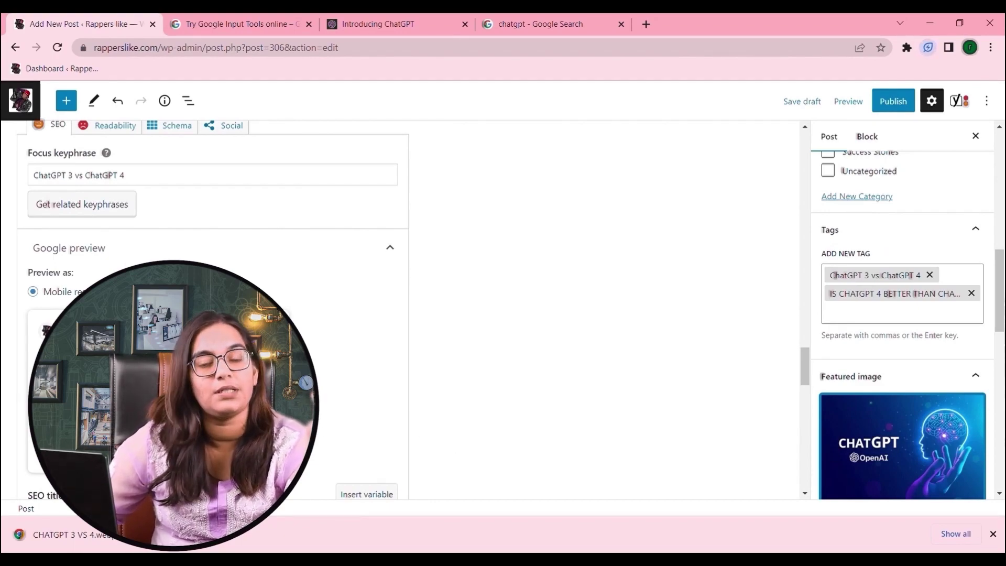
# Insert an image block below the "What are ChatGPT 3 and ChatGPT 4?" paragraph and fill it with the ChatGPT OpenAI picture
pyautogui.scroll(20, 409, 309)
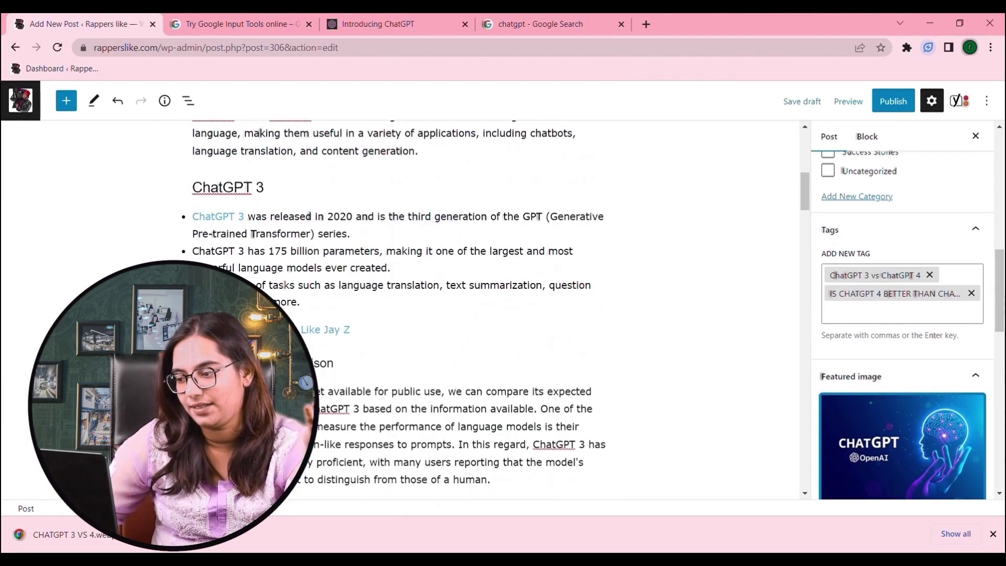
pyautogui.scroll(4, 398, 309)
pyautogui.scroll(-2, 398, 309)
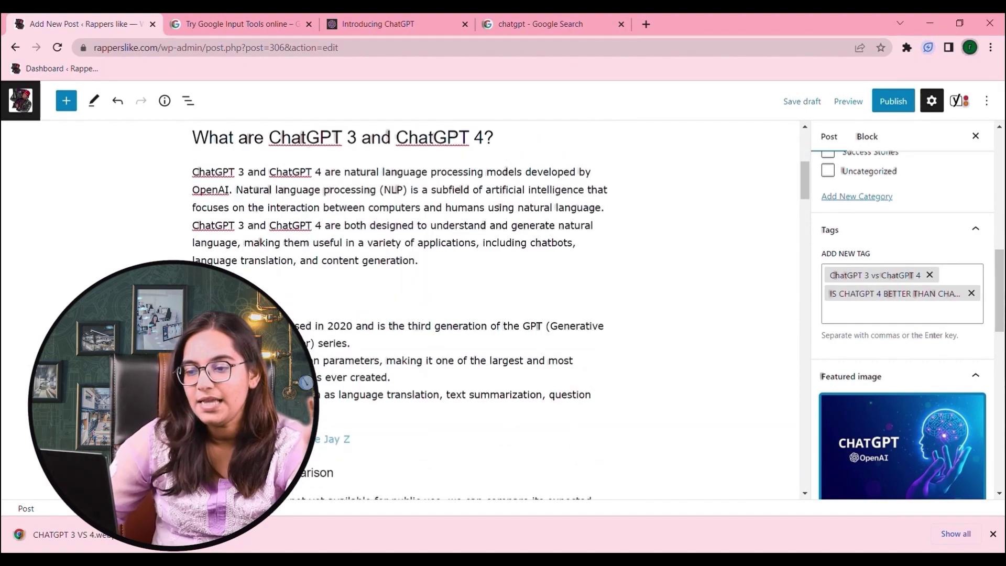
pyautogui.scroll(5, 399, 309)
pyautogui.scroll(-6, 398, 309)
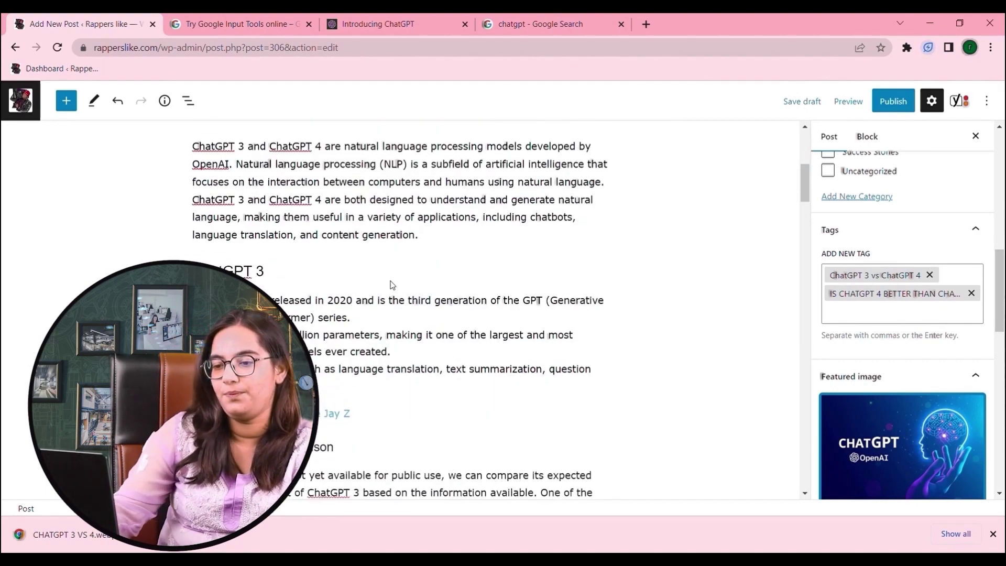
pyautogui.click(448, 242)
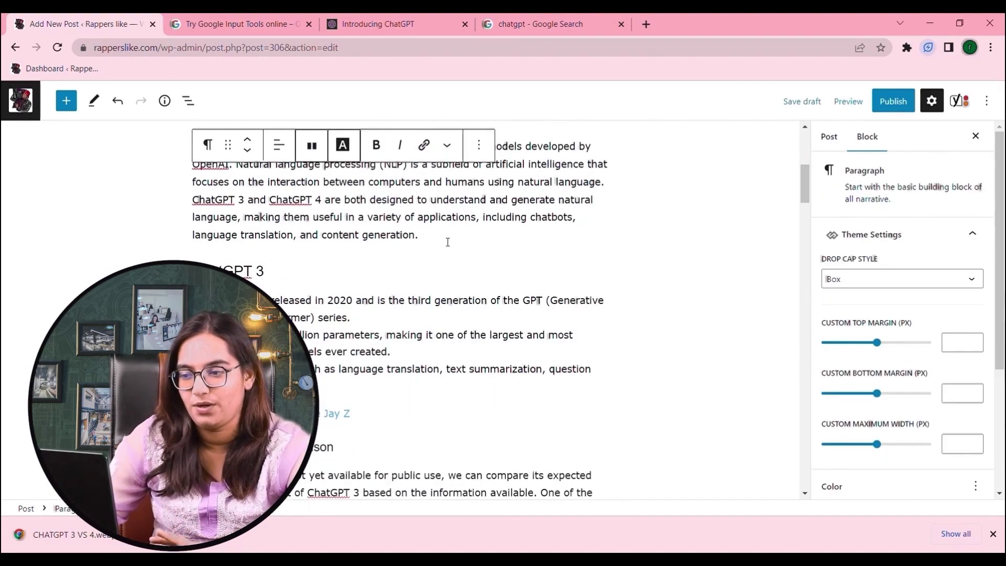
pyautogui.press('Return')
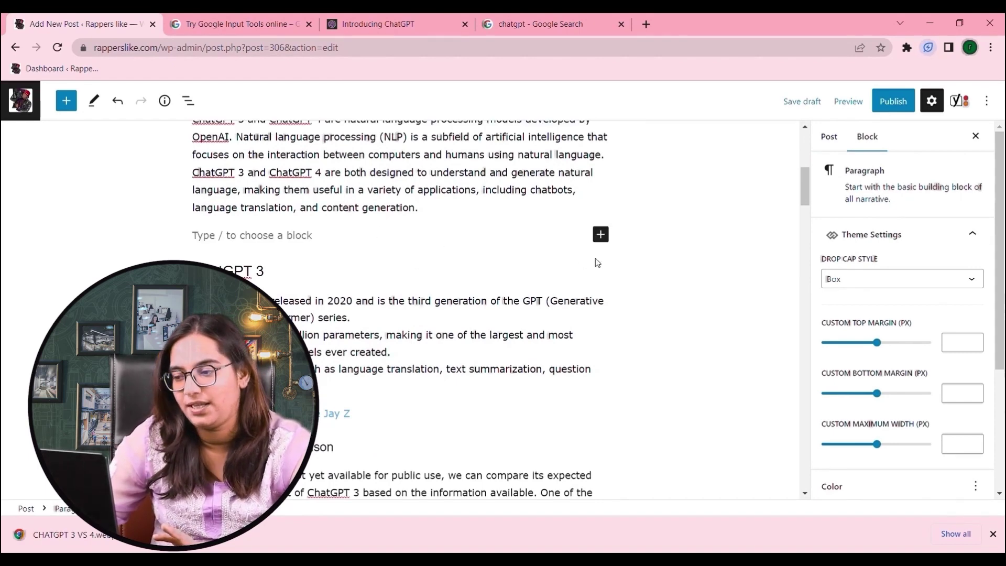
pyautogui.click(601, 235)
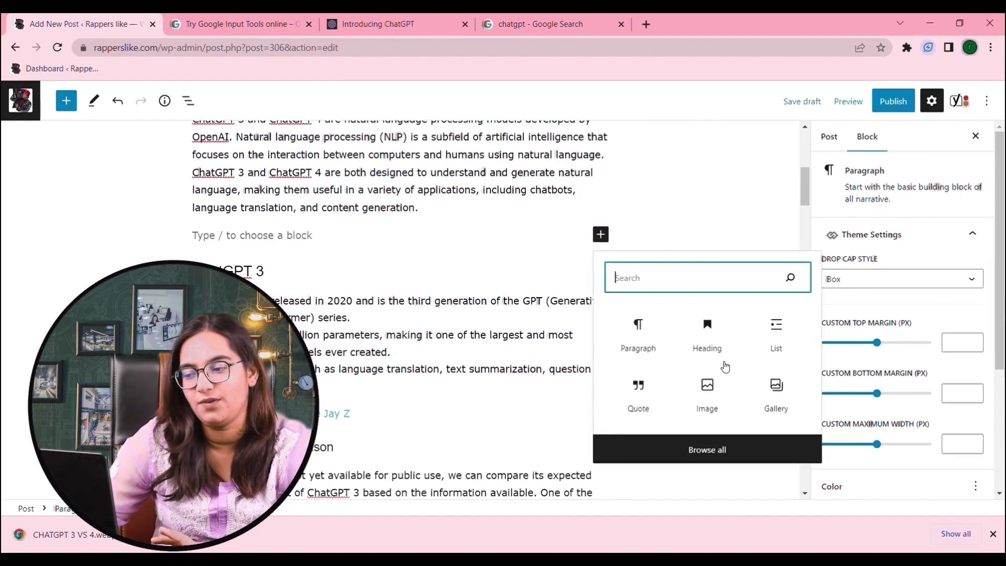
pyautogui.click(707, 404)
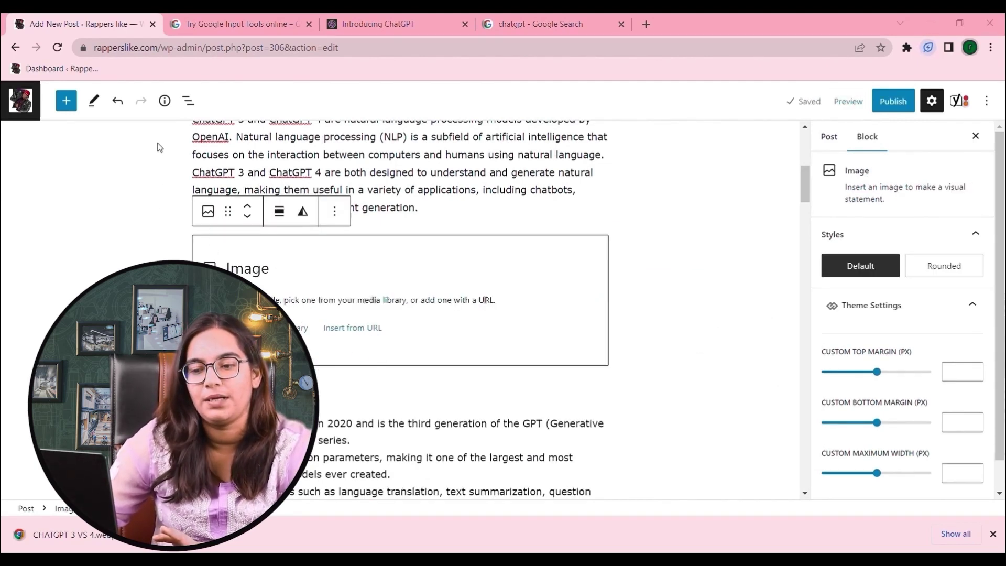
pyautogui.doubleClick(199, 212)
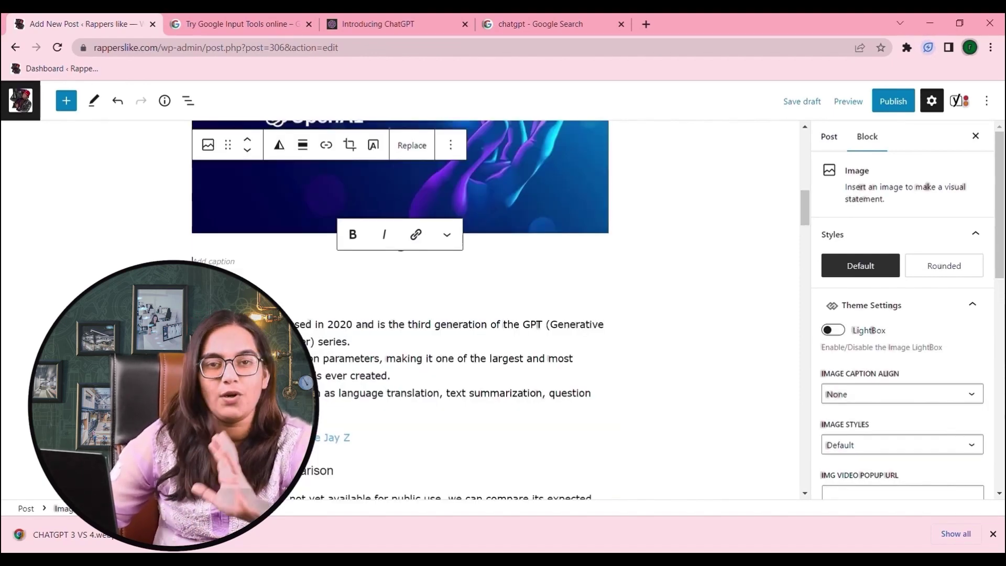
pyautogui.click(384, 318)
pyautogui.scroll(2, 384, 318)
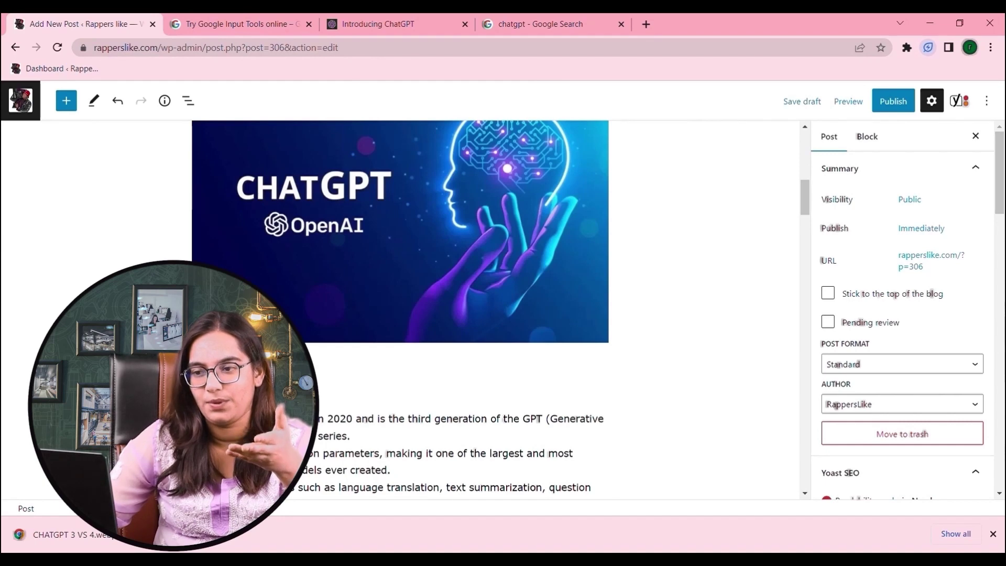
# Try adding the downloaded CHATGPT 3 VS 4.webp straight into the post below the ChatGPT 3 list, and delete that second image
pyautogui.click(506, 21)
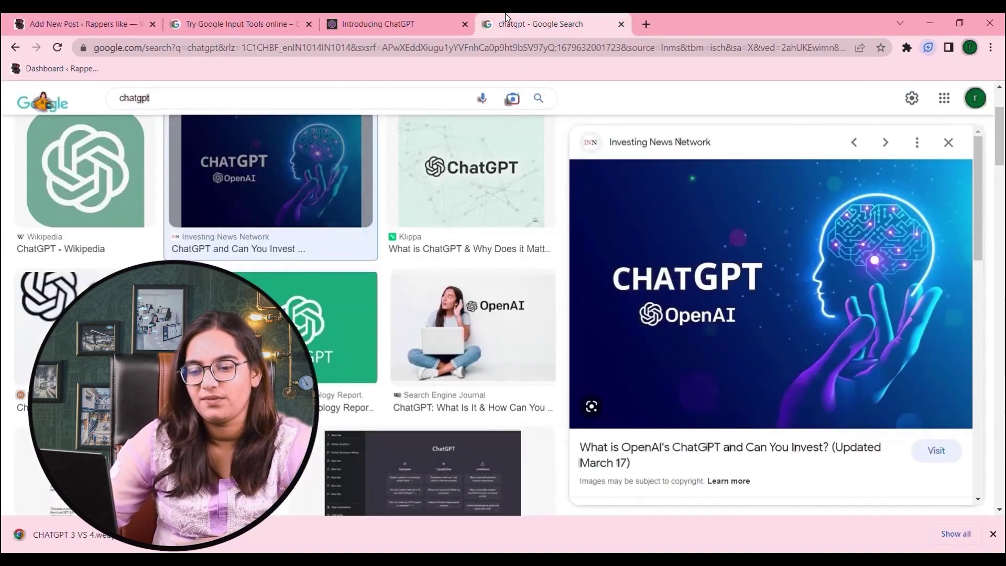
pyautogui.click(65, 16)
pyautogui.scroll(-3, 74, 283)
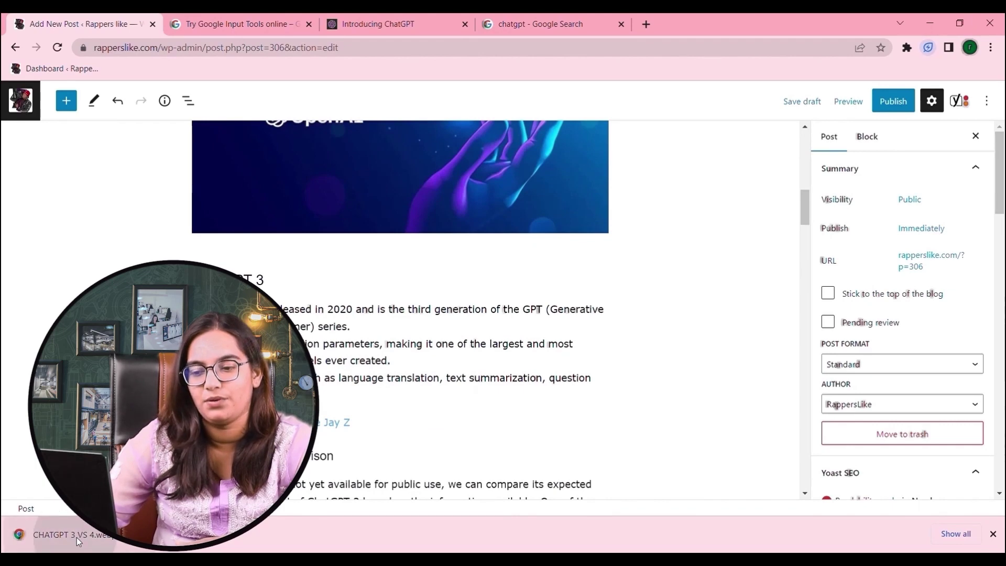
pyautogui.moveTo(76, 537); pyautogui.dragTo(322, 416)
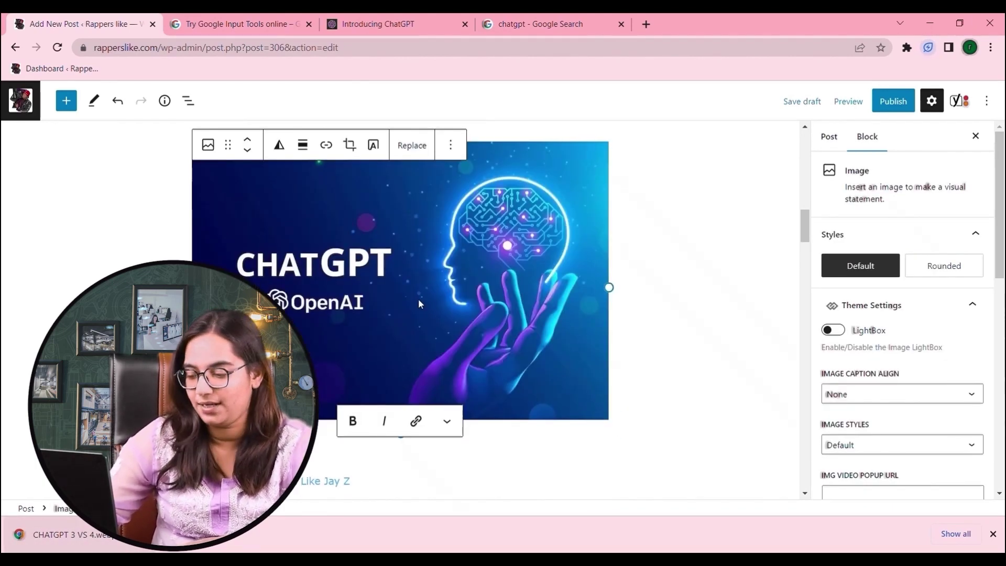
pyautogui.click(391, 303)
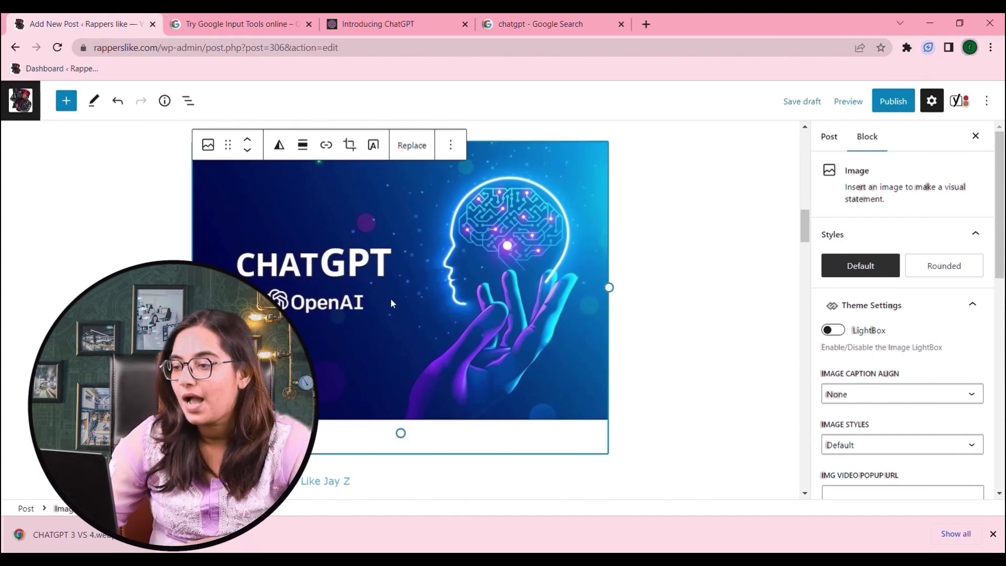
pyautogui.press('Delete')
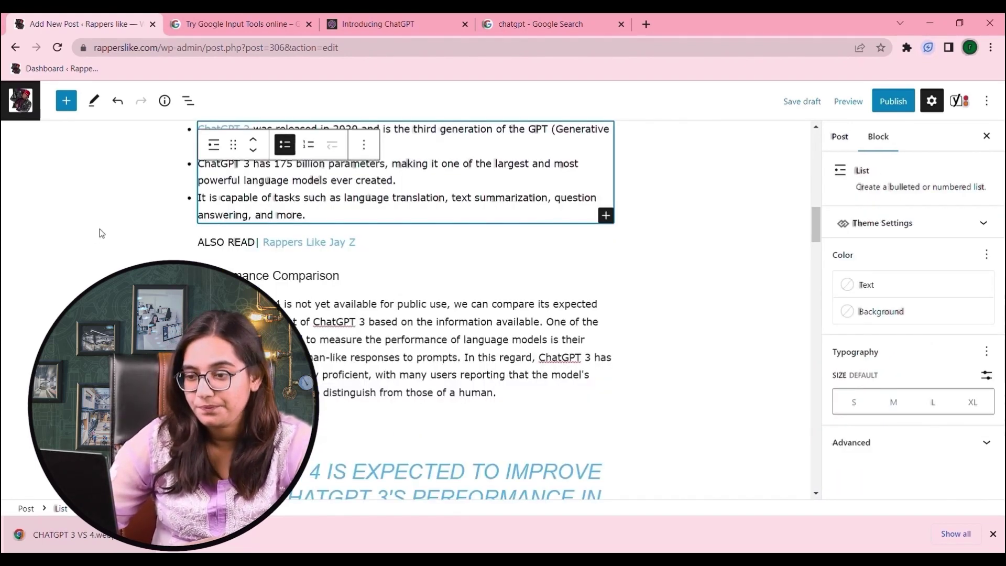
# Insert a table with two columns and four rows below the "ALSO READ| Rappers Like Jay Z" line
pyautogui.click(830, 148)
pyautogui.scroll(12, 367, 221)
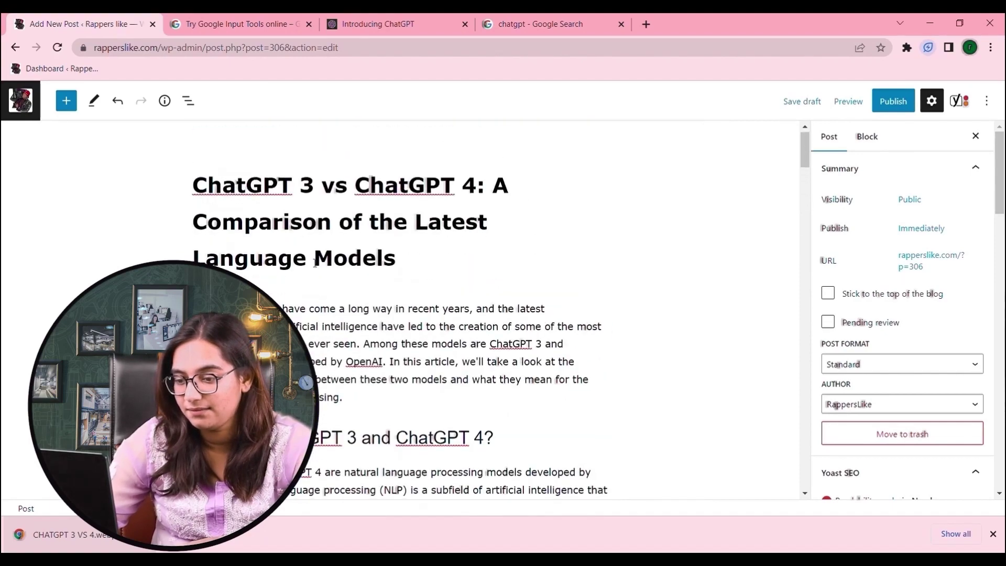
pyautogui.scroll(-10, 488, 290)
pyautogui.scroll(-2, 376, 332)
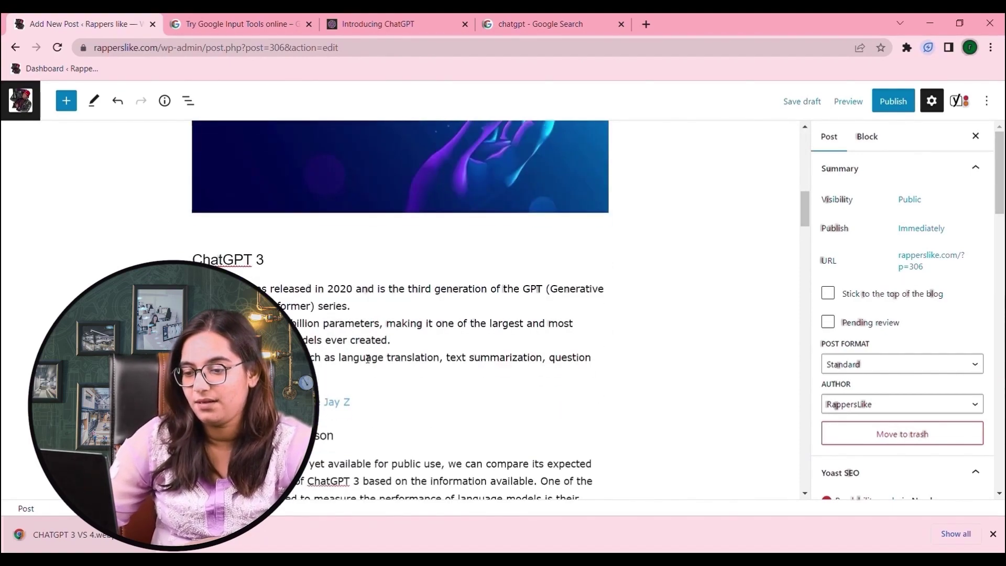
pyautogui.click(374, 407)
pyautogui.press('Return')
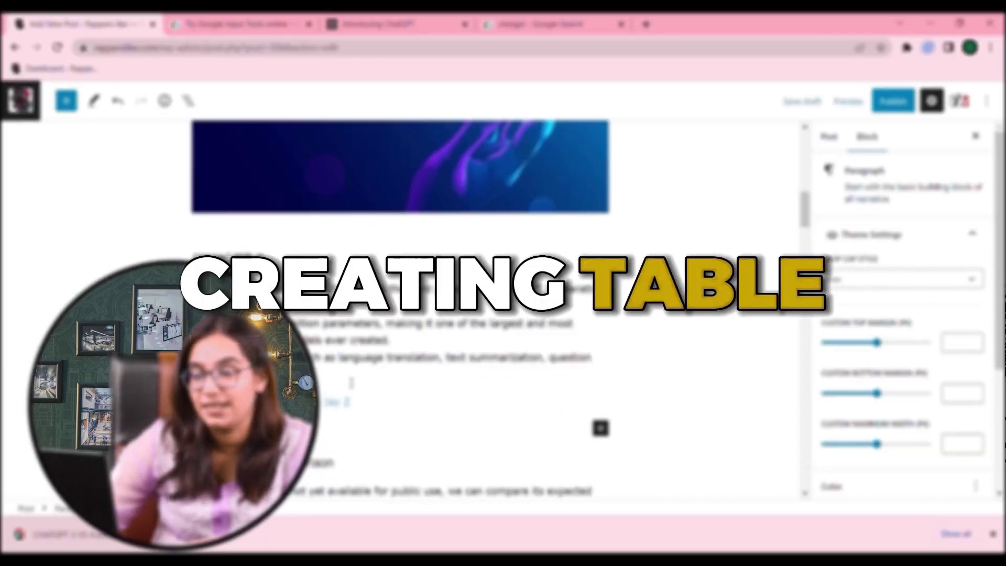
pyautogui.scroll(-4, 454, 321)
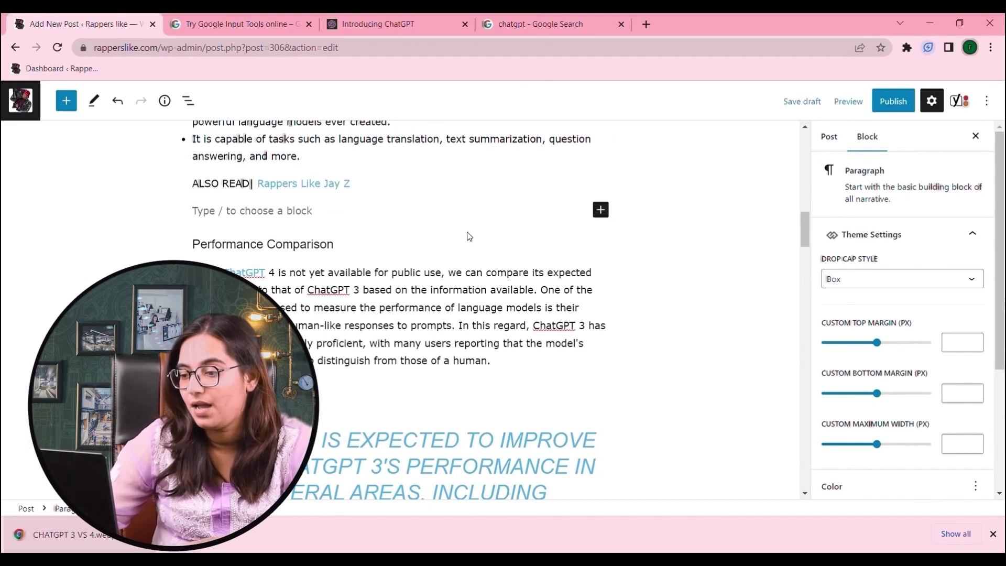
pyautogui.click(601, 210)
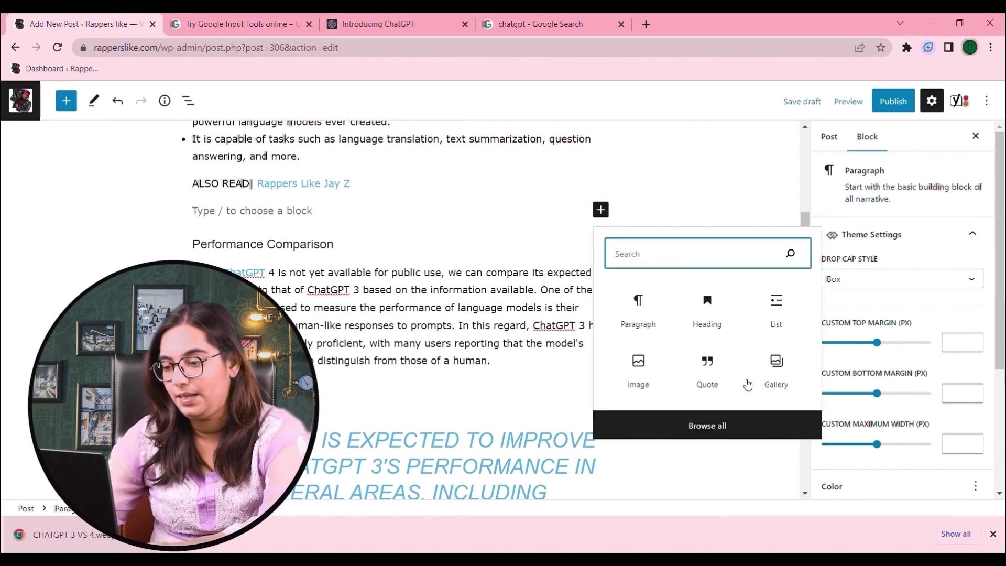
pyautogui.write('tab')
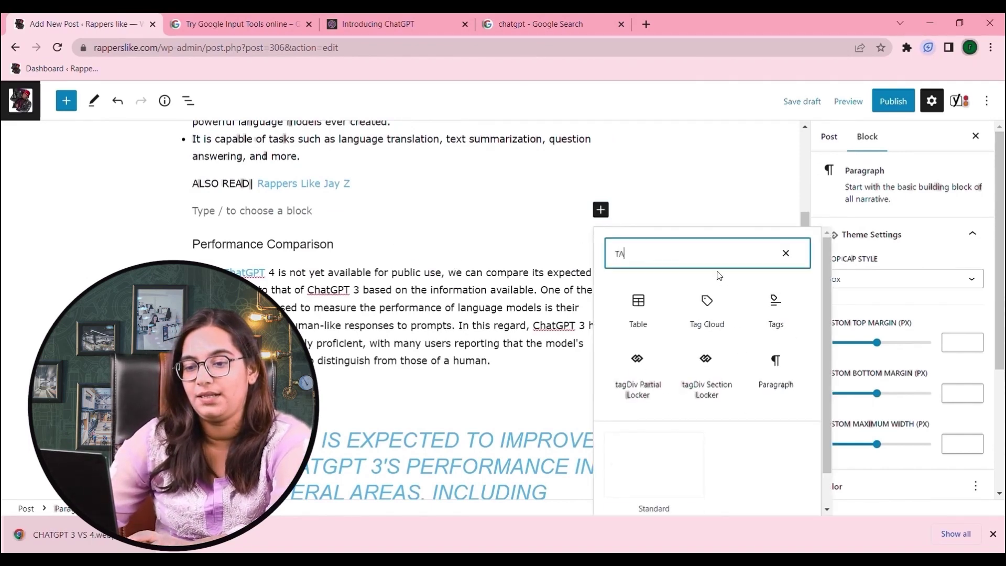
pyautogui.click(638, 302)
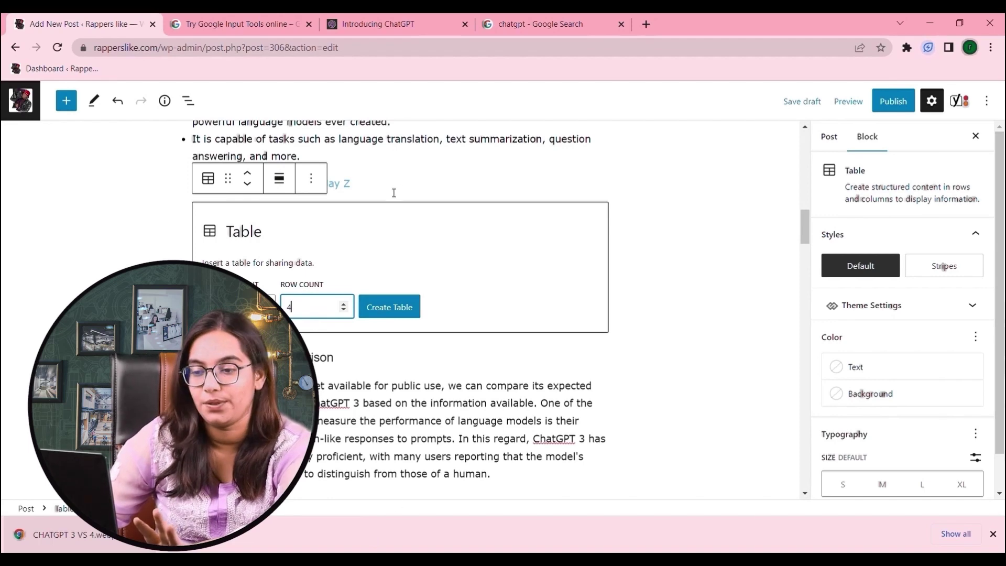
pyautogui.click(397, 308)
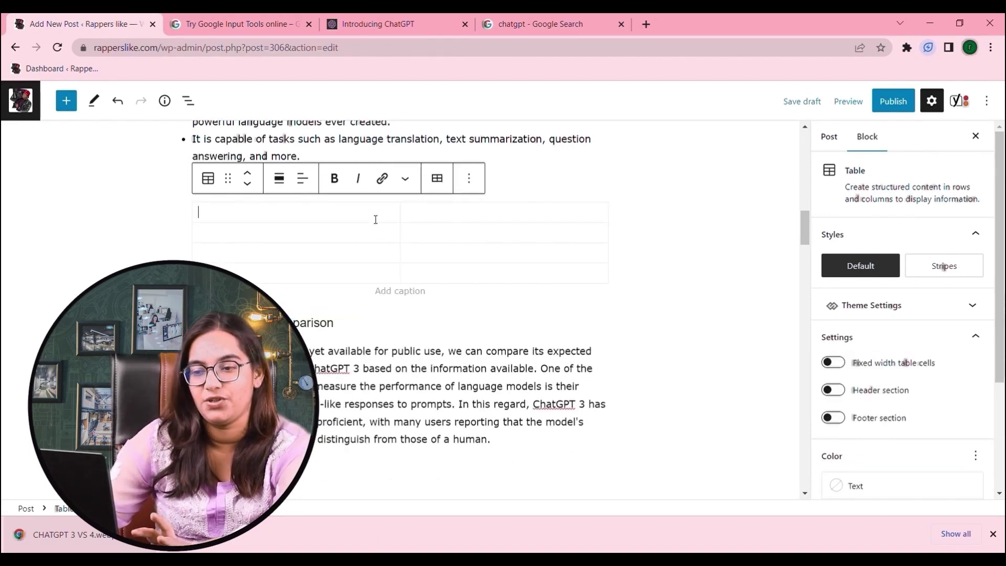
# Turn on the table's header section and fill in both header labels, with "MAIN POINT" in the second column
pyautogui.click(834, 391)
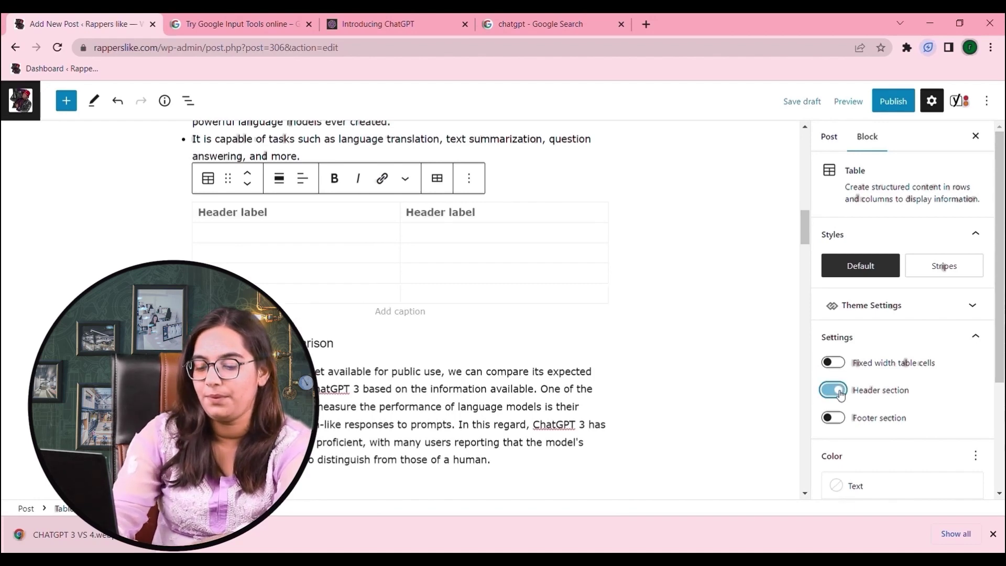
pyautogui.click(284, 219)
pyautogui.write('mAIN POITN')
pyautogui.click(426, 212)
pyautogui.write('MAIN POINT')
# Replace the misspelled header label in the table's first column with "Main point"
pyautogui.click(341, 217)
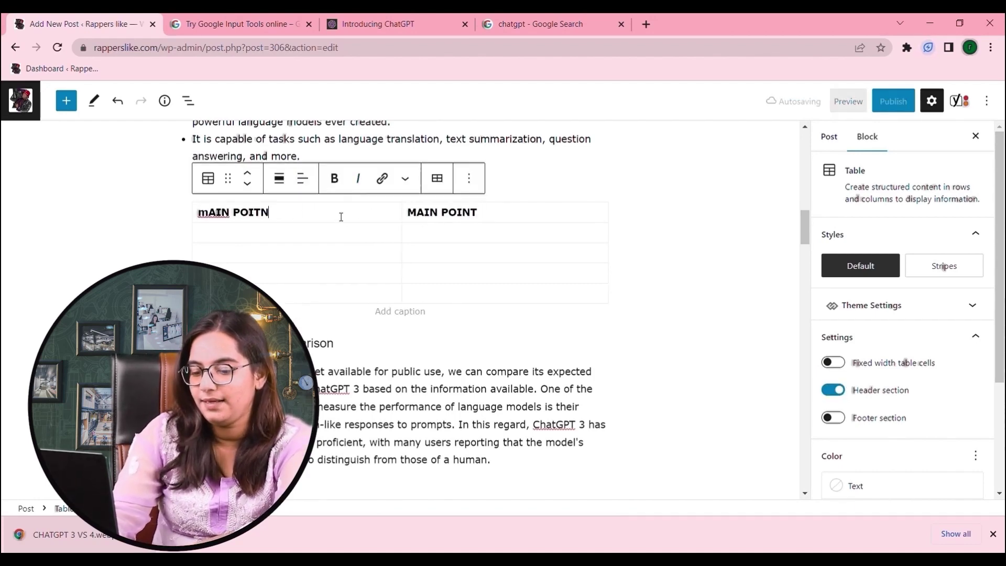
pyautogui.hotkey('ctrl', 'a')
pyautogui.write('mai')
pyautogui.press('BackSpace')
pyautogui.press('BackSpace')
pyautogui.press('BackSpace')
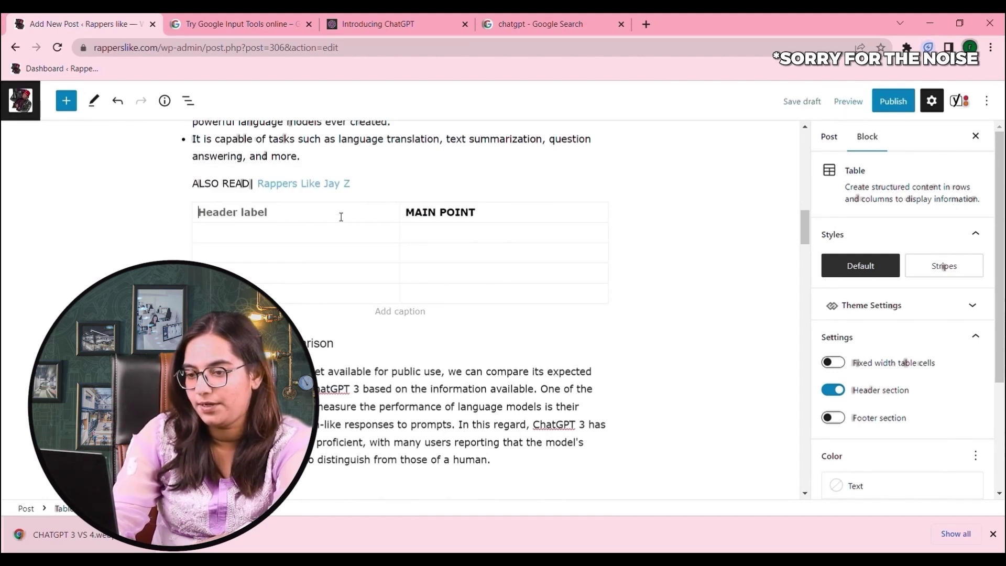
pyautogui.write('M')
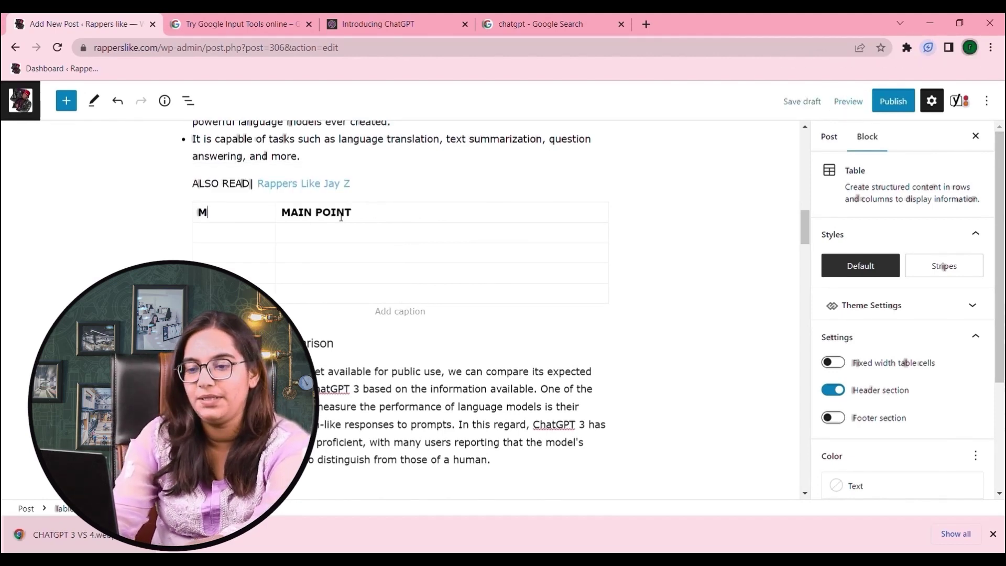
pyautogui.write('ain point')
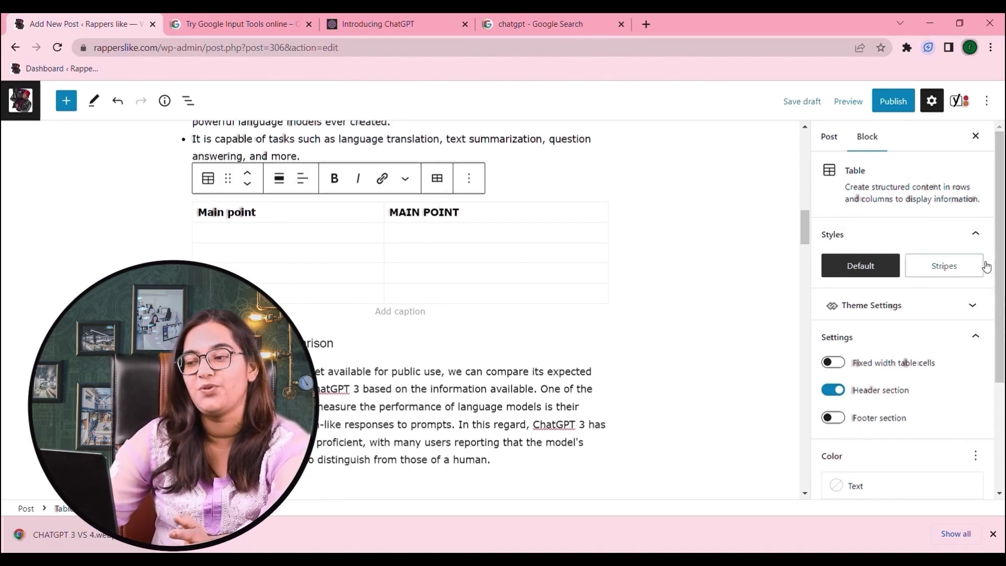
# Try the Stripes style on the table and switch back to the Default style
pyautogui.click(970, 266)
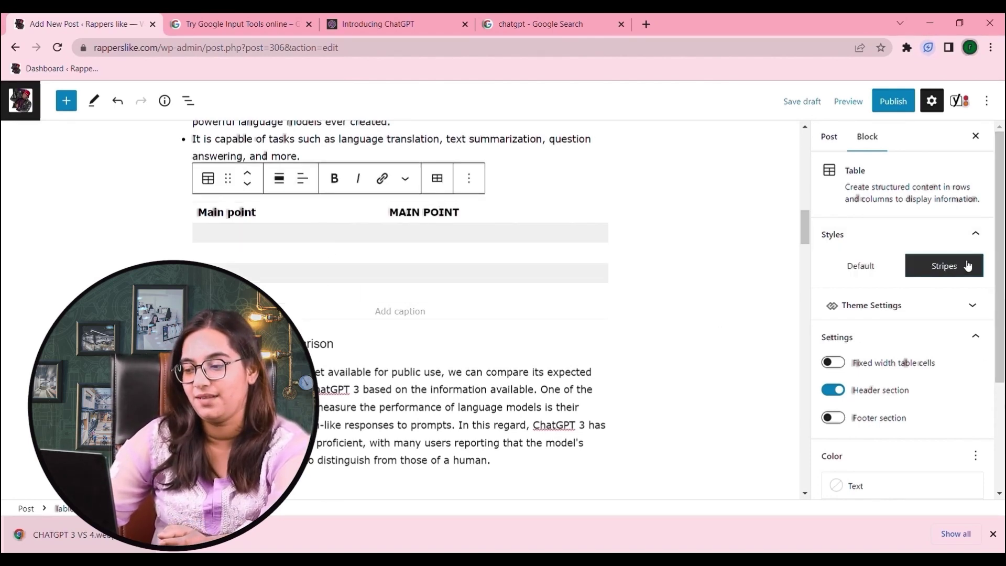
pyautogui.click(882, 268)
# Try several preset gradients as the table's background and settle on "Very light gray to cyan bluish gray"
pyautogui.scroll(-3, 859, 448)
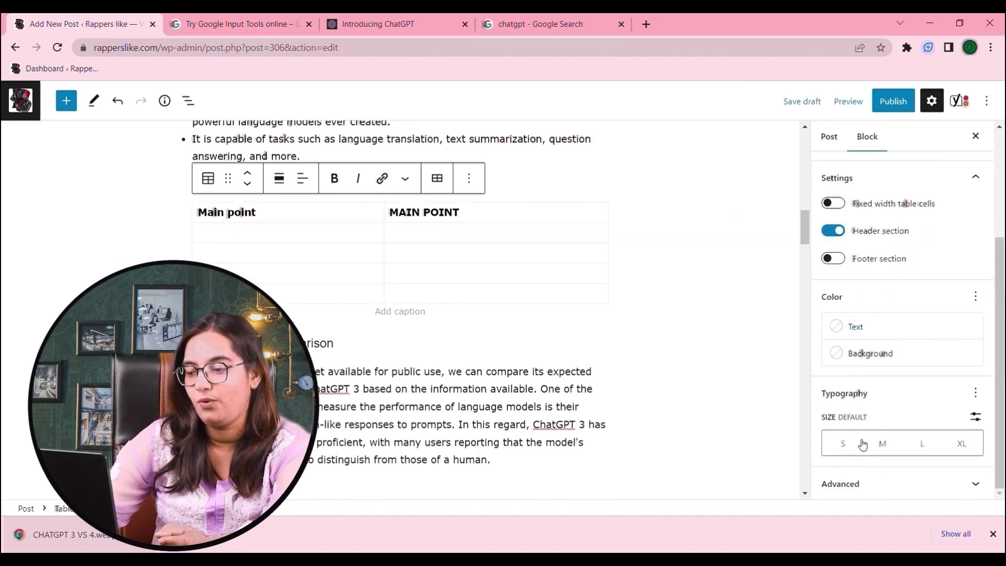
pyautogui.click(858, 360)
pyautogui.click(696, 357)
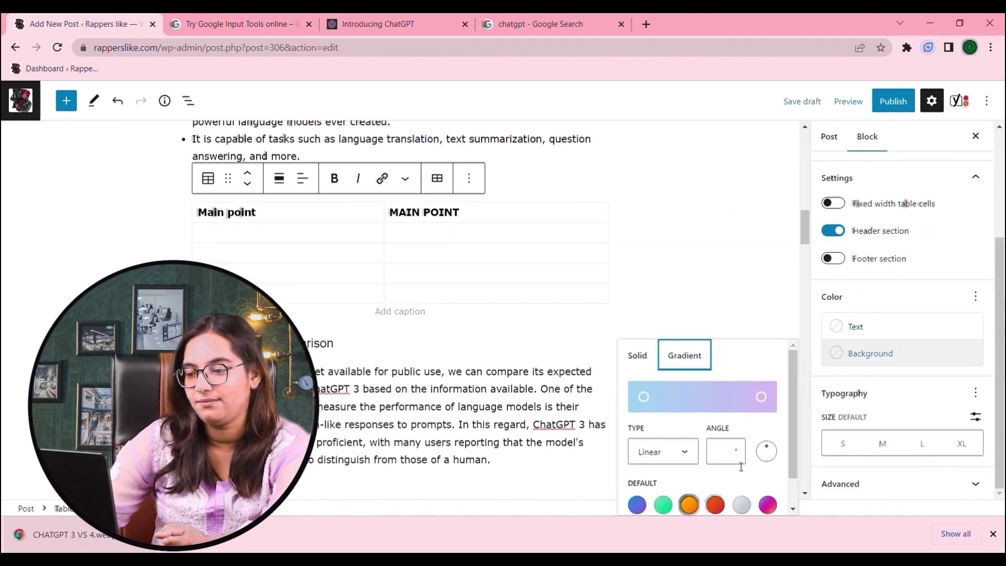
pyautogui.click(742, 503)
pyautogui.click(768, 504)
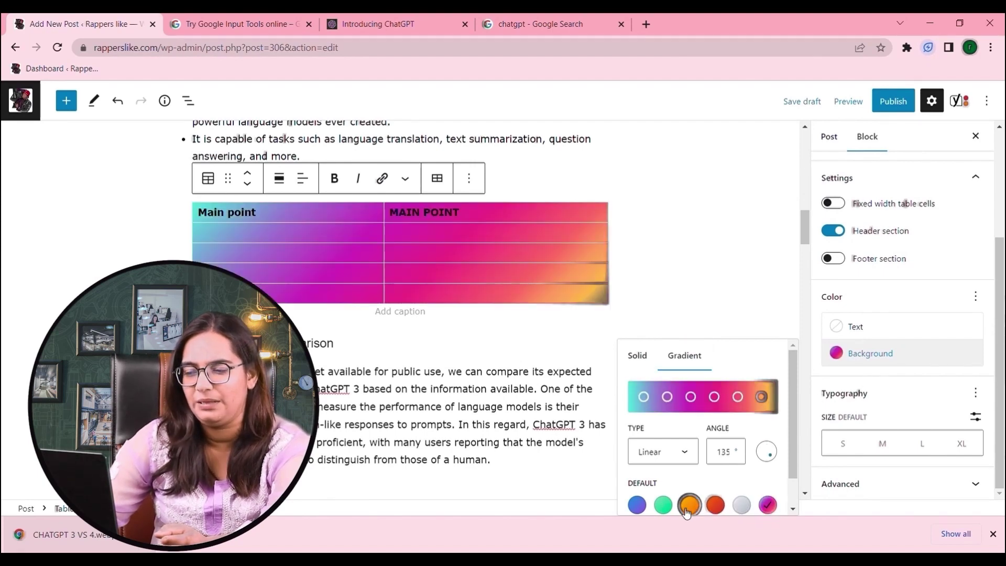
pyautogui.click(688, 507)
pyautogui.click(663, 506)
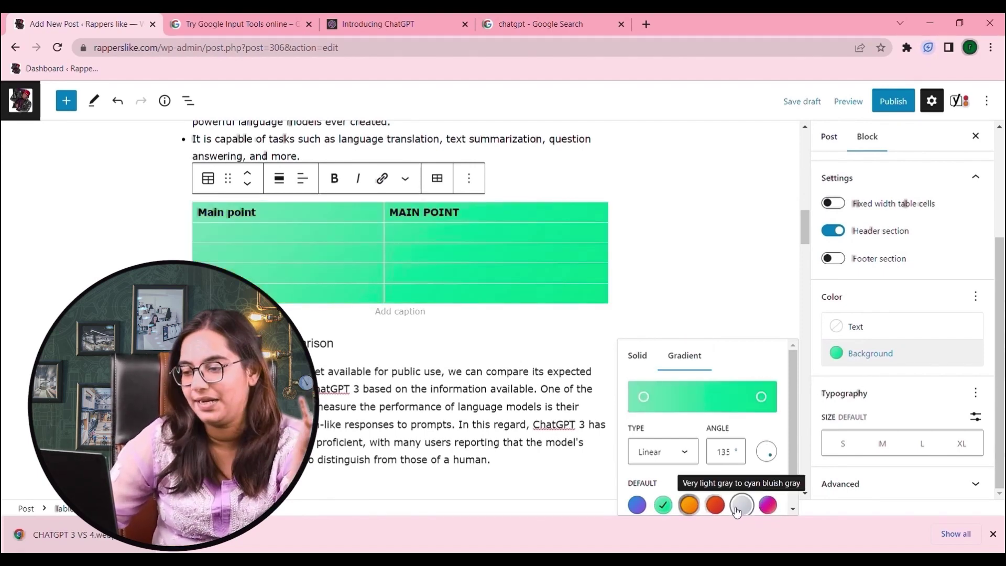
pyautogui.click(741, 504)
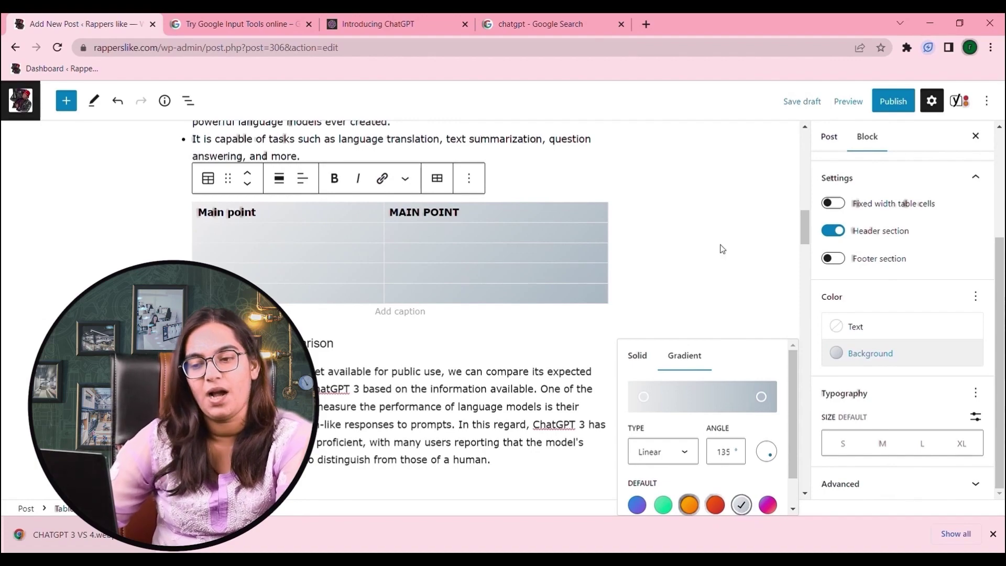
pyautogui.click(618, 168)
# Review the article from the title through the image, table and pull quote to check the formatting
pyautogui.scroll(-15, 354, 230)
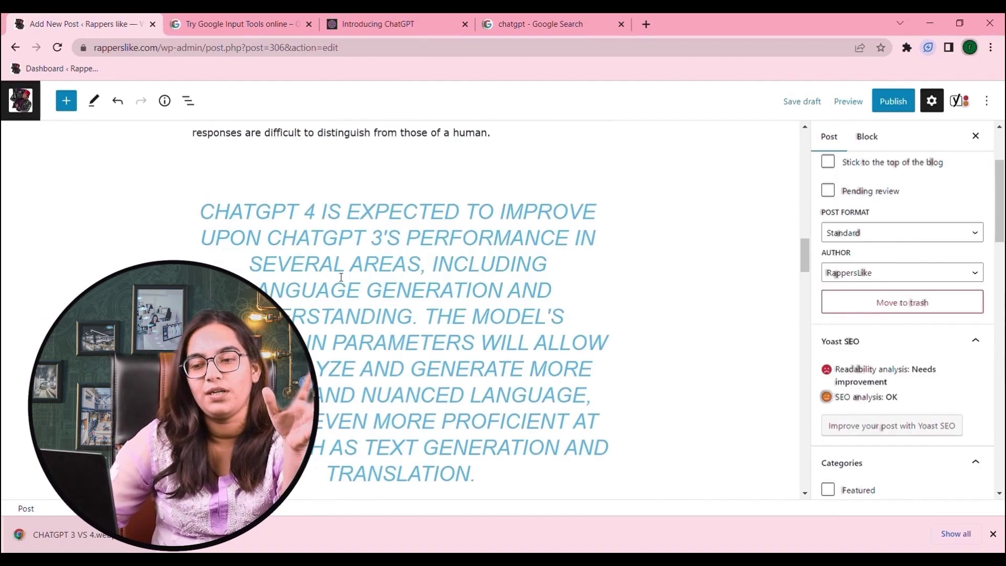
pyautogui.scroll(20, 383, 368)
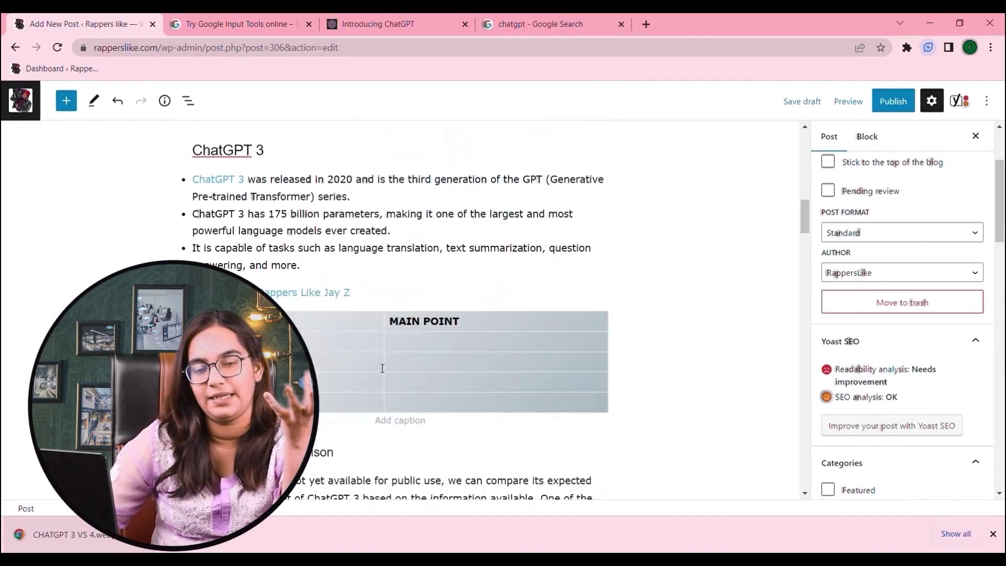
pyautogui.scroll(-3, 412, 321)
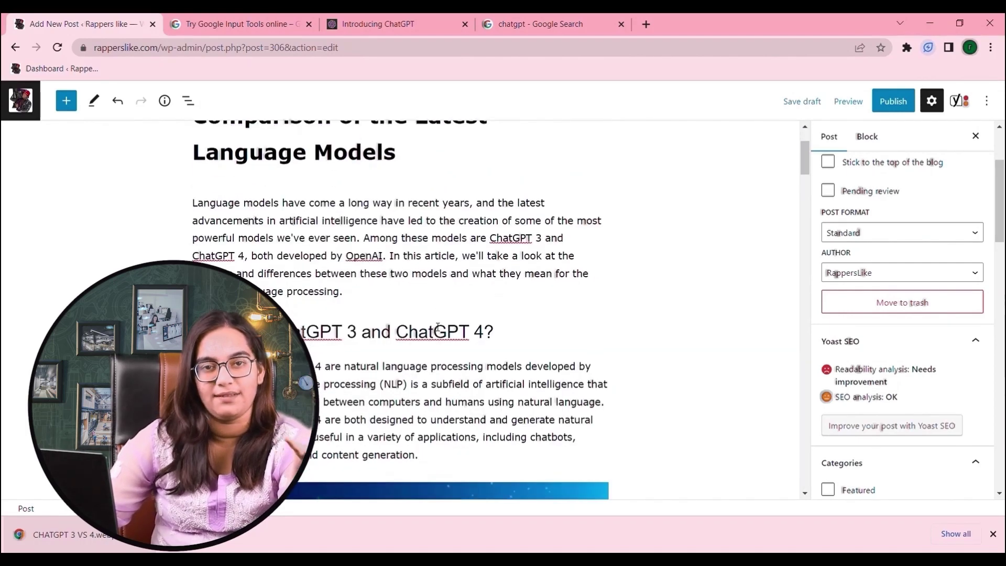
pyautogui.scroll(-4, 438, 328)
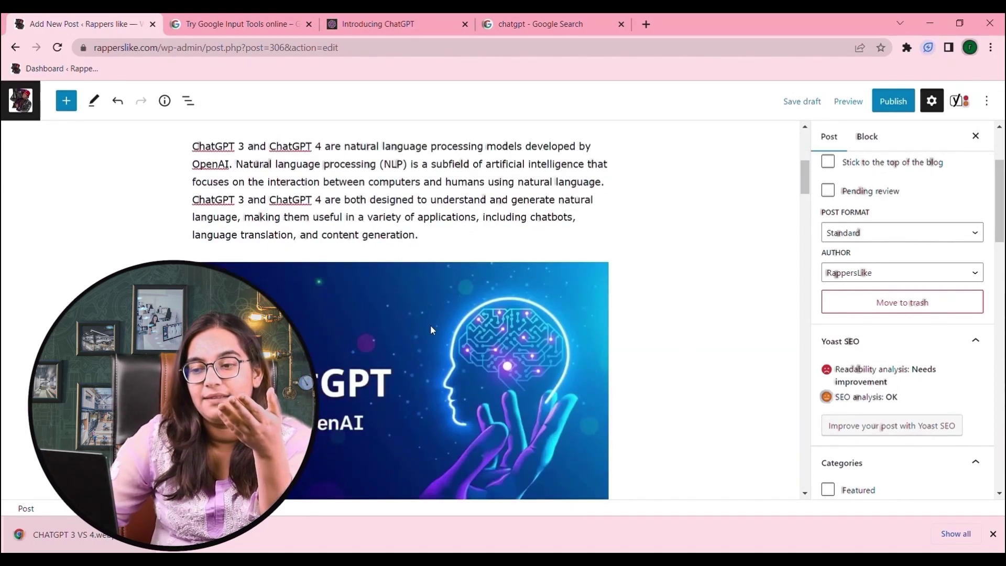
pyautogui.scroll(-8, 431, 328)
pyautogui.click(420, 238)
pyautogui.scroll(-1, 464, 293)
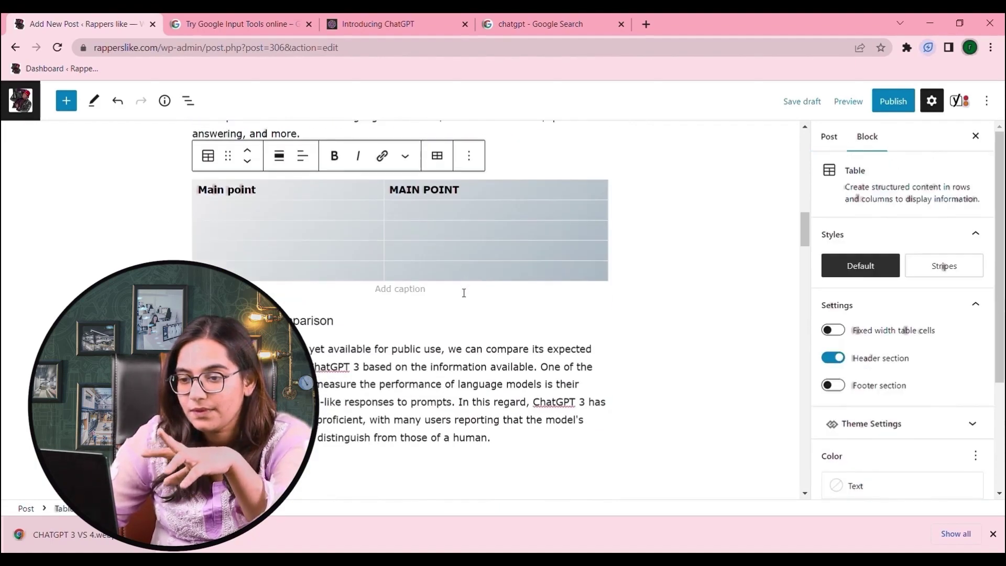
pyautogui.scroll(-5, 463, 292)
pyautogui.scroll(7, 461, 291)
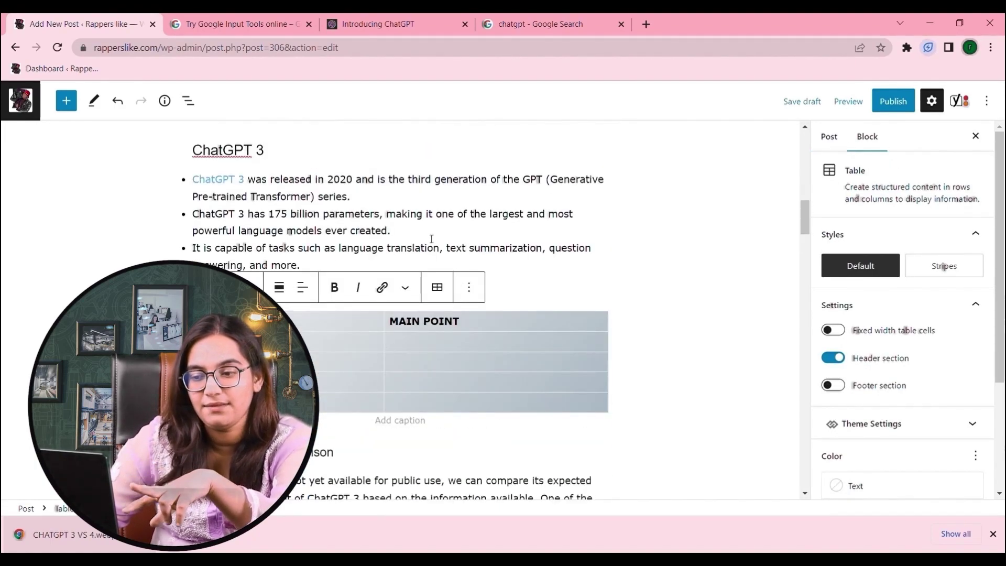
pyautogui.scroll(-6, 432, 239)
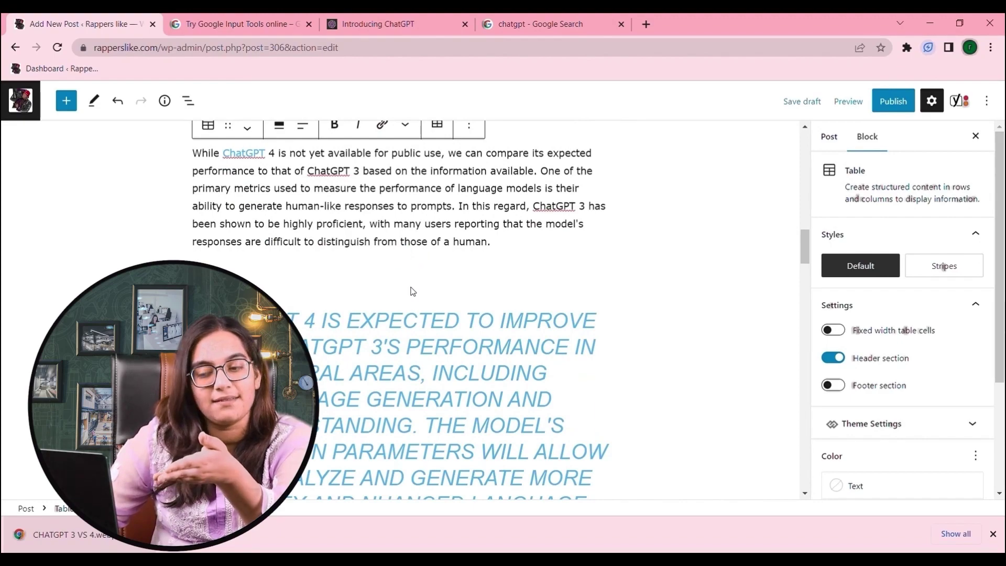
pyautogui.scroll(-2, 413, 291)
pyautogui.scroll(15, 412, 291)
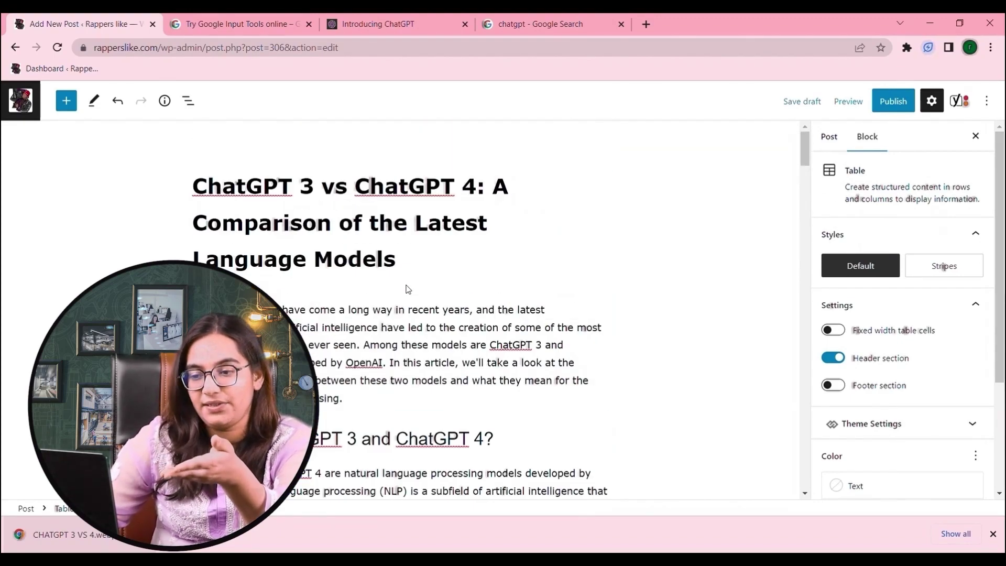
pyautogui.scroll(-20, 411, 241)
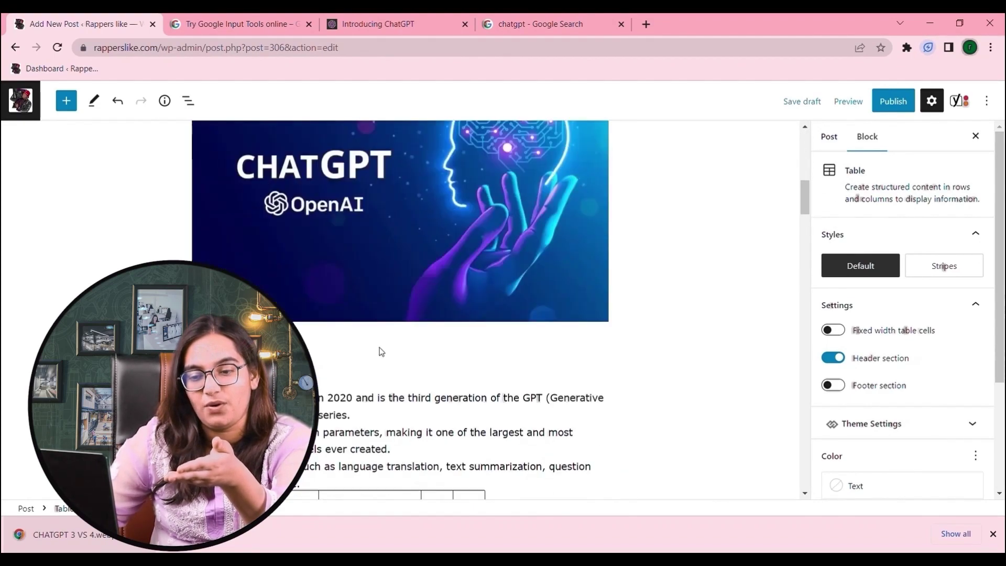
# Check the Yoast SEO keyphrase, Google preview, slug and meta description, plus the post's categories and tags
pyautogui.scroll(-5, 412, 262)
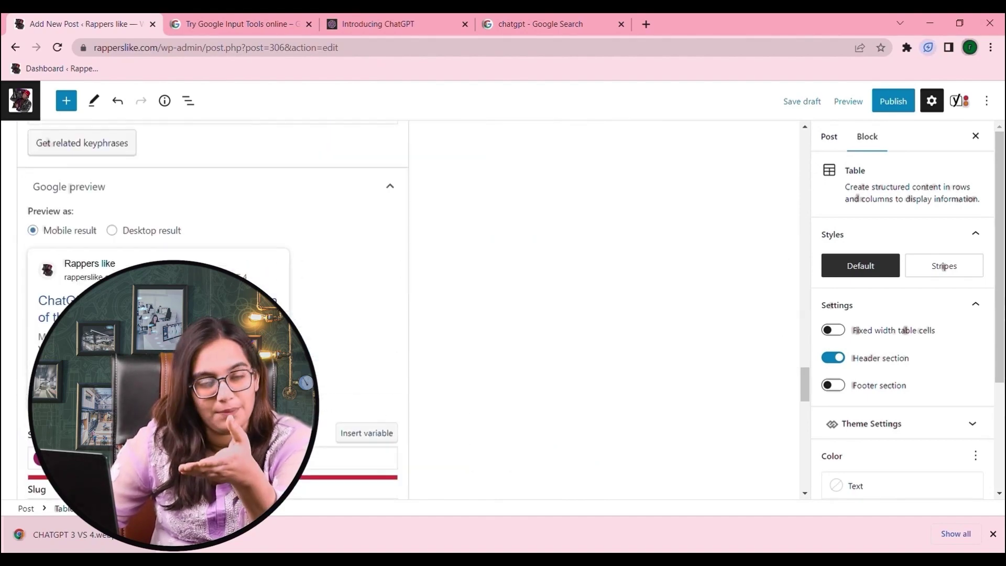
pyautogui.scroll(-5, 411, 262)
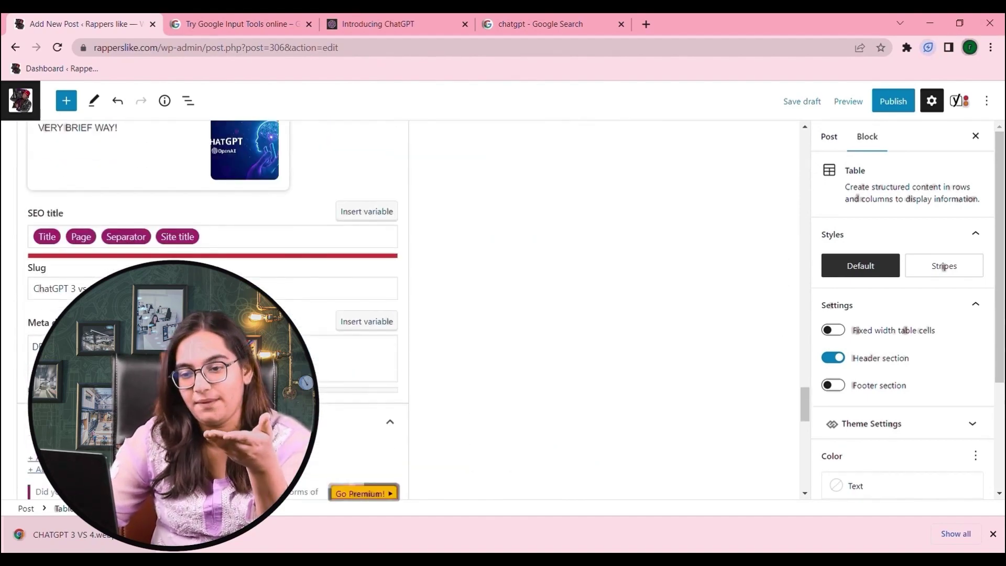
pyautogui.scroll(7, 576, 262)
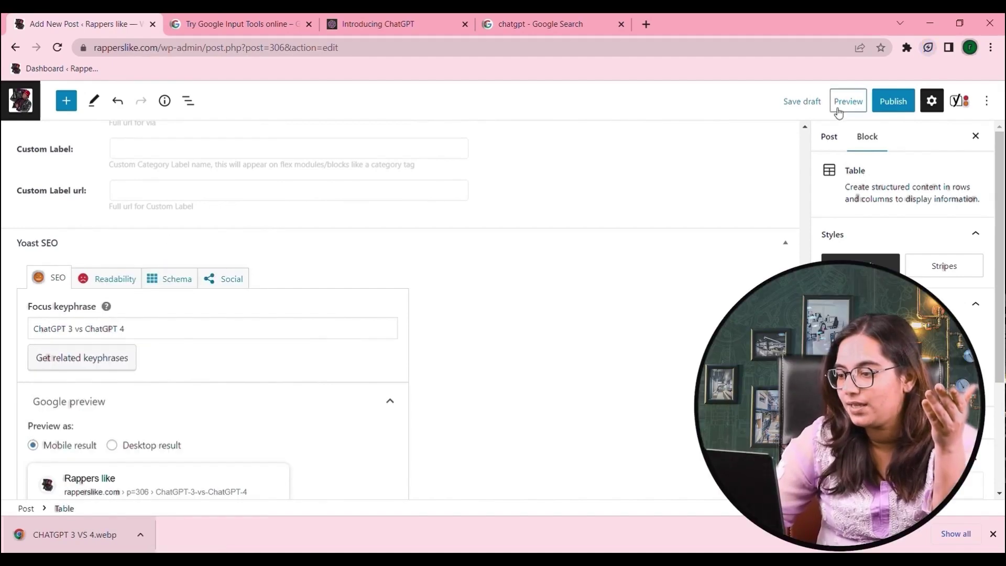
pyautogui.click(829, 138)
pyautogui.scroll(-8, 862, 194)
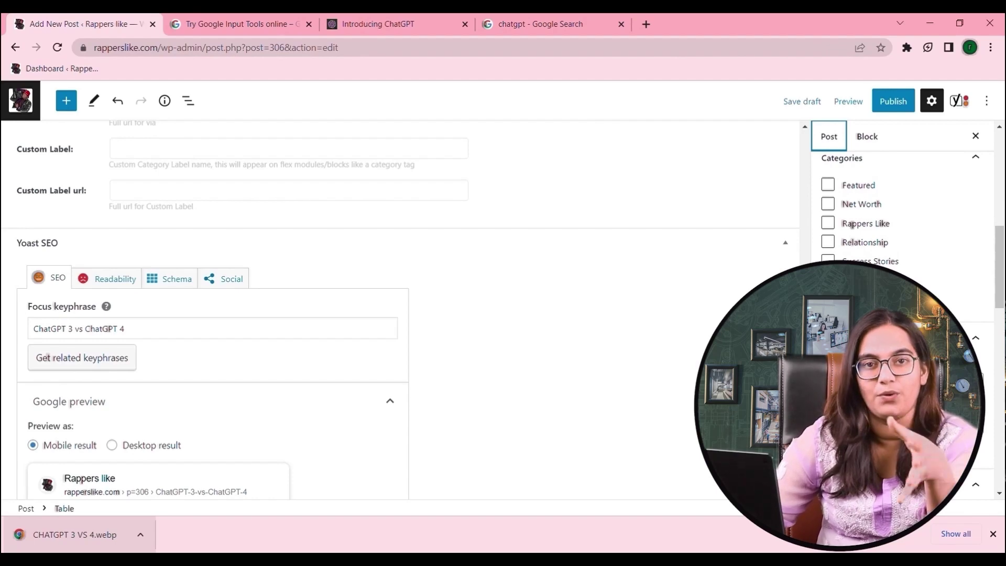
pyautogui.scroll(-5, 863, 193)
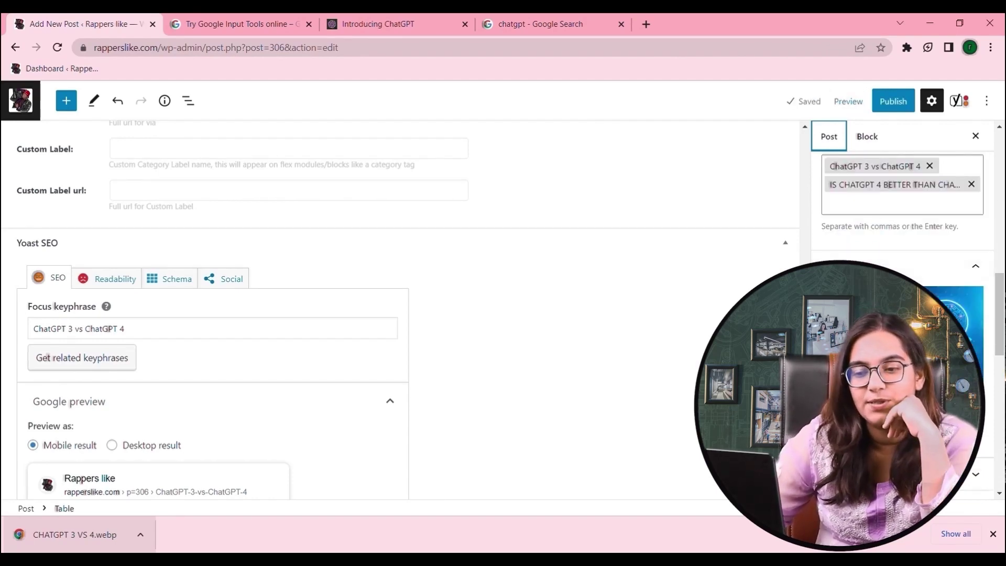
# Set the Yoast SEO schema article type to Article, leaving the page type at its default for posts
pyautogui.scroll(-2, 297, 253)
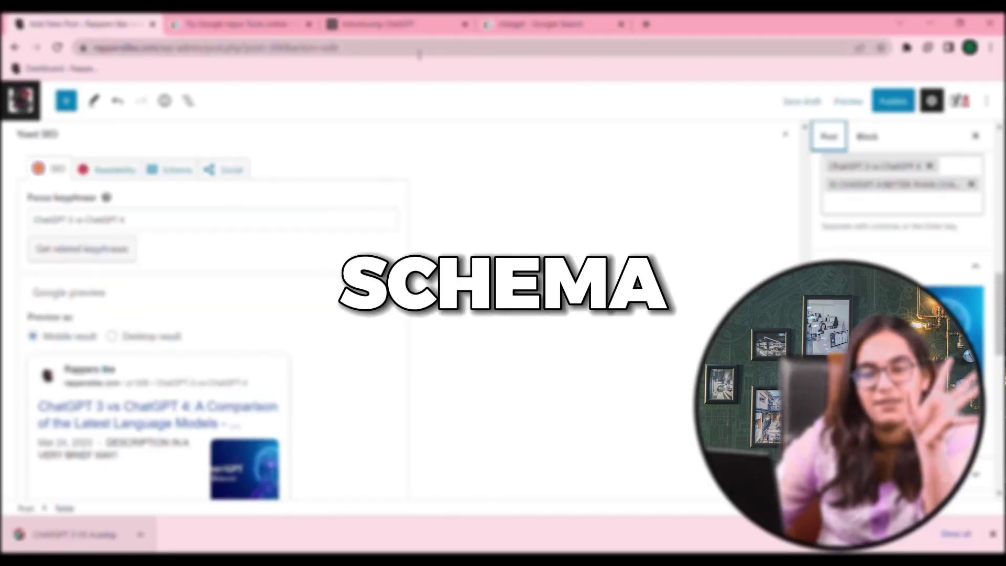
pyautogui.click(187, 169)
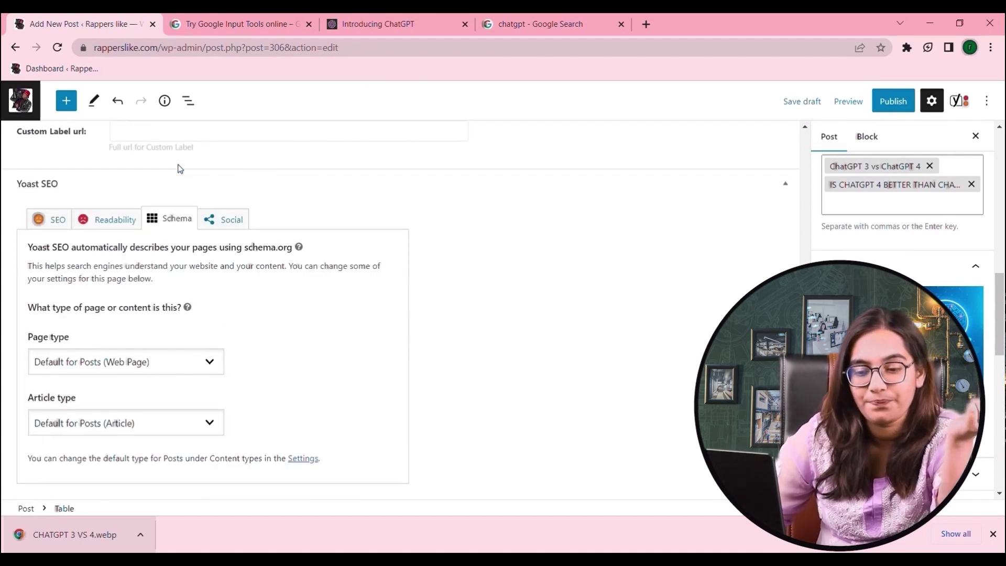
pyautogui.click(162, 375)
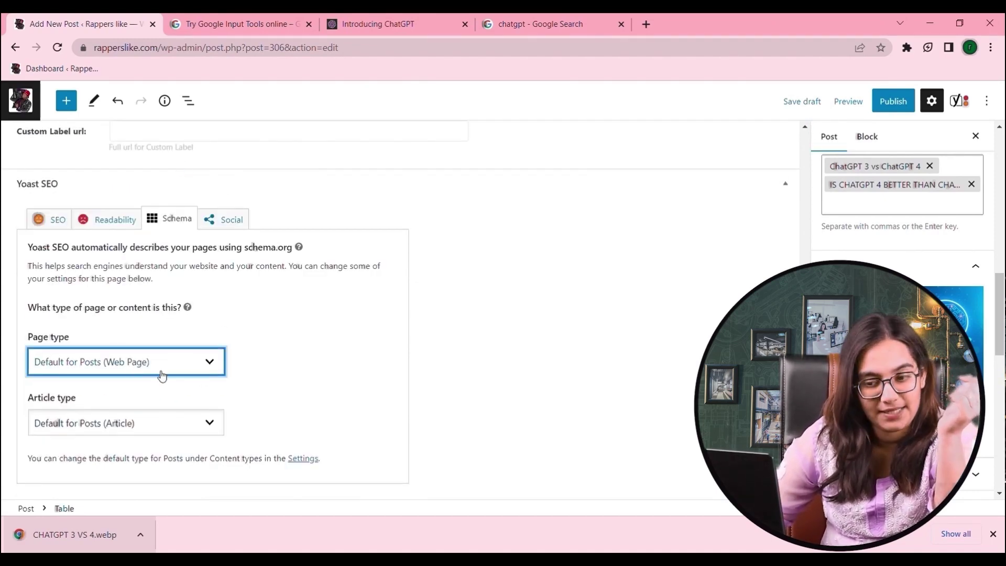
pyautogui.click(92, 425)
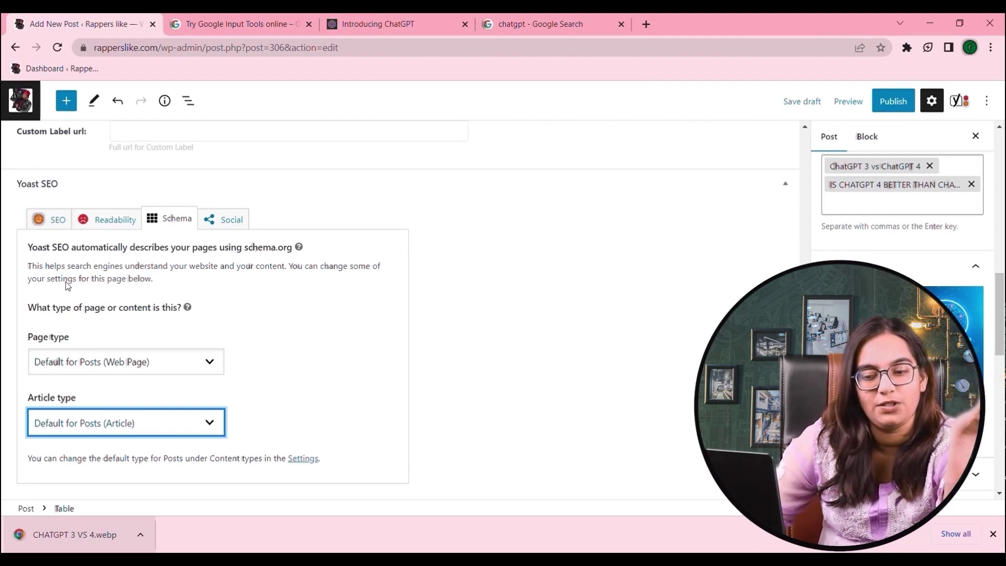
pyautogui.press('Down')
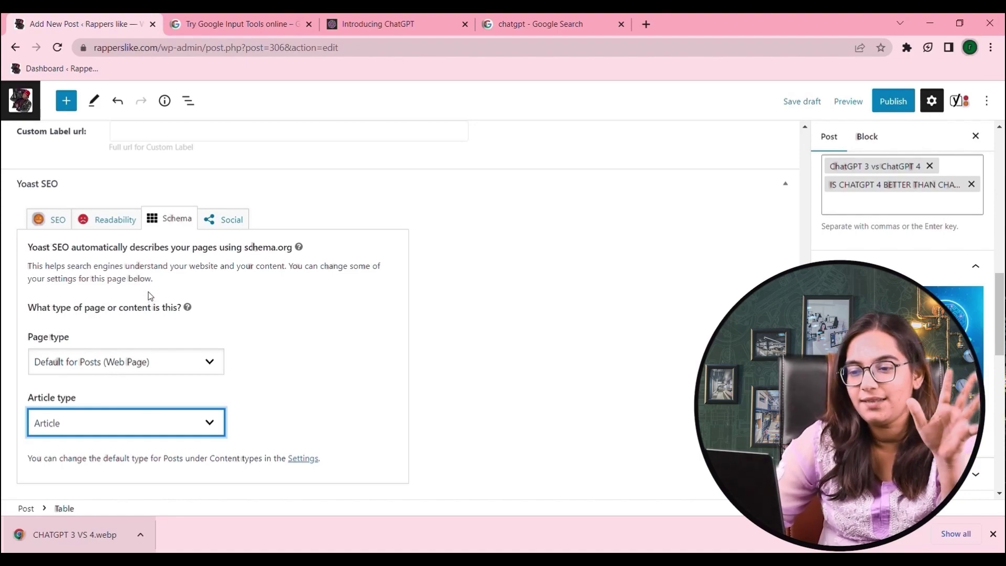
pyautogui.click(530, 290)
pyautogui.scroll(15, 535, 313)
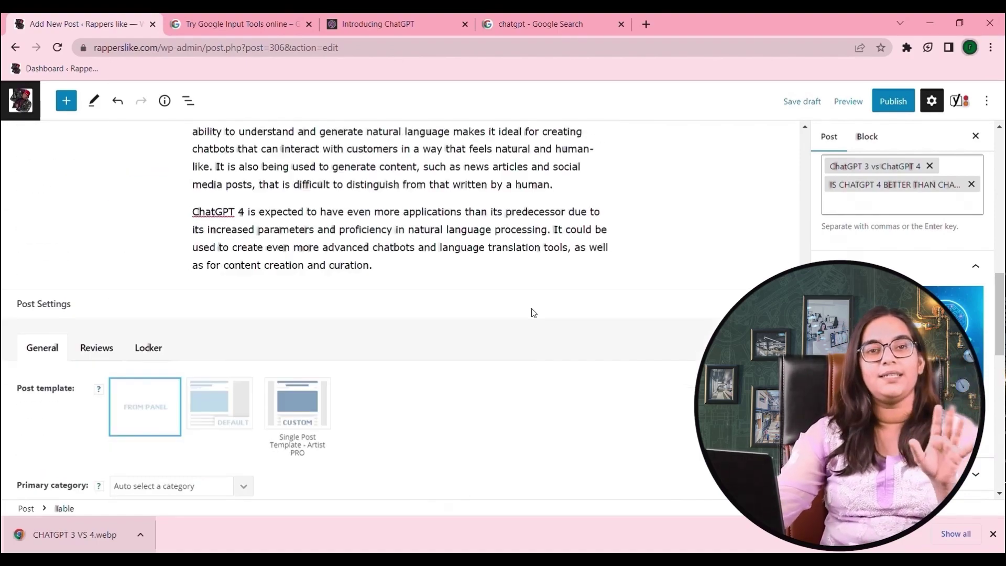
pyautogui.scroll(5, 537, 314)
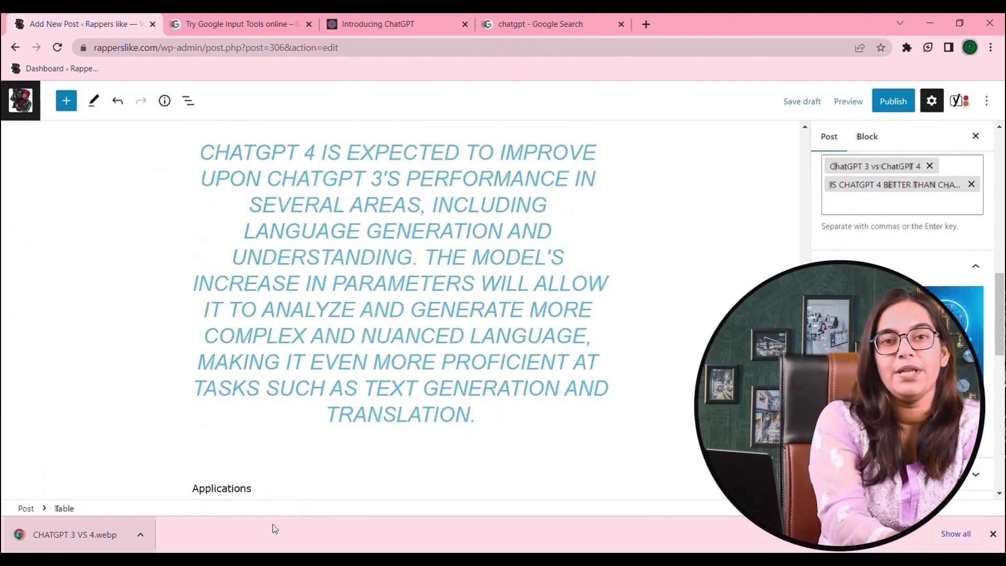